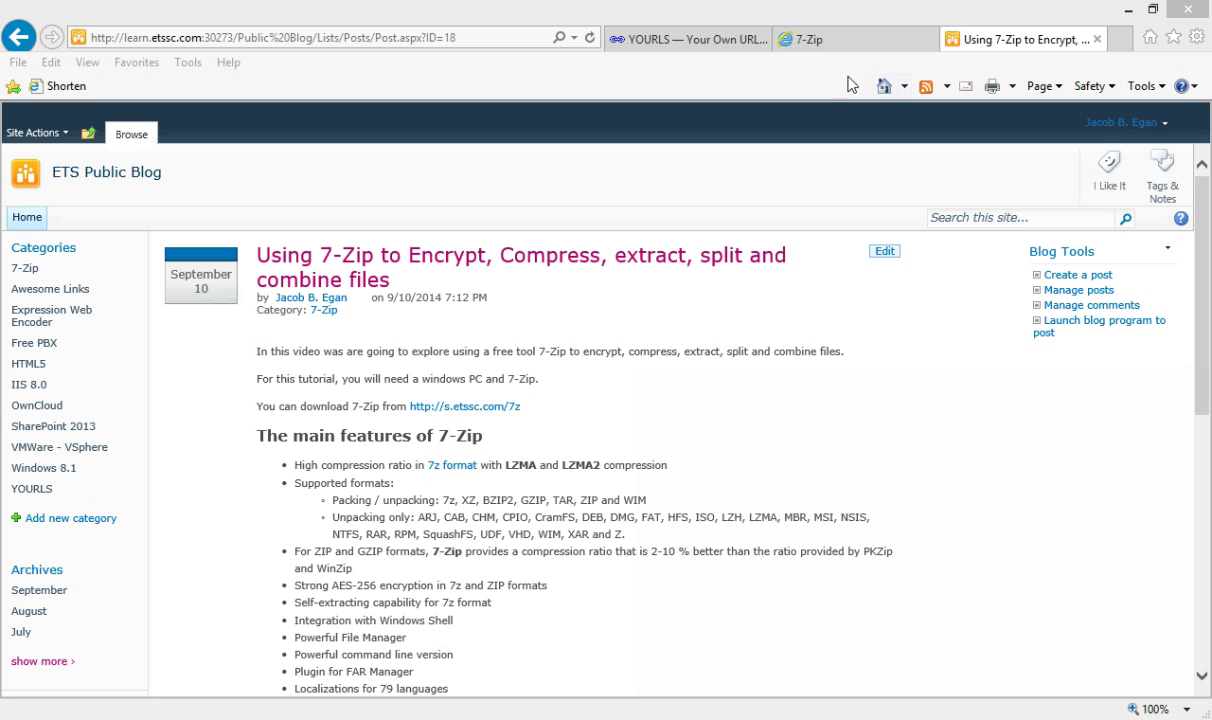
Download and run the 7-Zip 9.20 .exe installer, then quit setup without installing
left_click(826, 40)
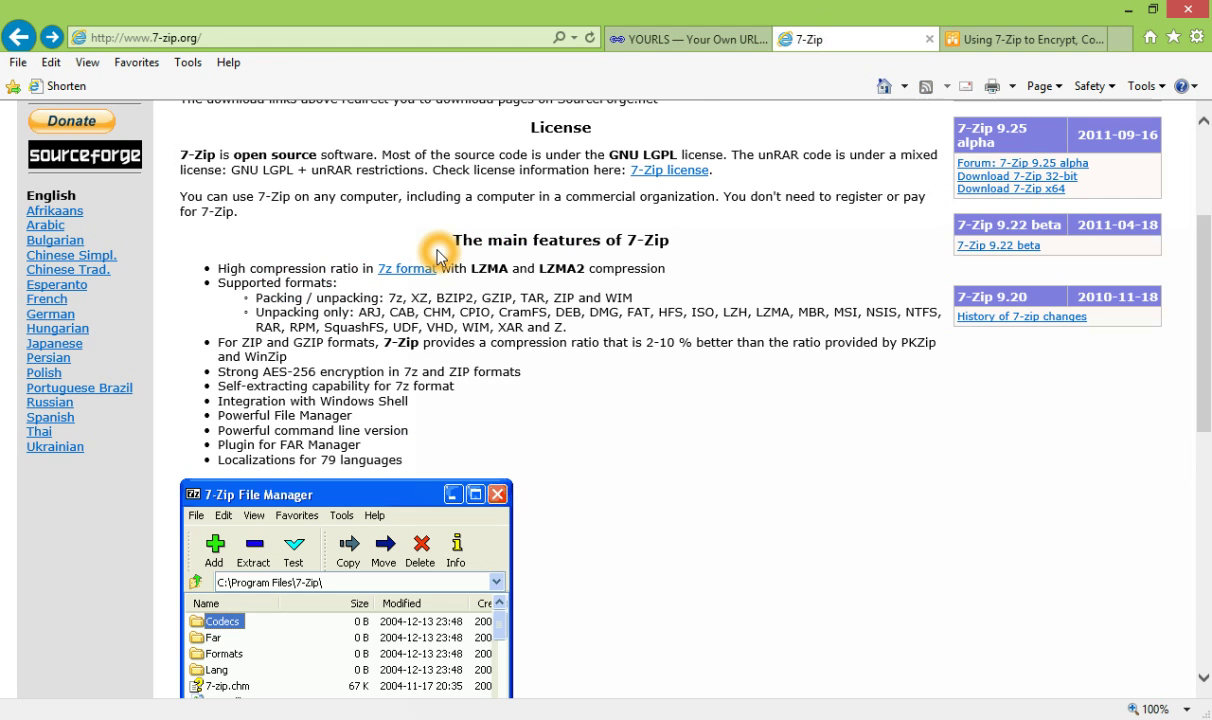
scroll(344, 297, "up", 3)
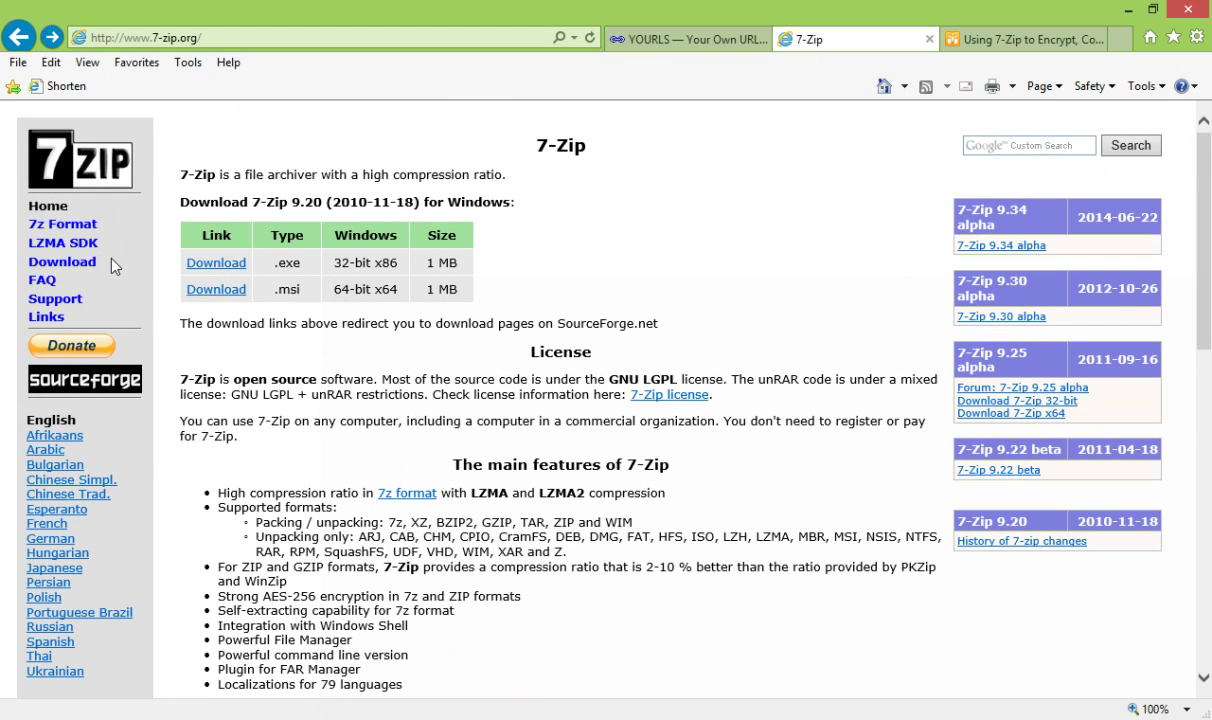
left_click(214, 265)
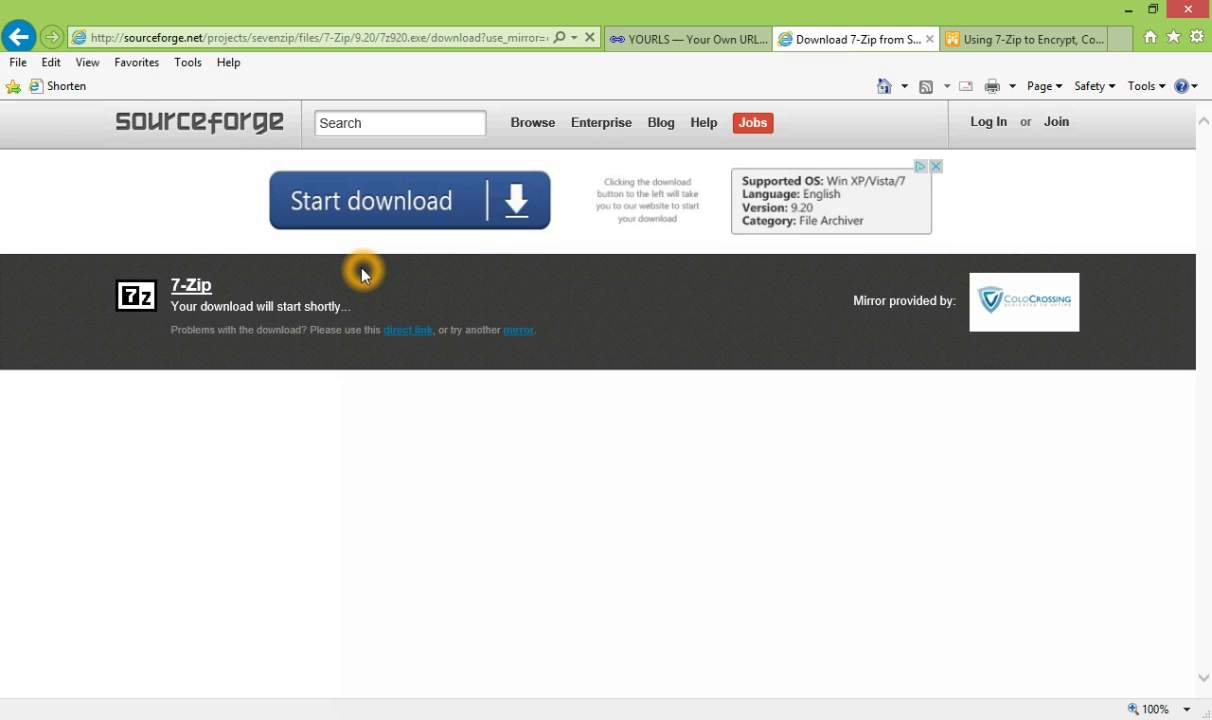
left_click(417, 333)
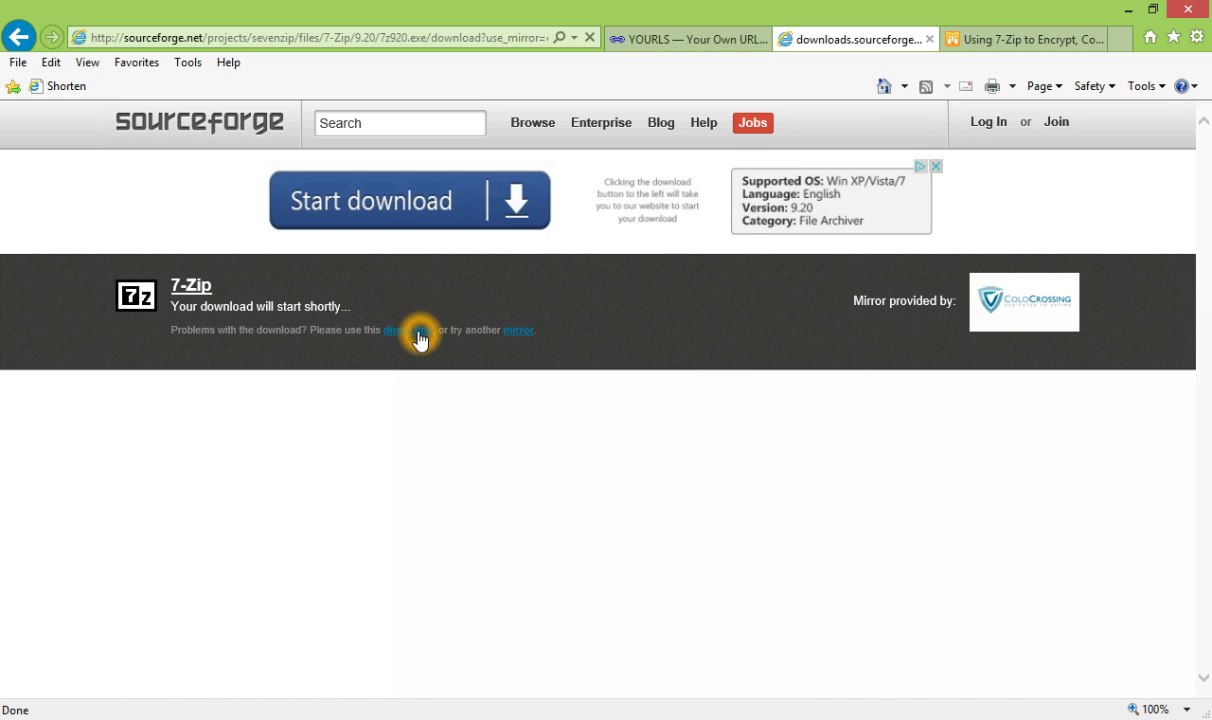
left_click(836, 698)
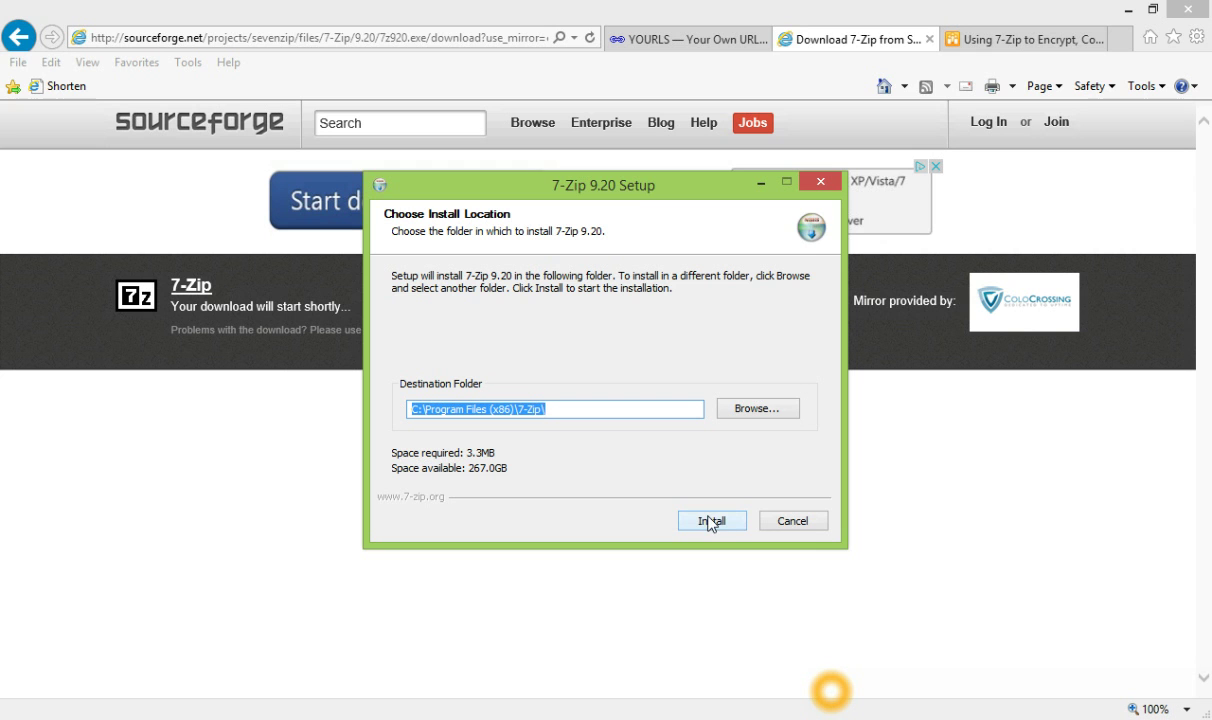
left_click(806, 526)
left_click(657, 443)
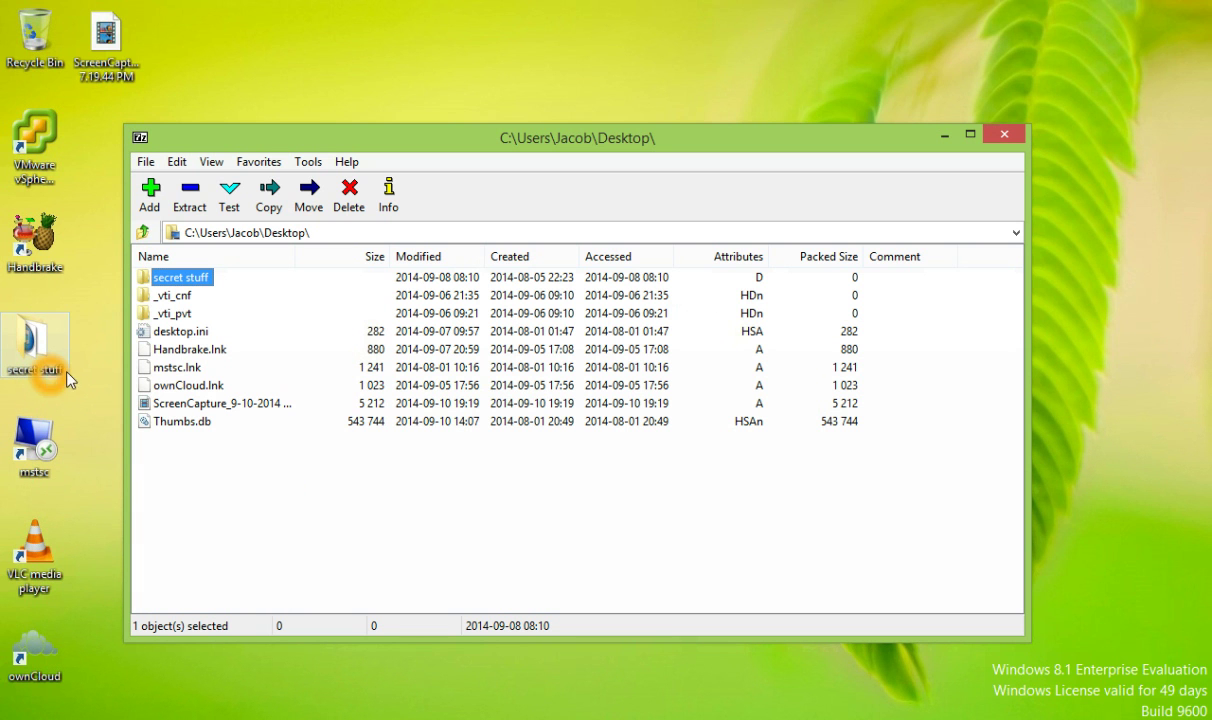
Preview the 14 items in secret stuff, then bring up its 7-Zip context submenu in File Manager
double_click(38, 345)
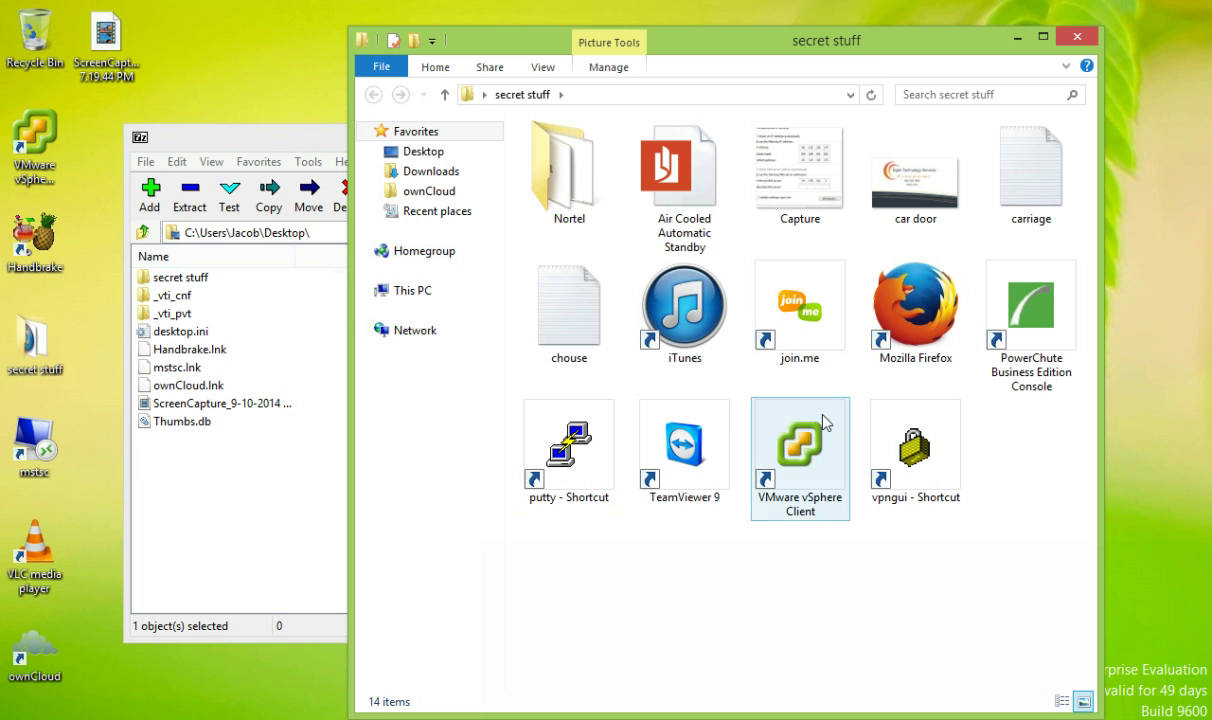
left_click(1017, 36)
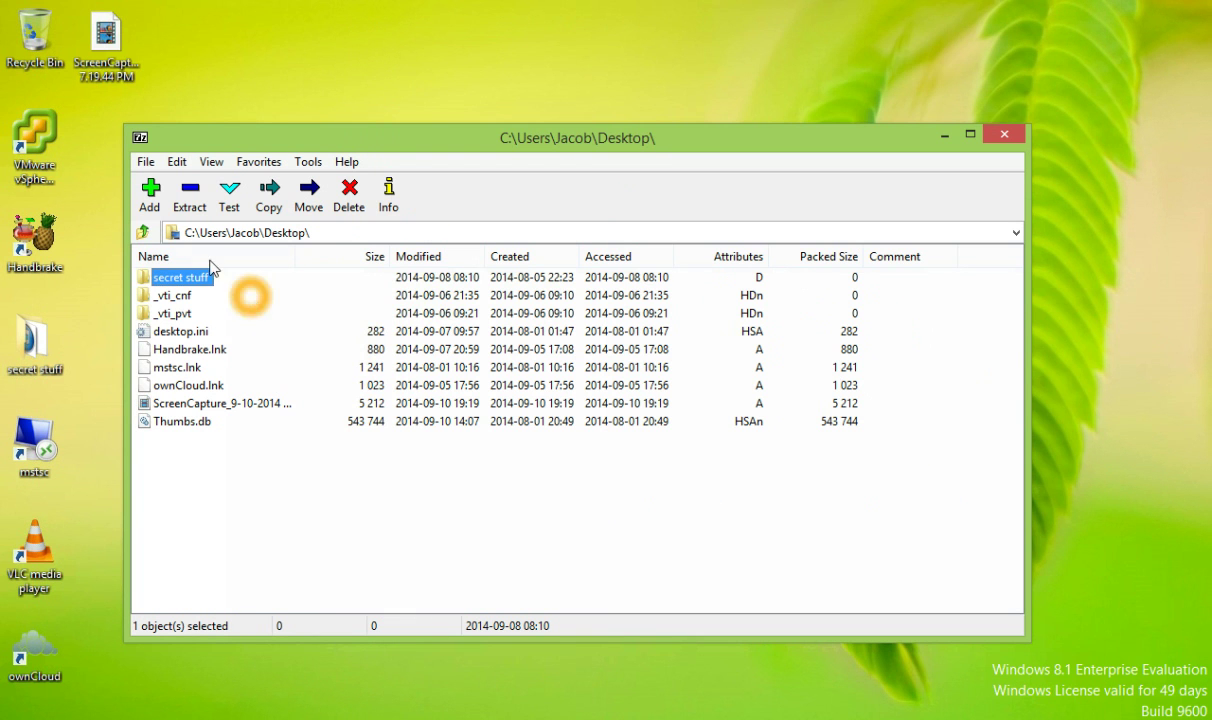
left_click(195, 278)
right_click(195, 280)
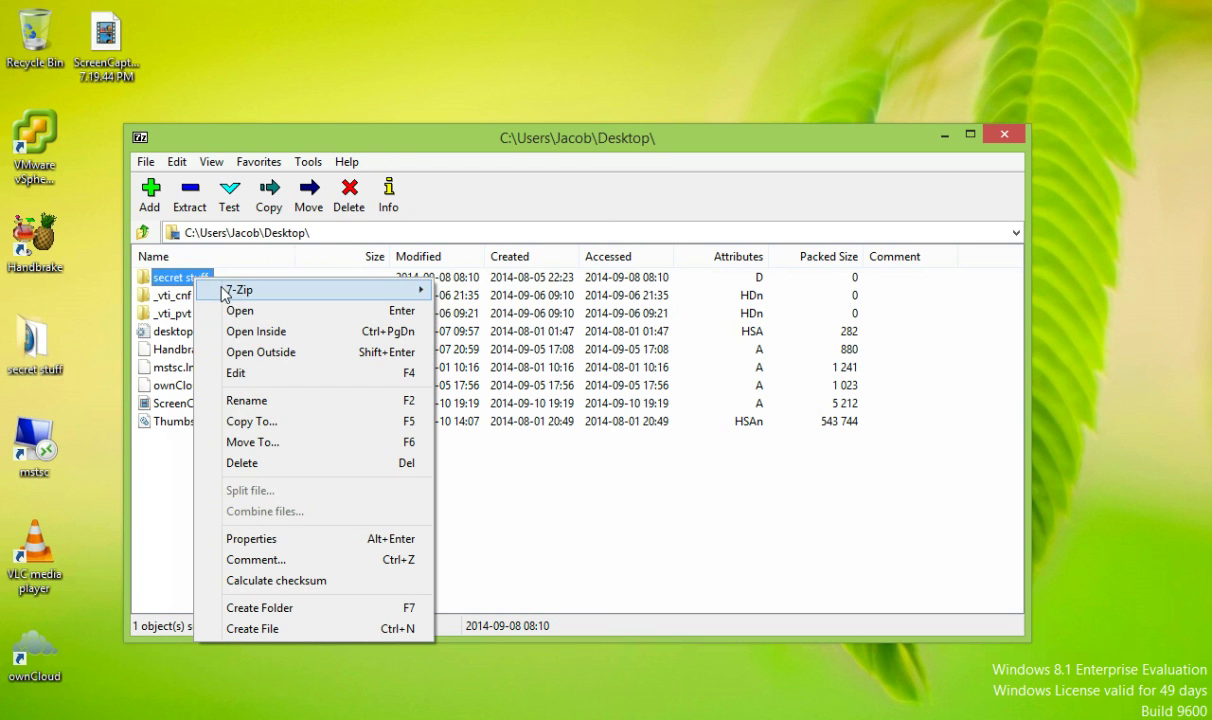
mouse_move(221, 292)
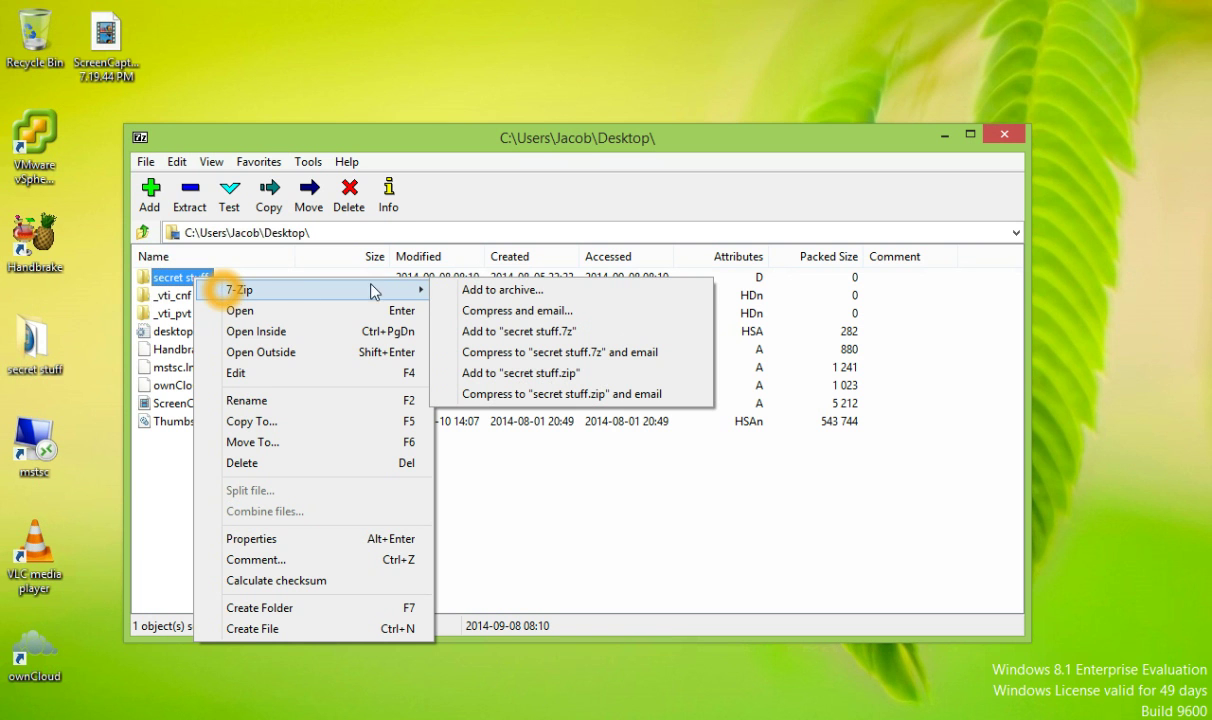
Start Add to Archive for secret stuff, saving it as secret stuff.7z on the Desktop
left_click(459, 292)
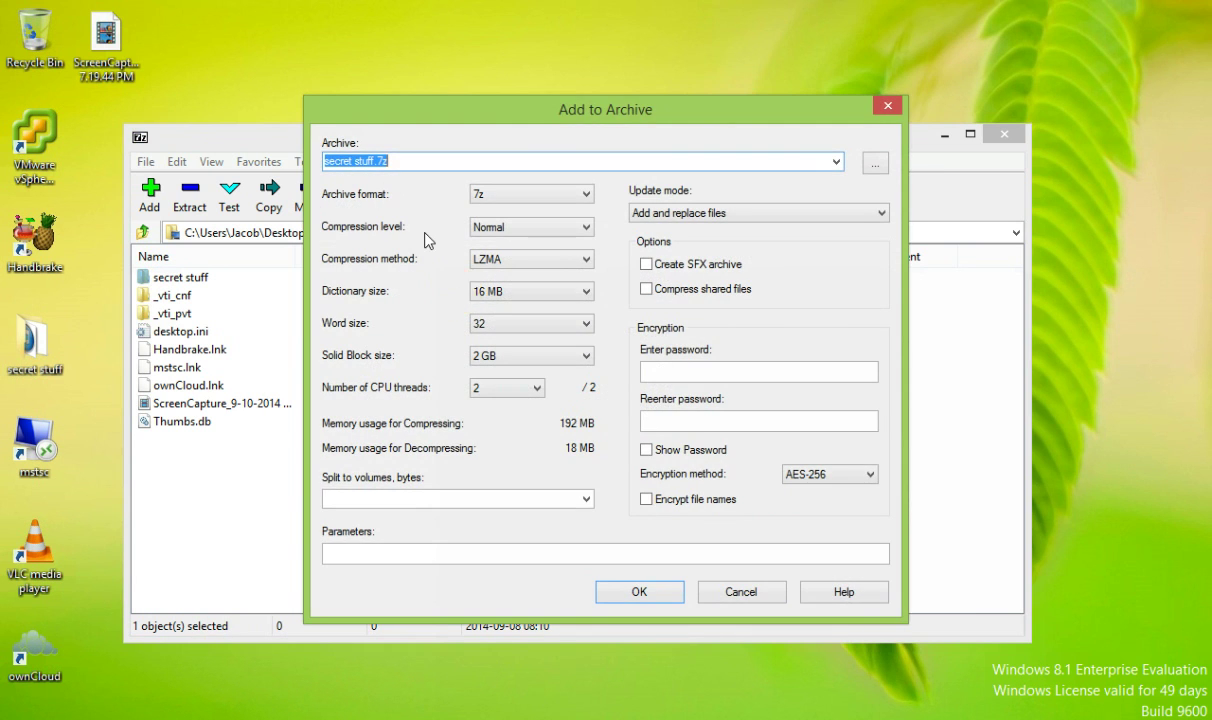
left_click(407, 160)
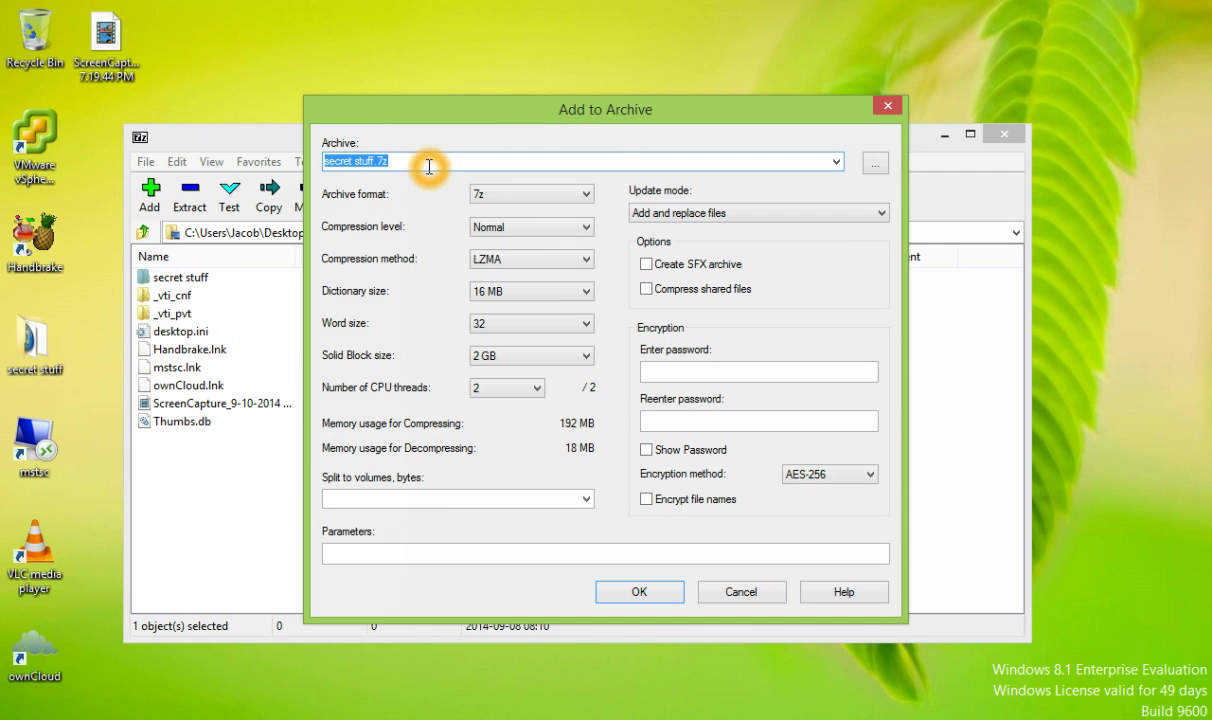
left_click(875, 163)
left_click(380, 262)
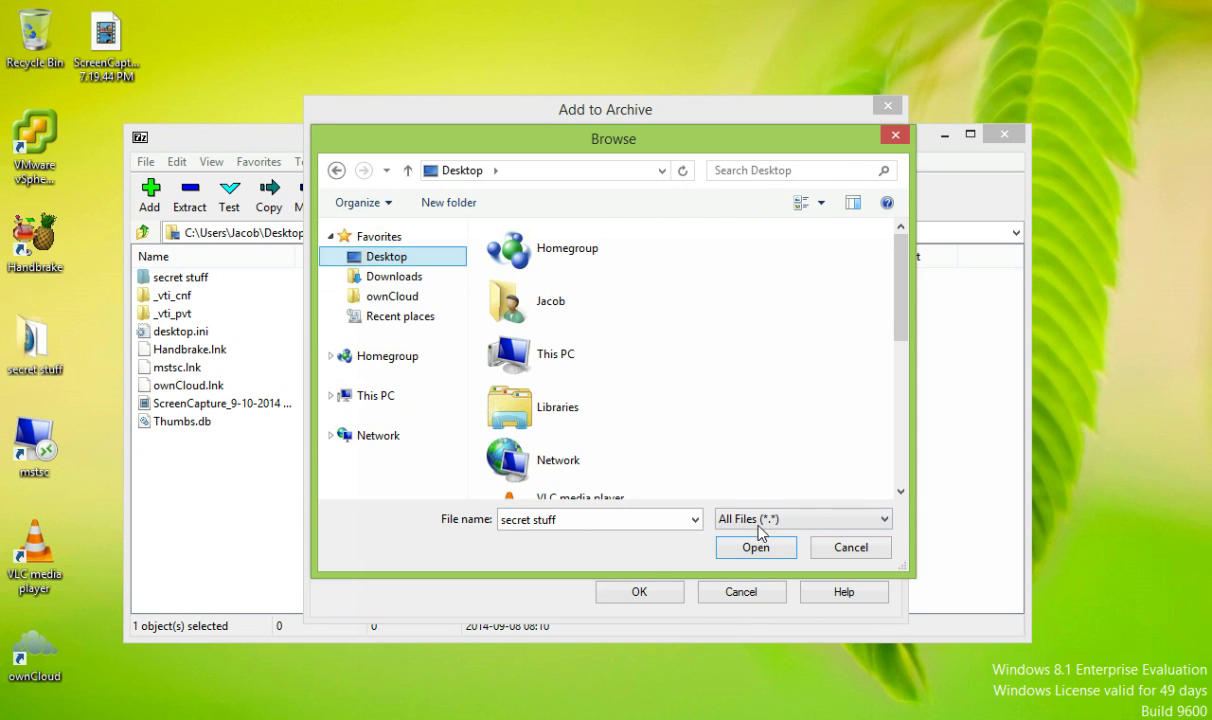
left_click(631, 521)
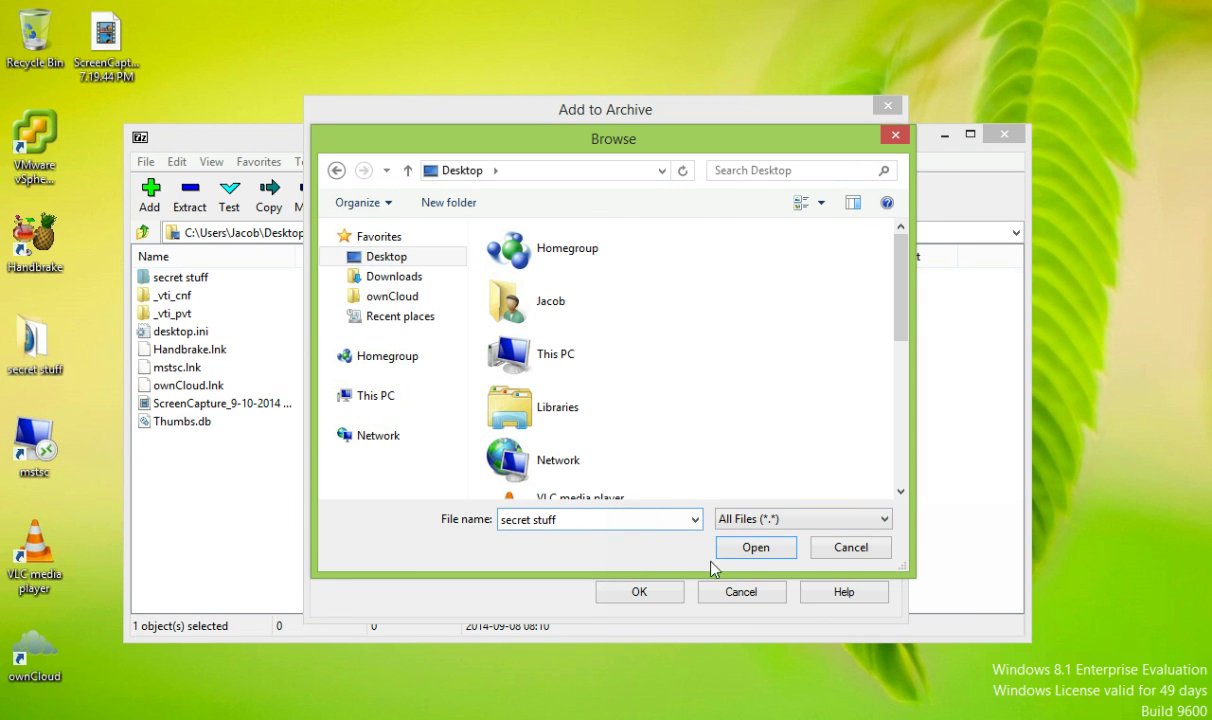
left_click(755, 549)
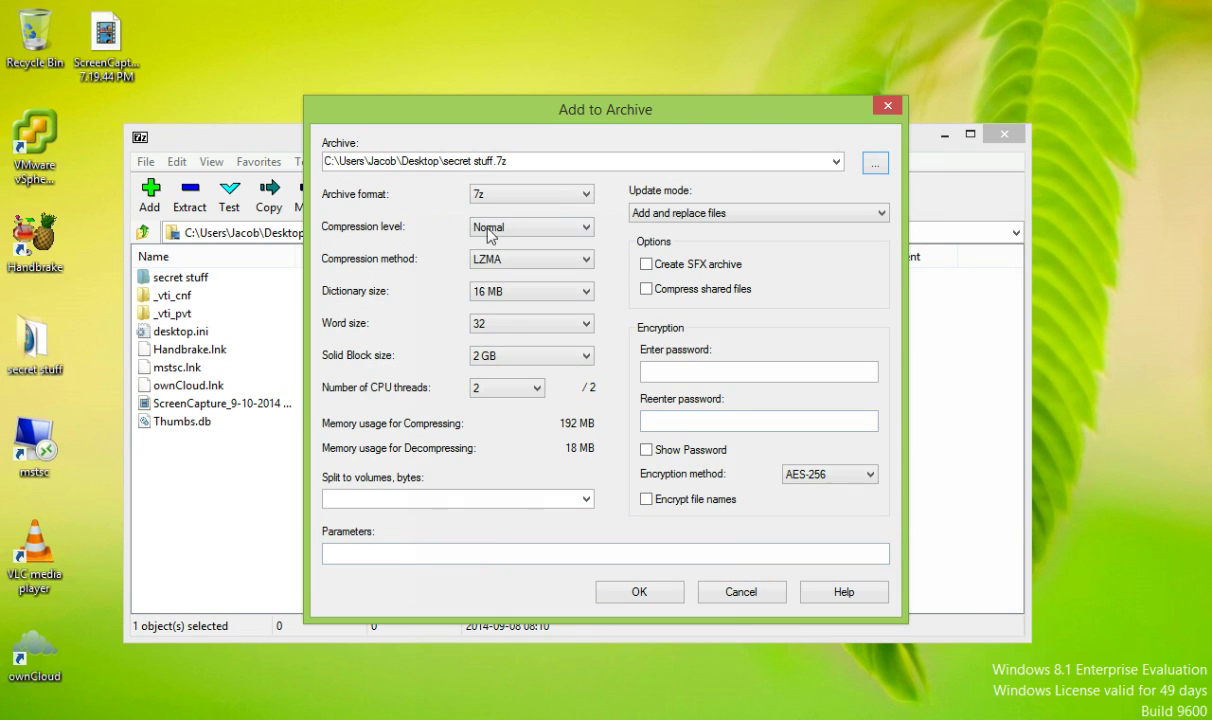
Set compression level to Ultra, keeping 7z format, LZMA method and 2 CPU threads
left_click(527, 199)
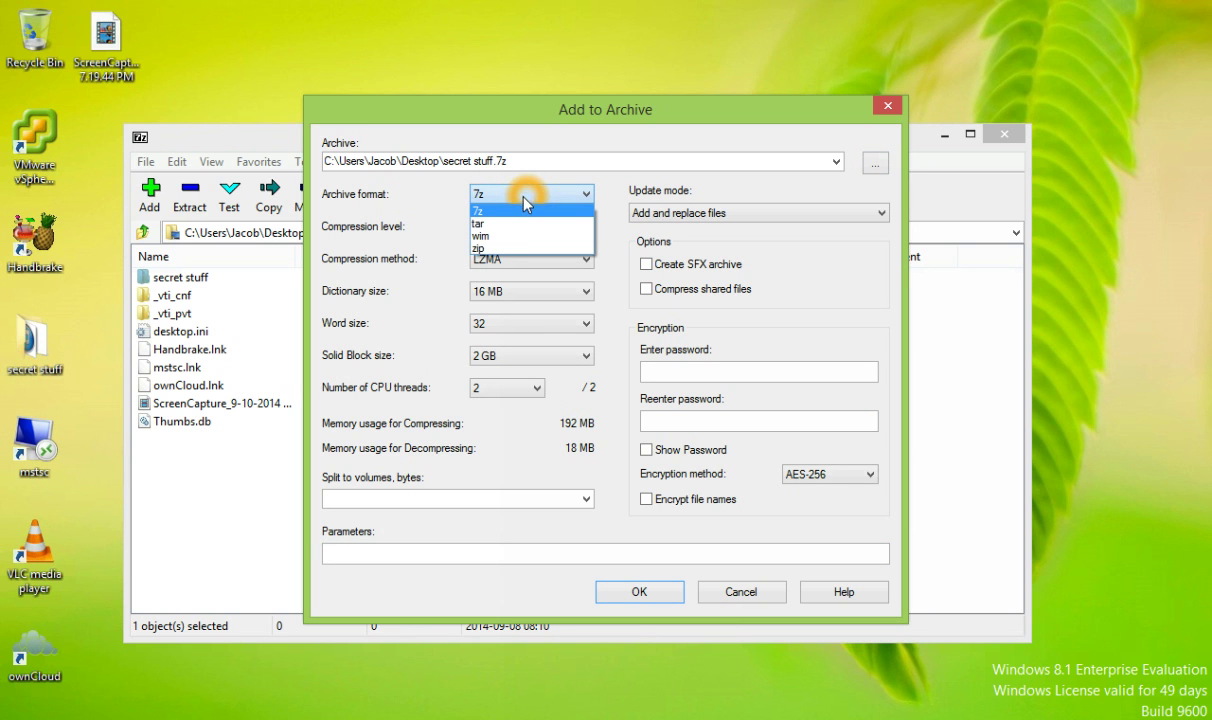
left_click(430, 193)
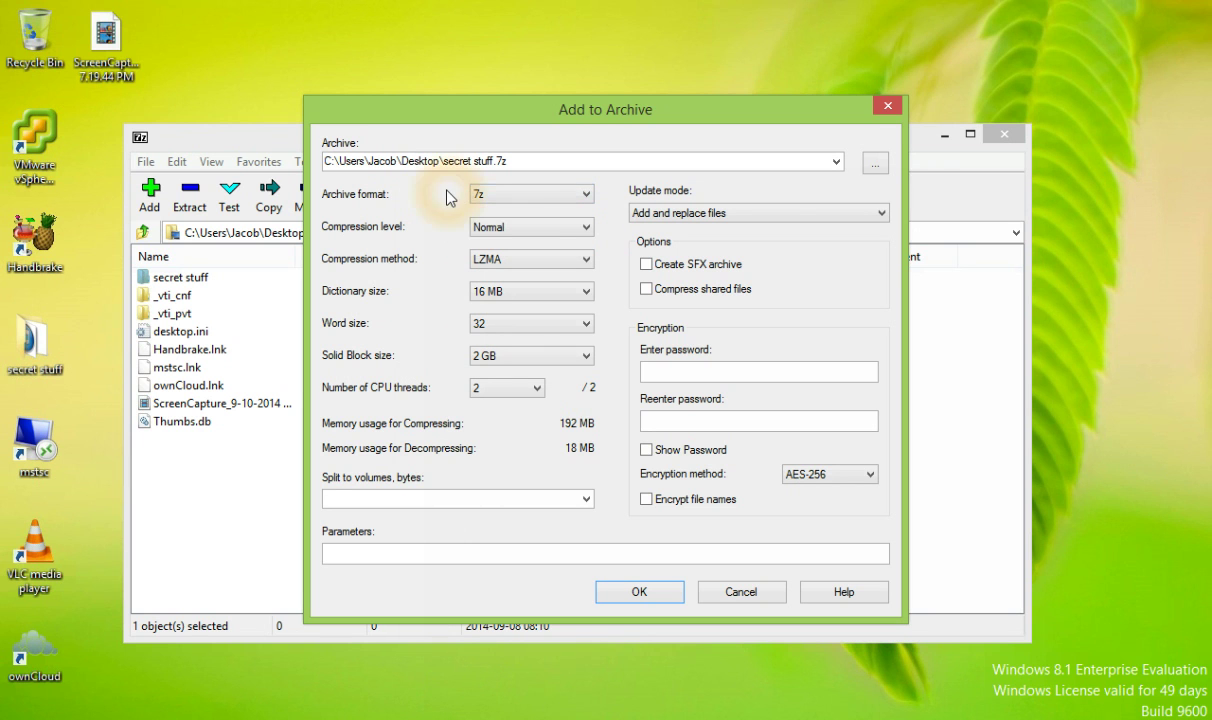
left_click(532, 228)
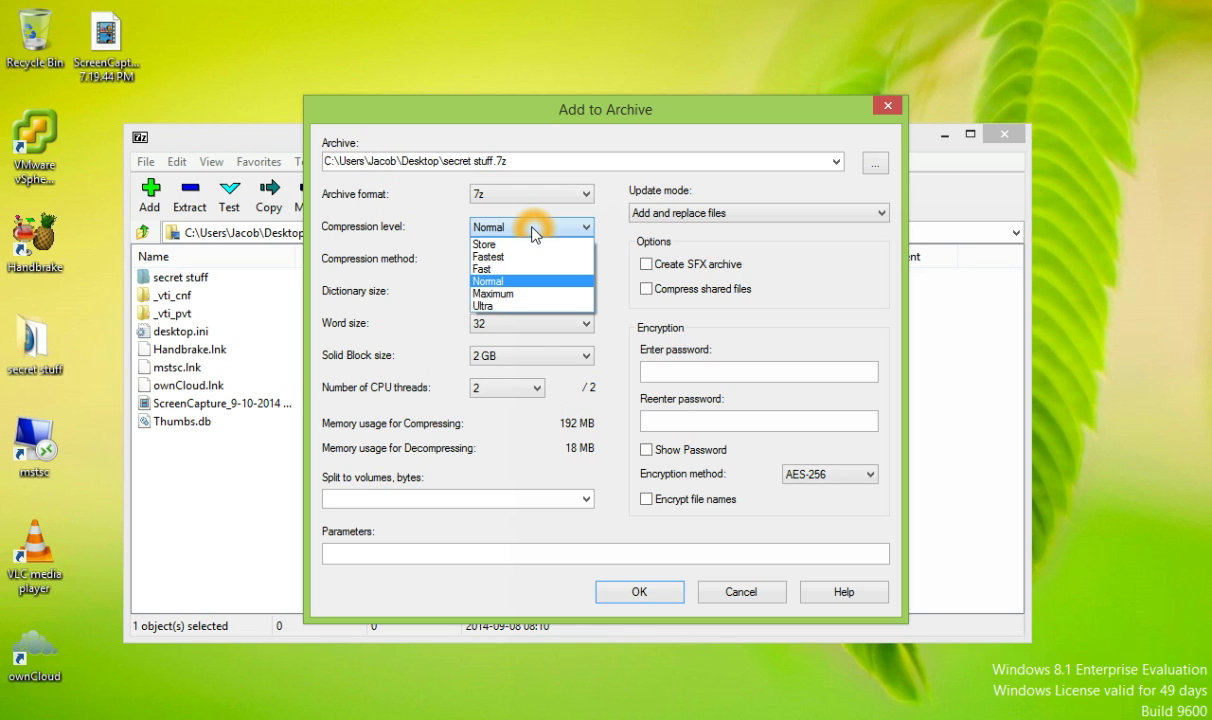
left_click(487, 306)
left_click(410, 262)
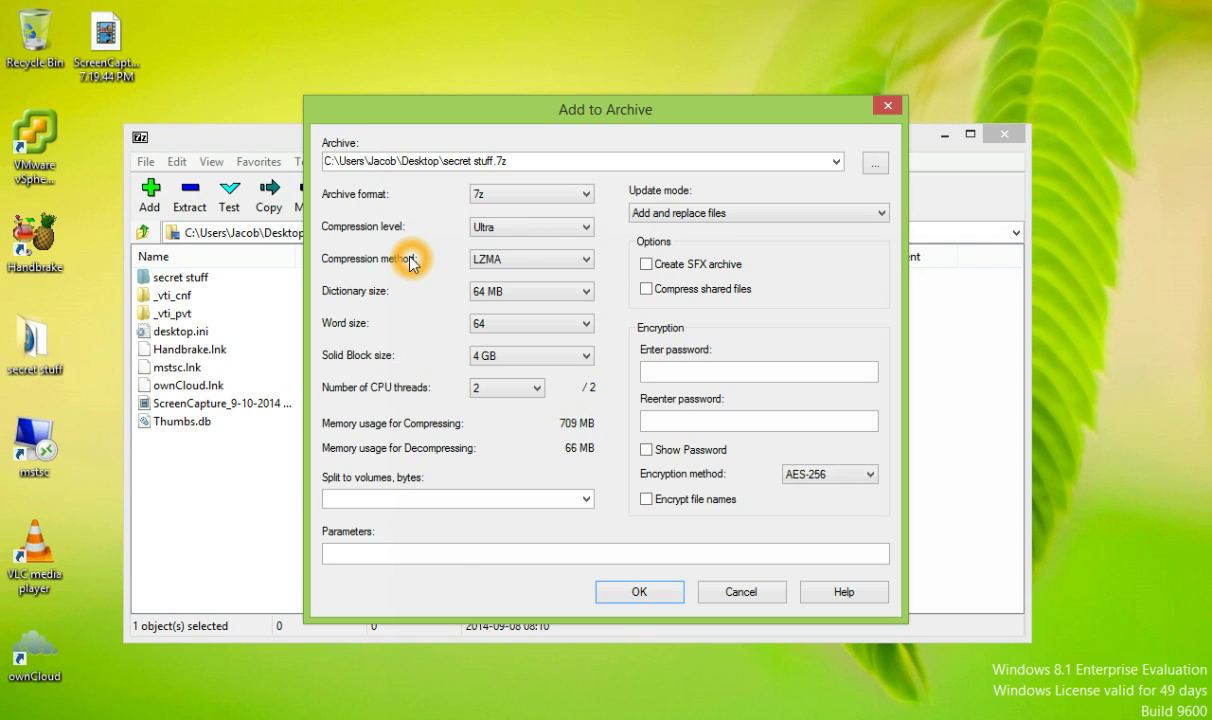
left_click(490, 261)
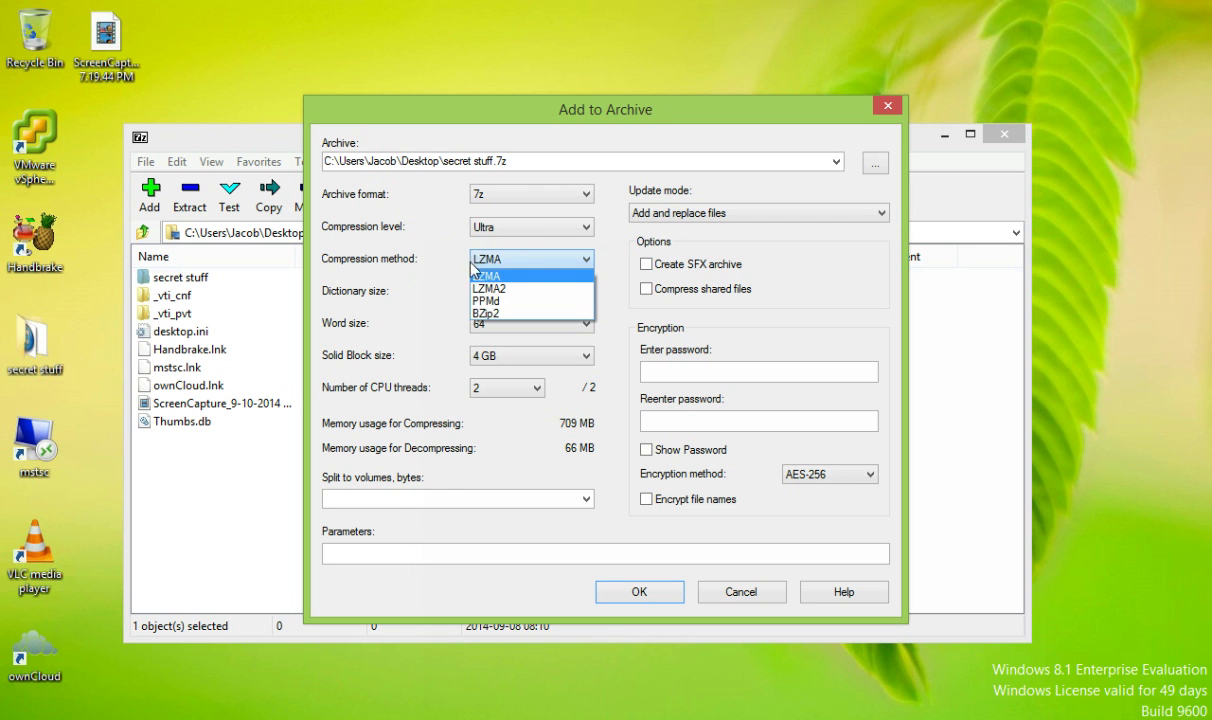
left_click(446, 270)
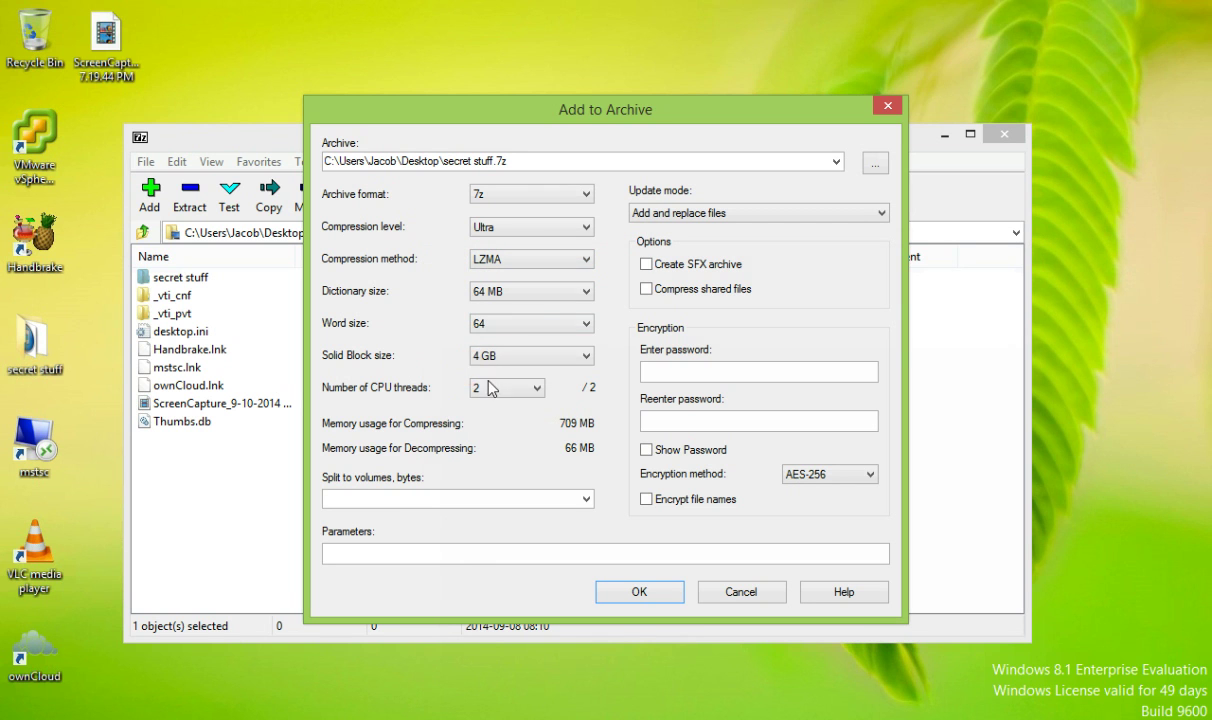
left_click(517, 392)
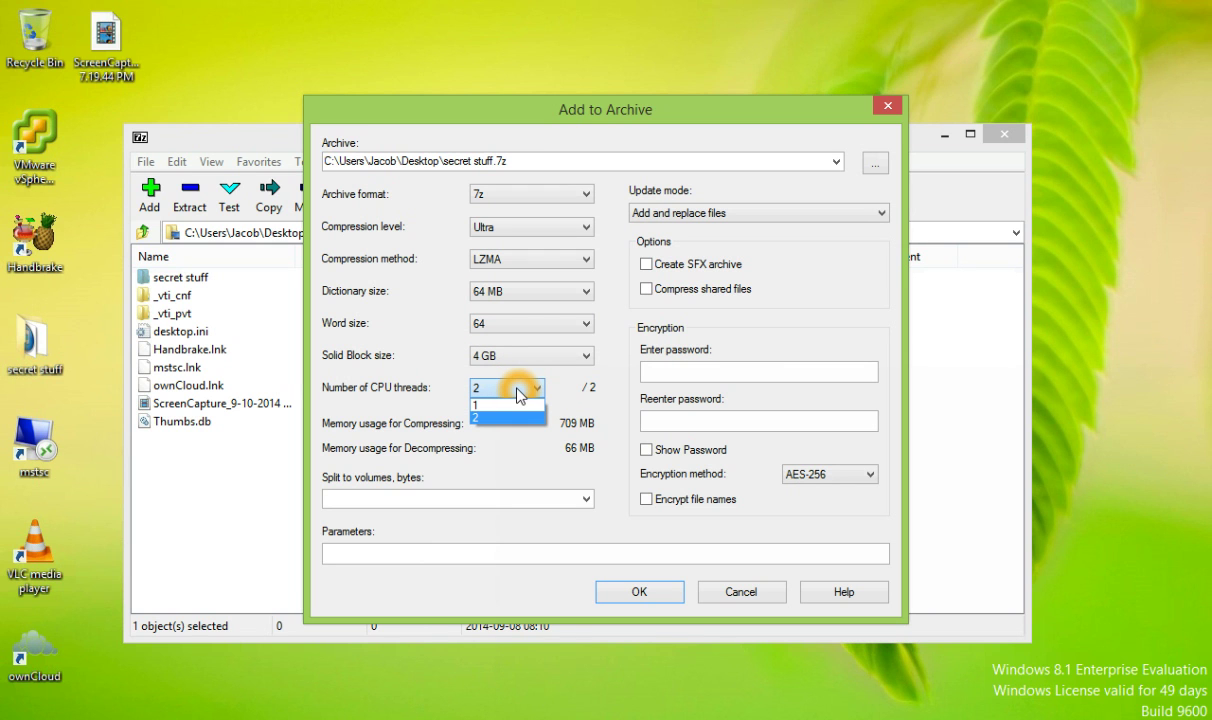
left_click(421, 390)
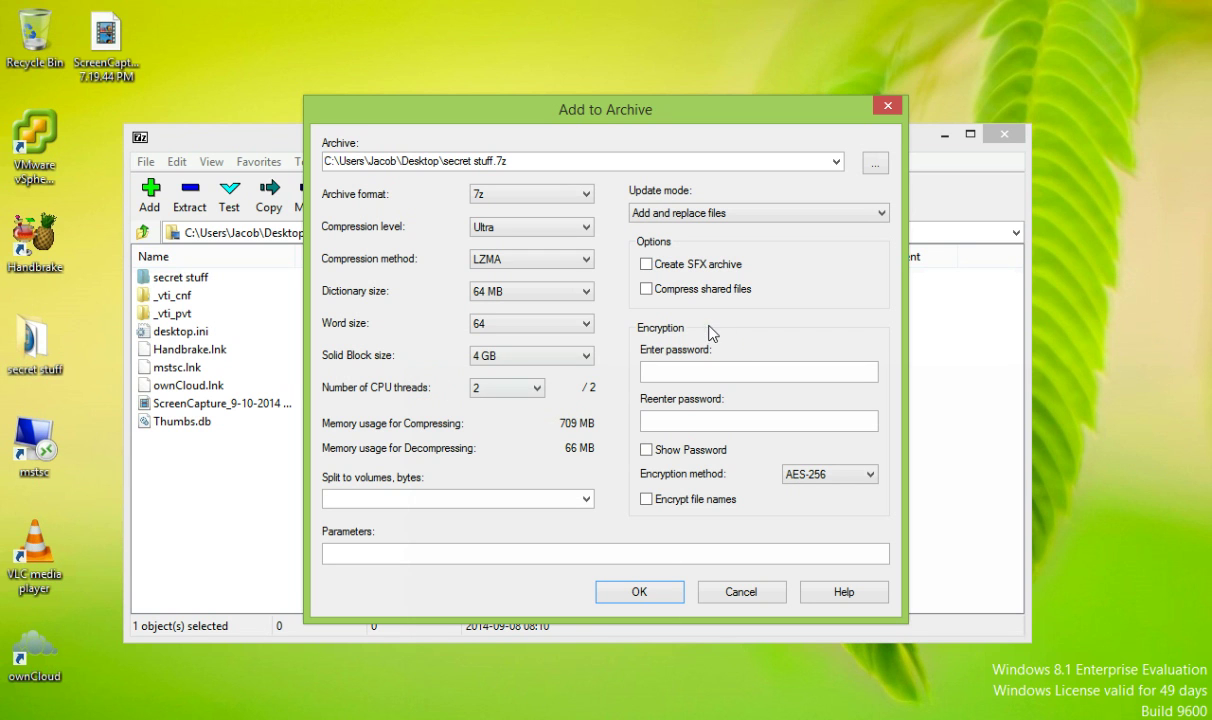
Enter and confirm the archive password, keeping AES-256 as the encryption method
left_click(695, 370)
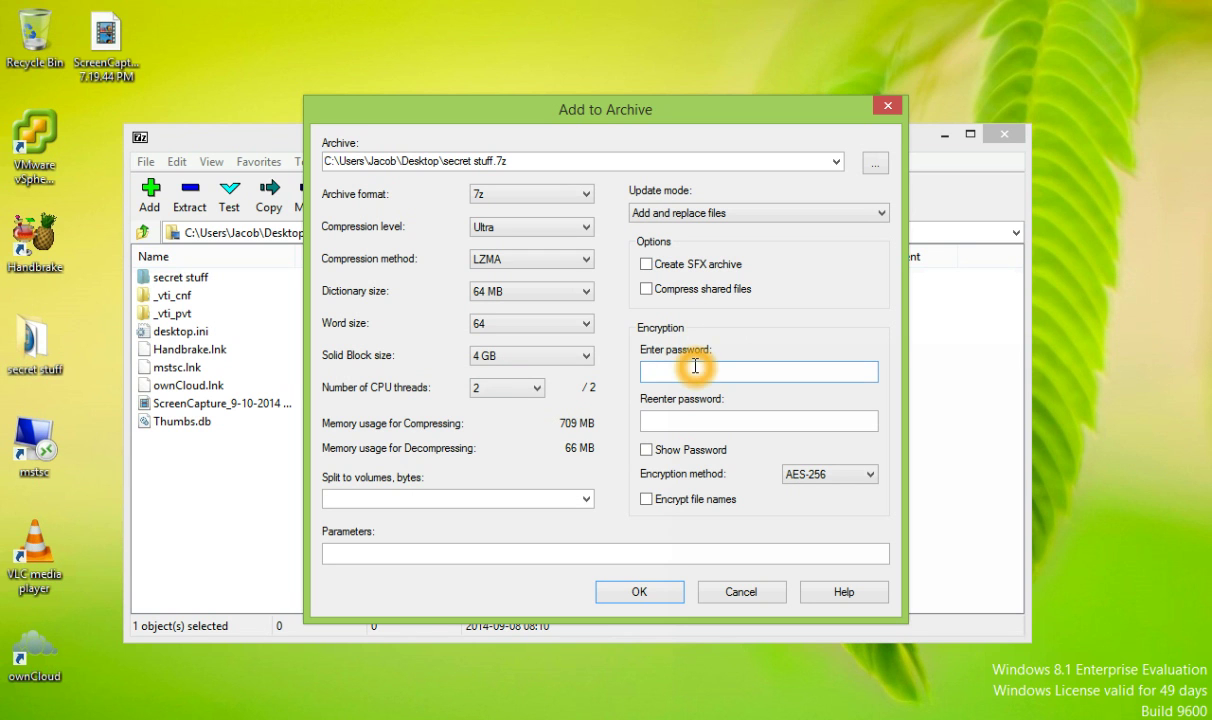
type("************")
key("Tab")
type("************")
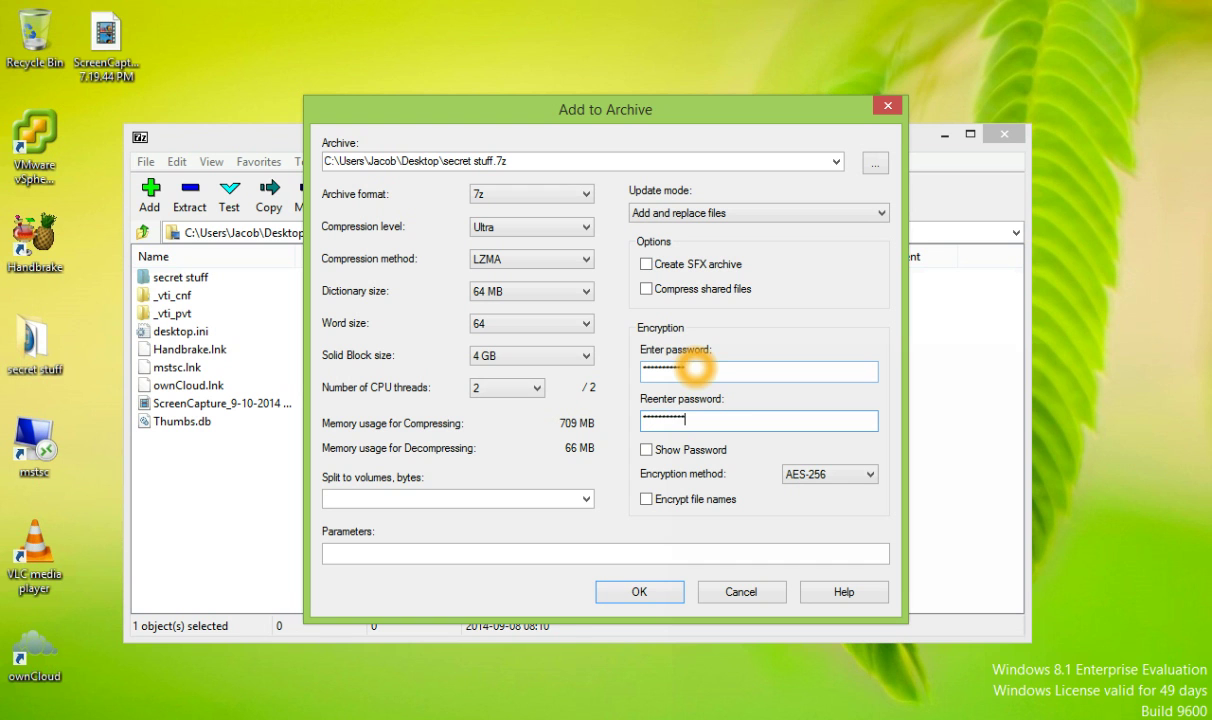
left_click(818, 474)
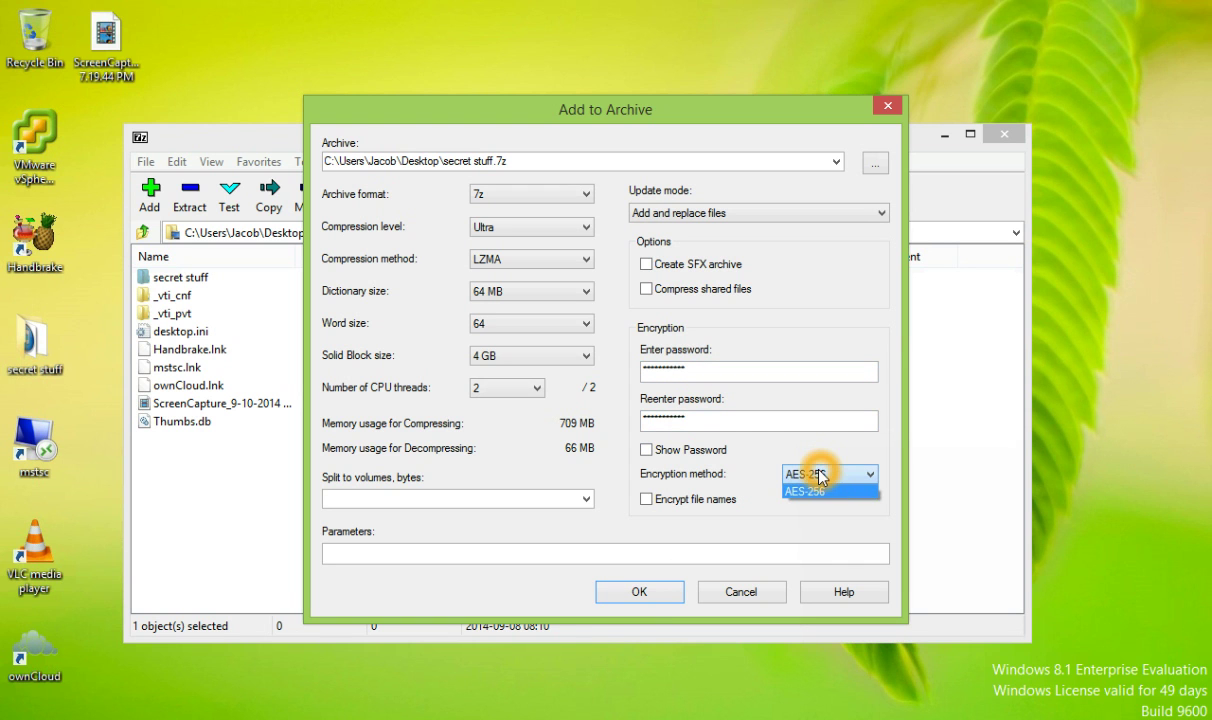
left_click(716, 452)
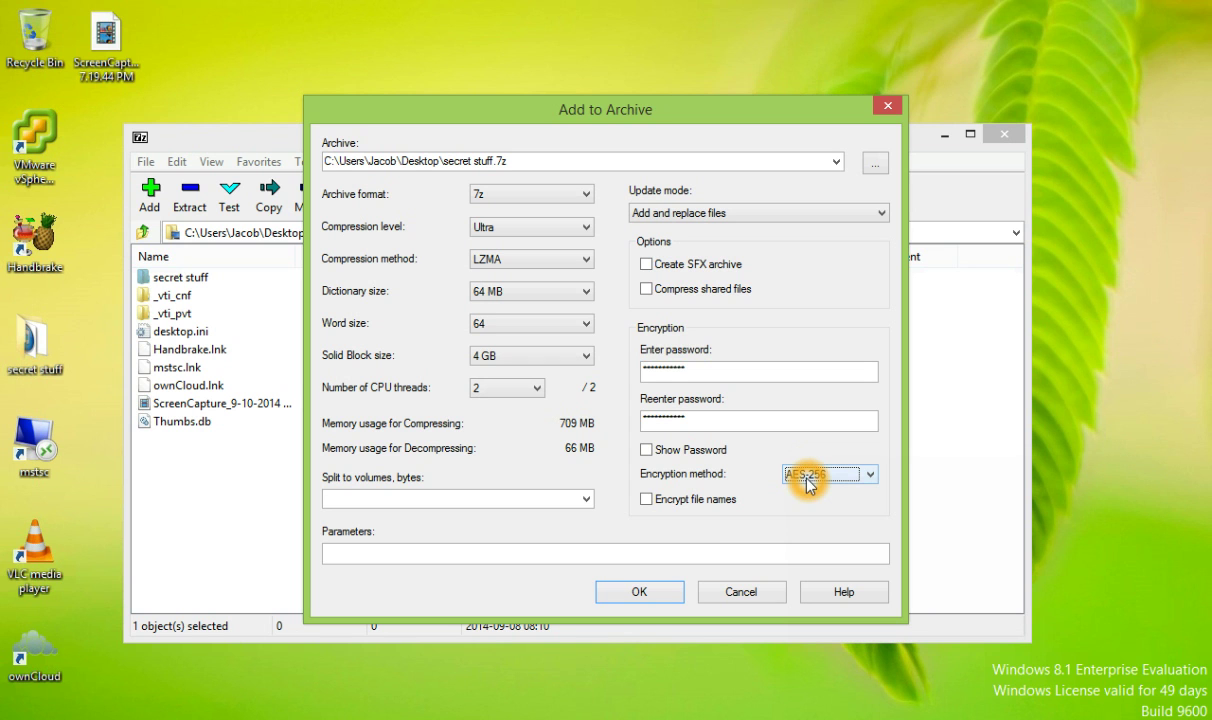
Return the format to 7z, turn on Encrypt file names, and start compressing
left_click(585, 195)
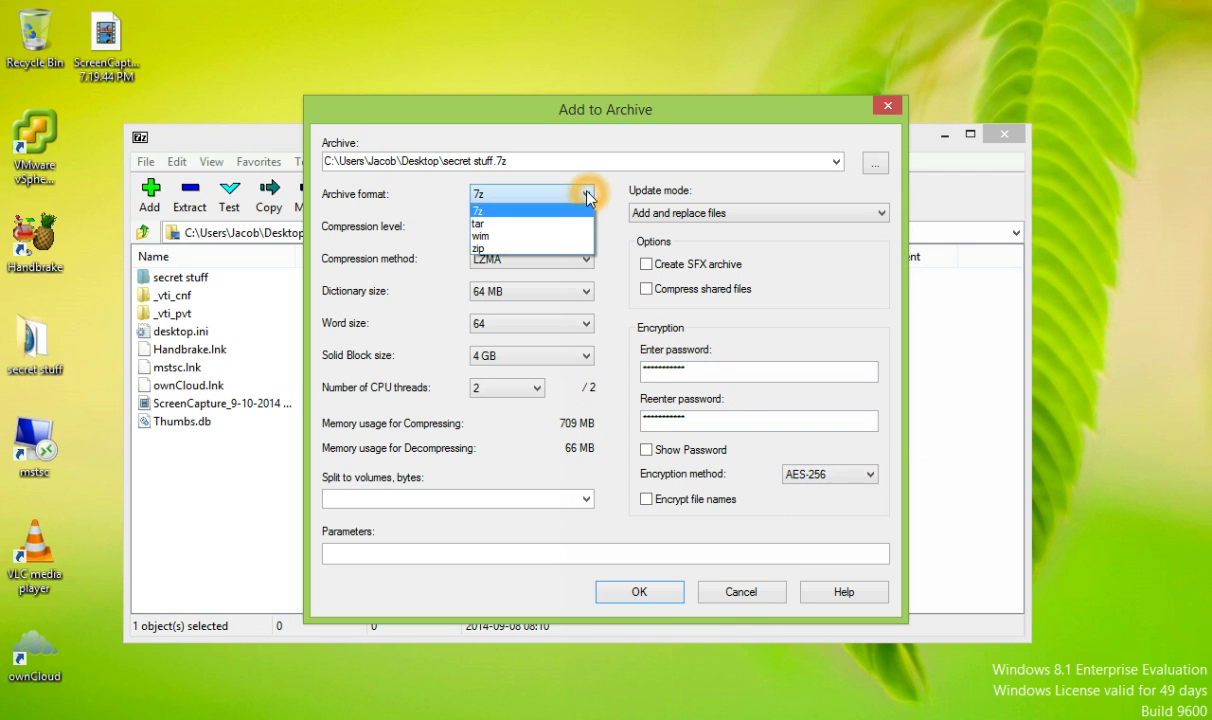
left_click(550, 248)
left_click(846, 476)
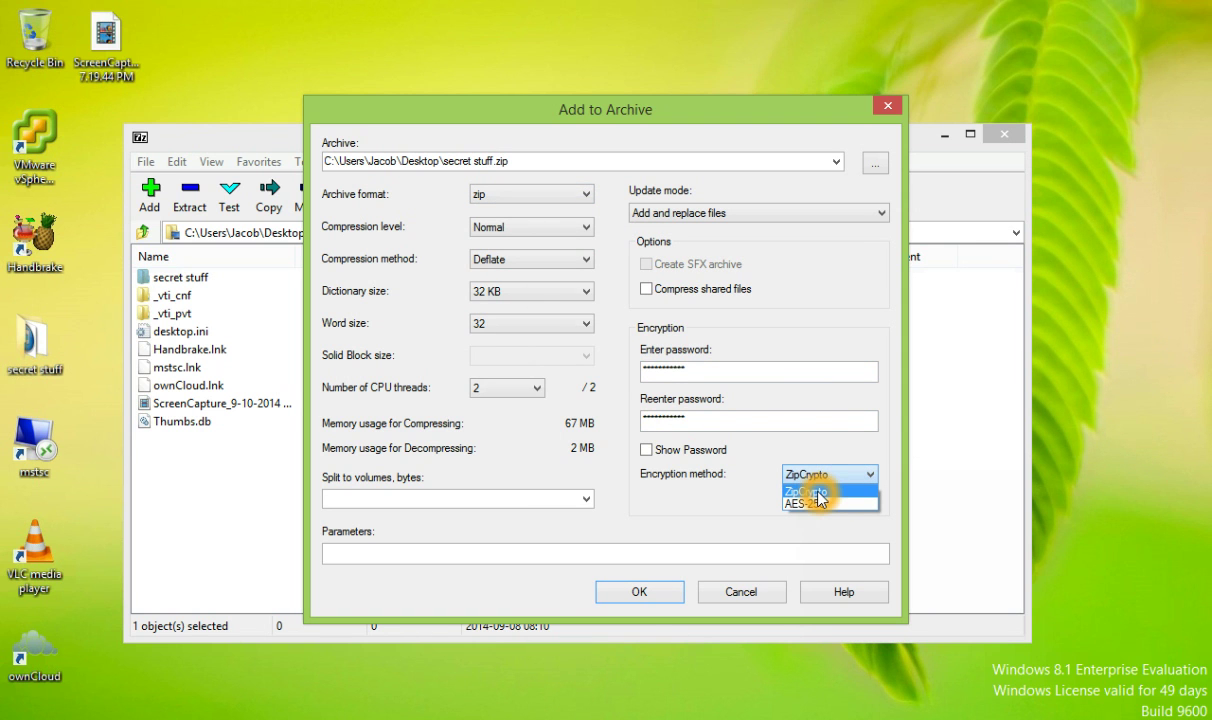
left_click(490, 197)
left_click(490, 197)
left_click(462, 212)
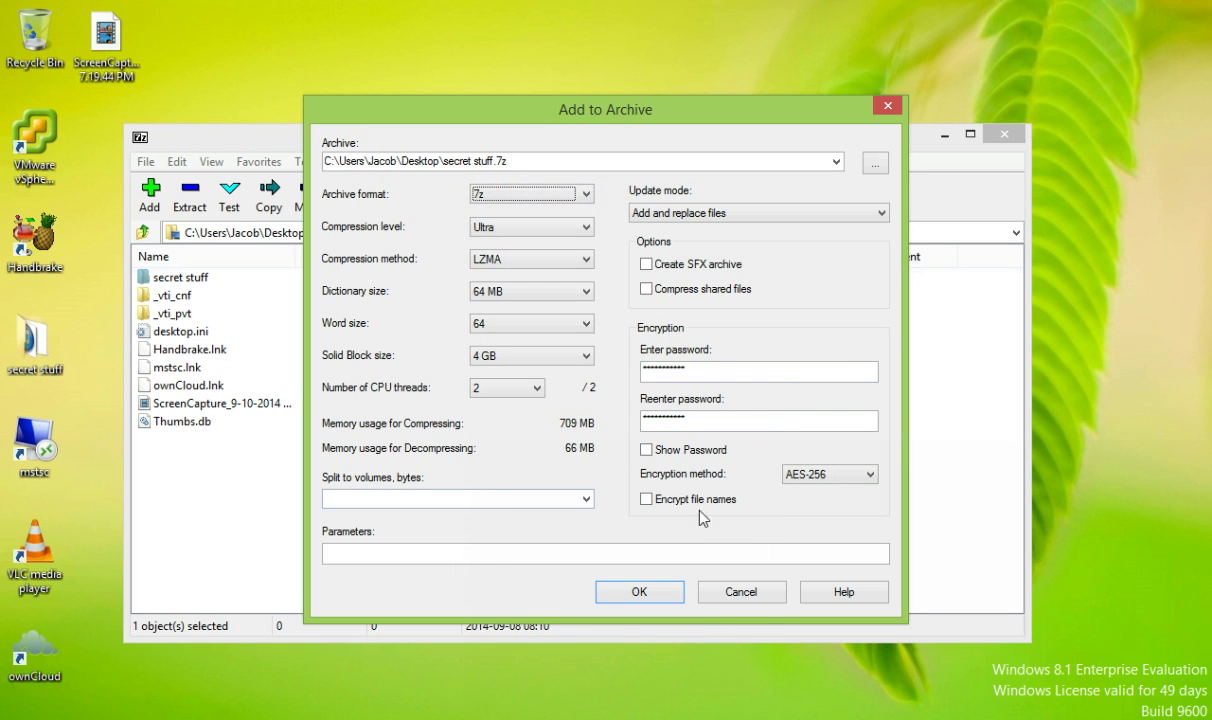
left_click(648, 499)
left_click(648, 499)
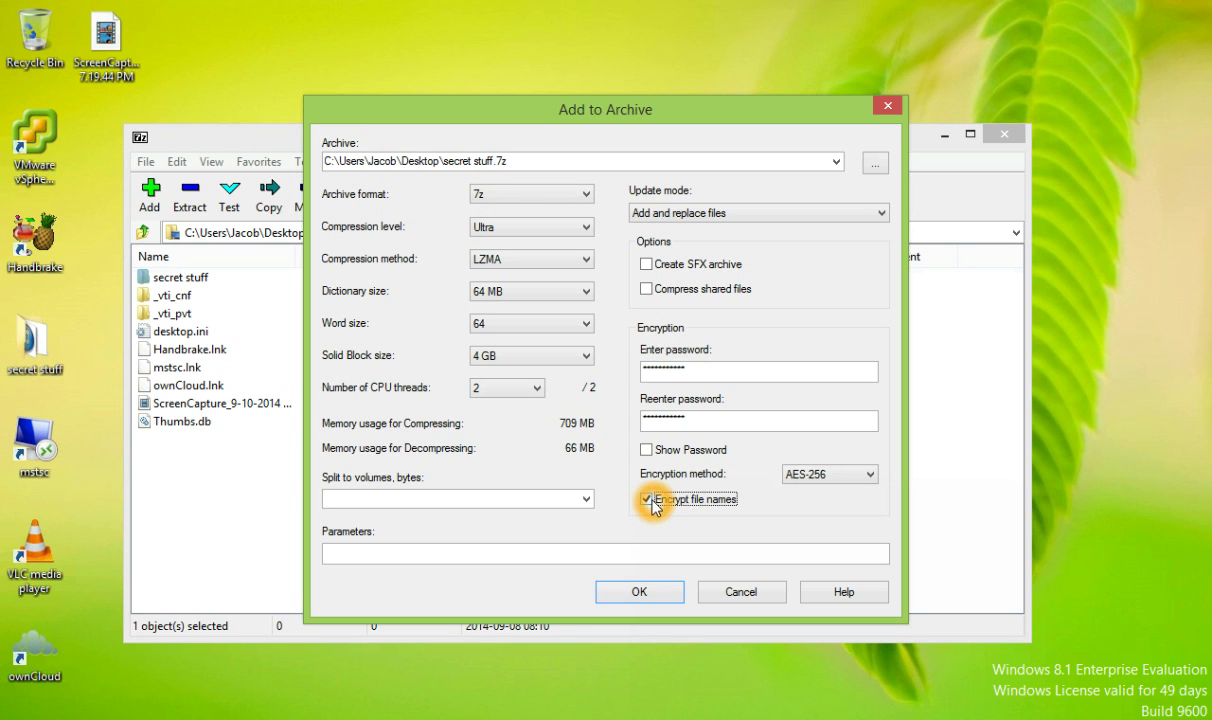
left_click(621, 592)
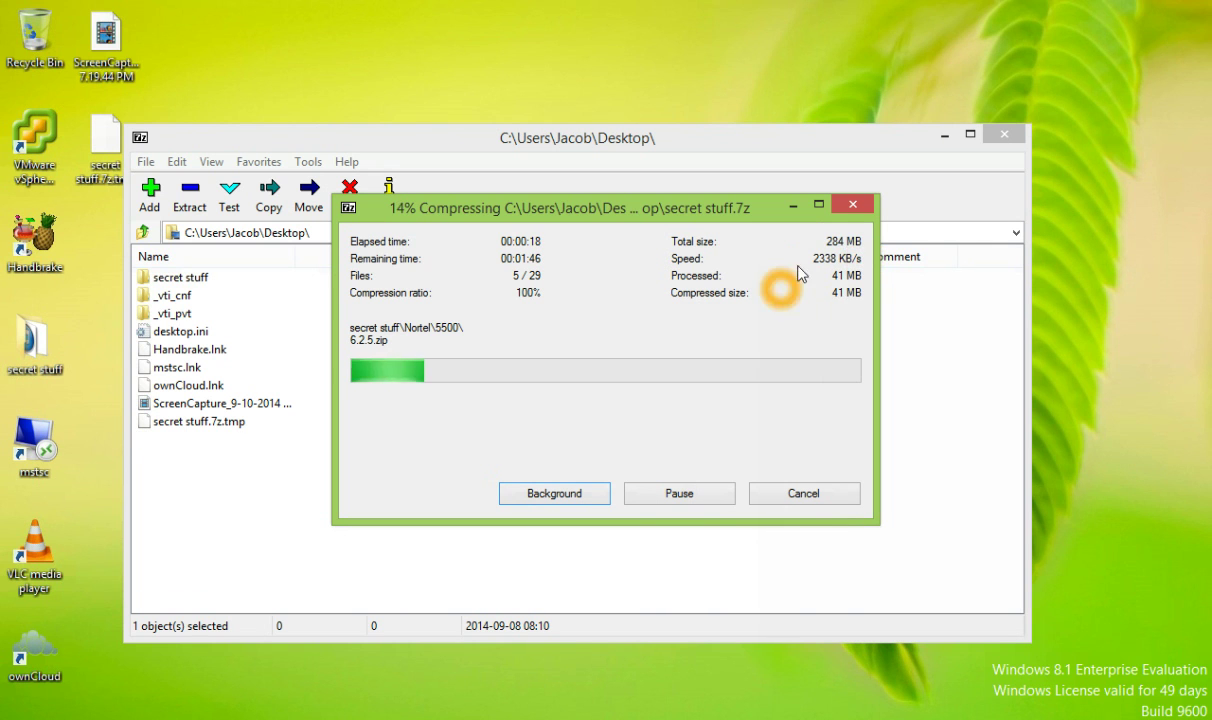
Wait for compression to finish until secret stuff.7z (287 296 026 bytes) appears on the Desktop
left_click(829, 289)
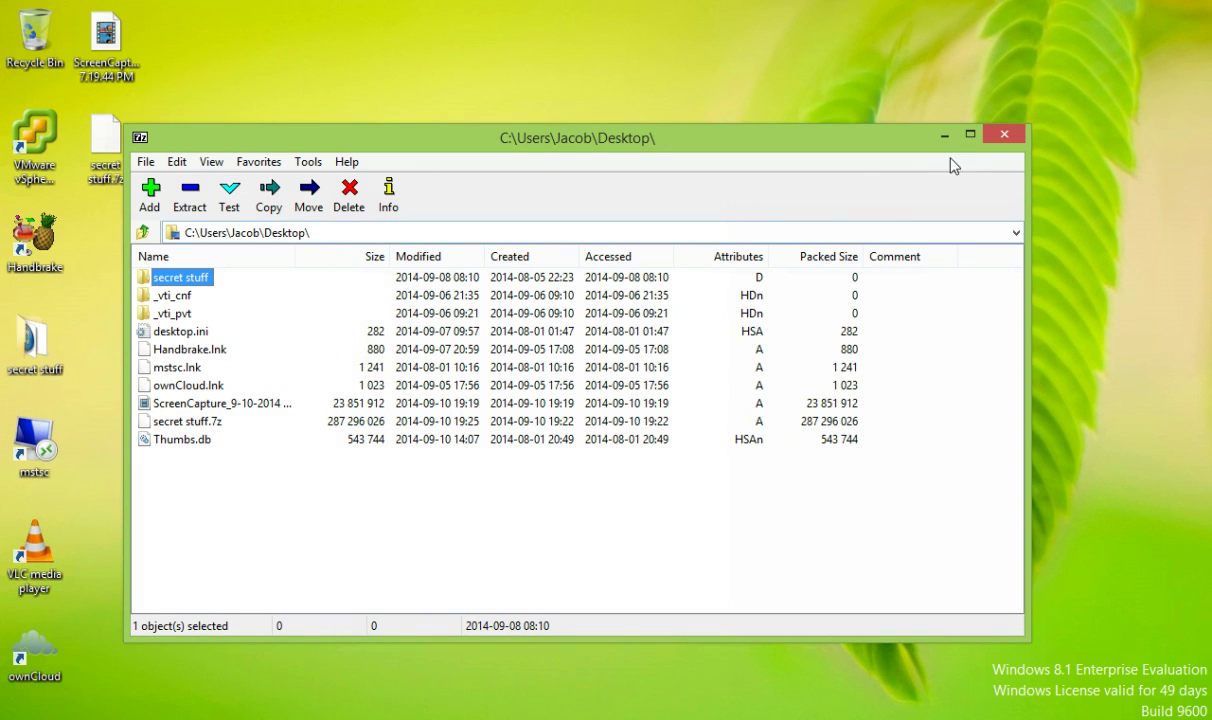
Close 7-Zip and view Properties of secret stuff.7z, showing 273 MB
left_click(1003, 138)
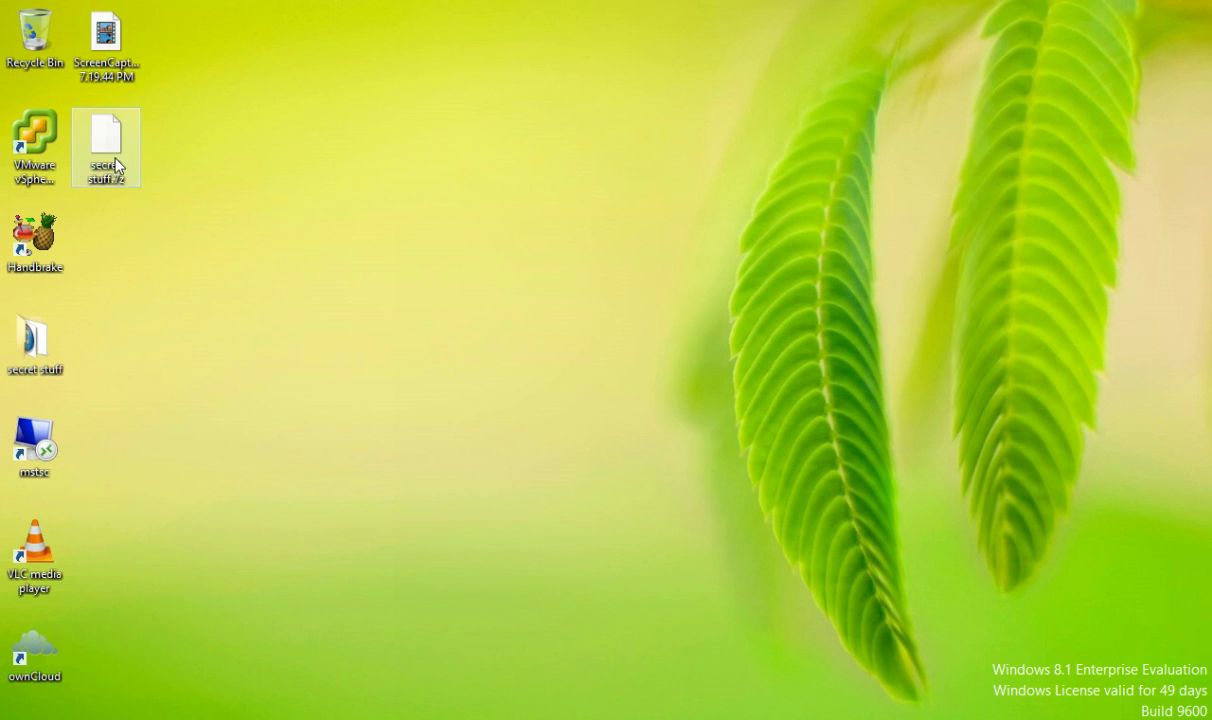
left_click_drag(106, 150, 350, 185)
right_click(300, 156)
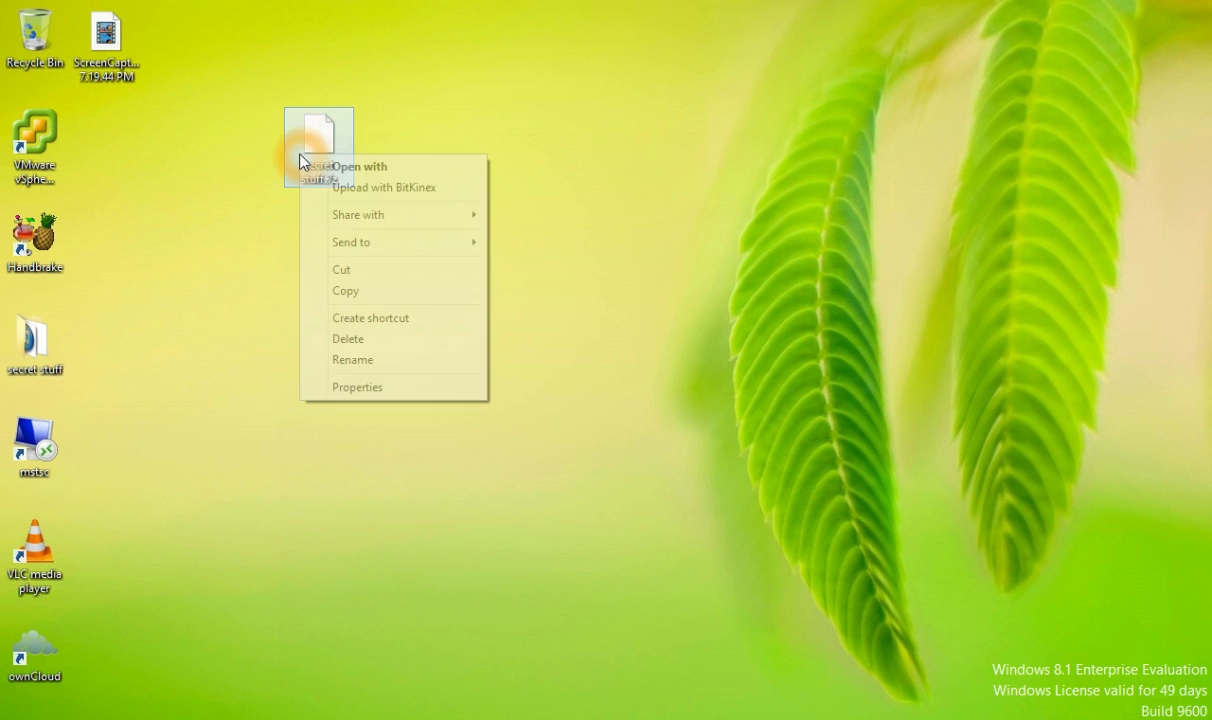
left_click(328, 387)
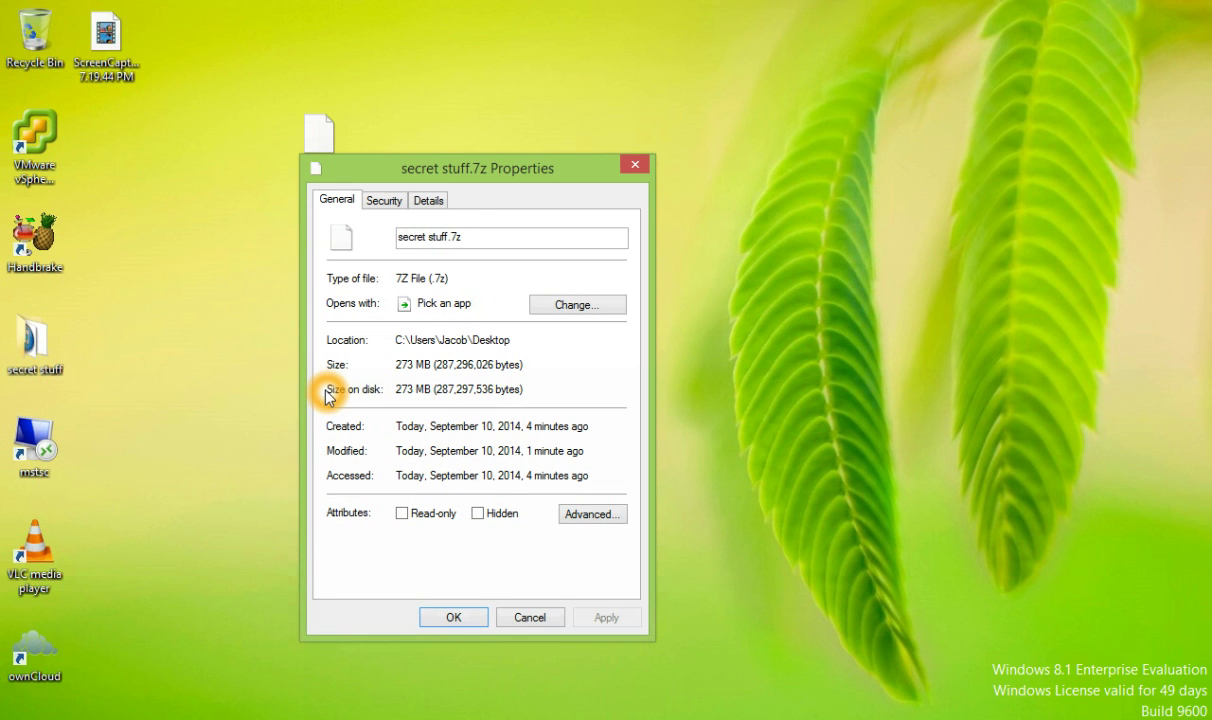
View the secret stuff folder's Properties (284 MB) for comparison, then close it
right_click(36, 348)
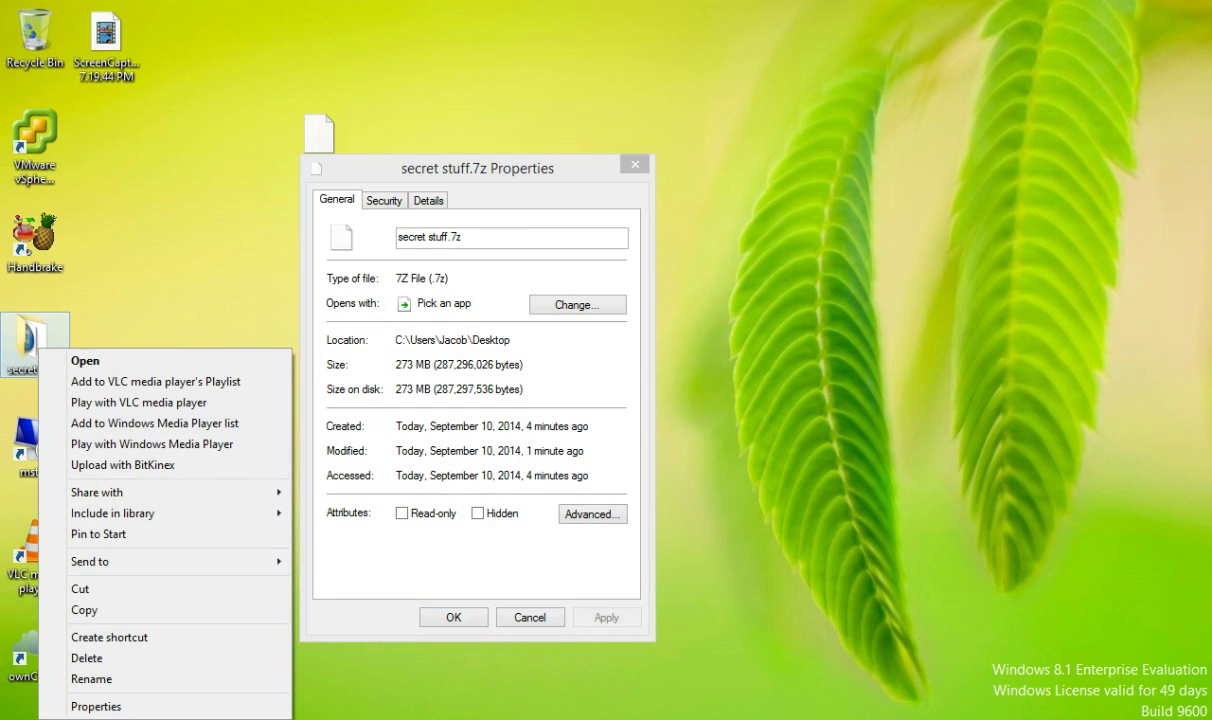
left_click(105, 706)
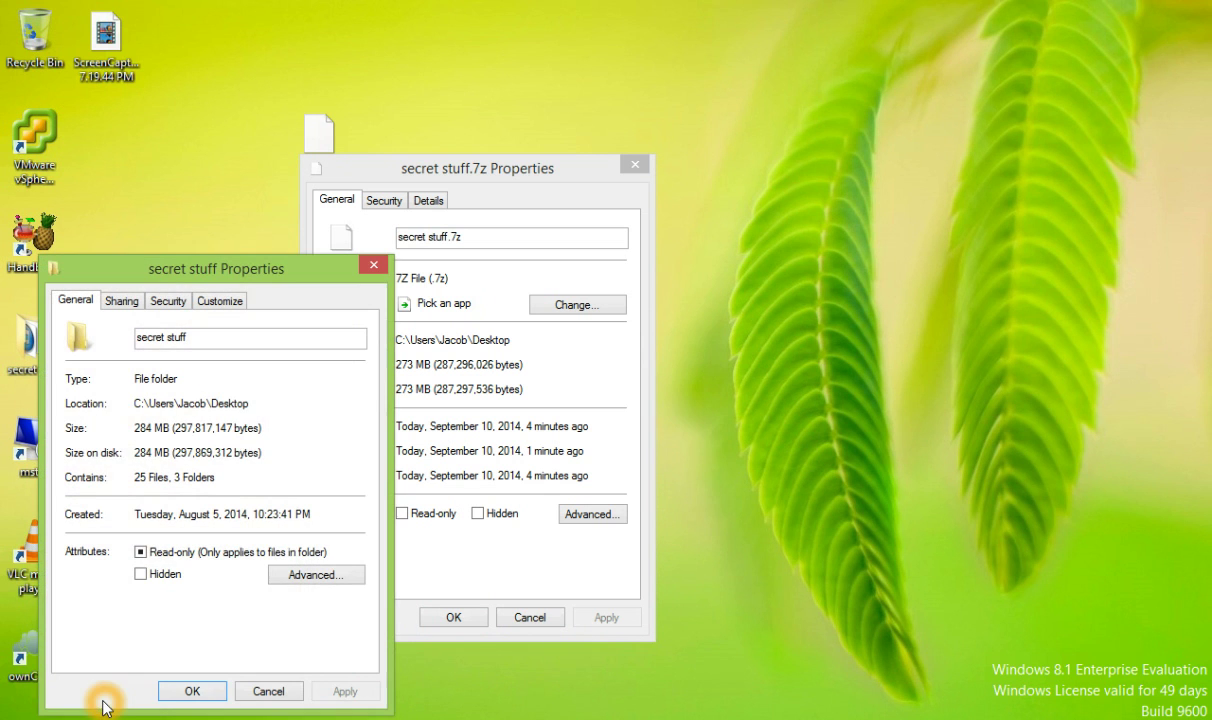
left_click(131, 430)
left_click(166, 432)
left_click(368, 269)
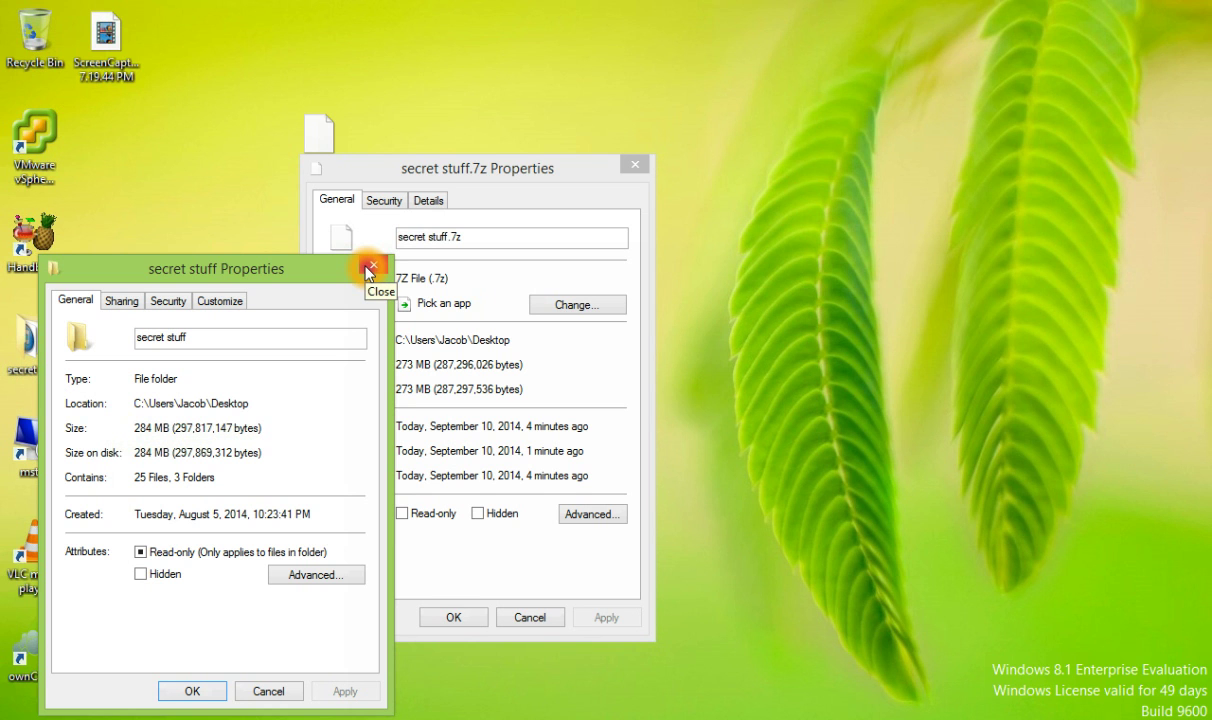
left_click(368, 269)
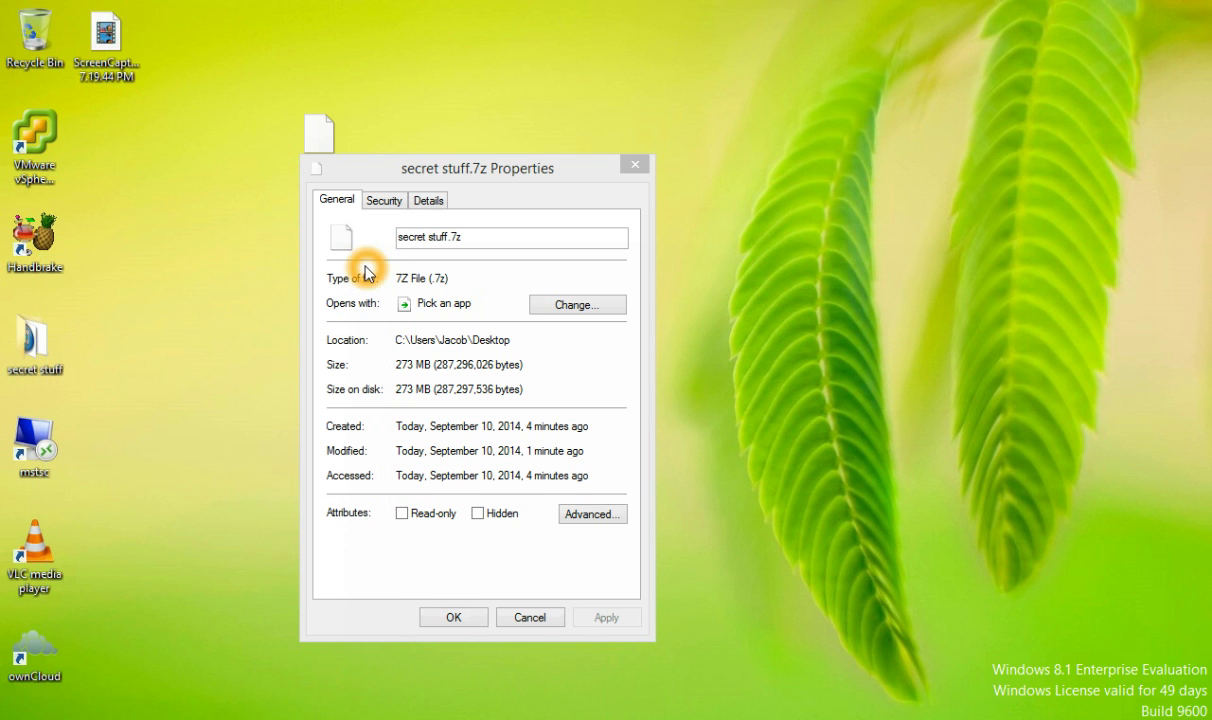
Close the .7z Properties and choose to open secret stuff.7z with another app on this PC
left_click(529, 613)
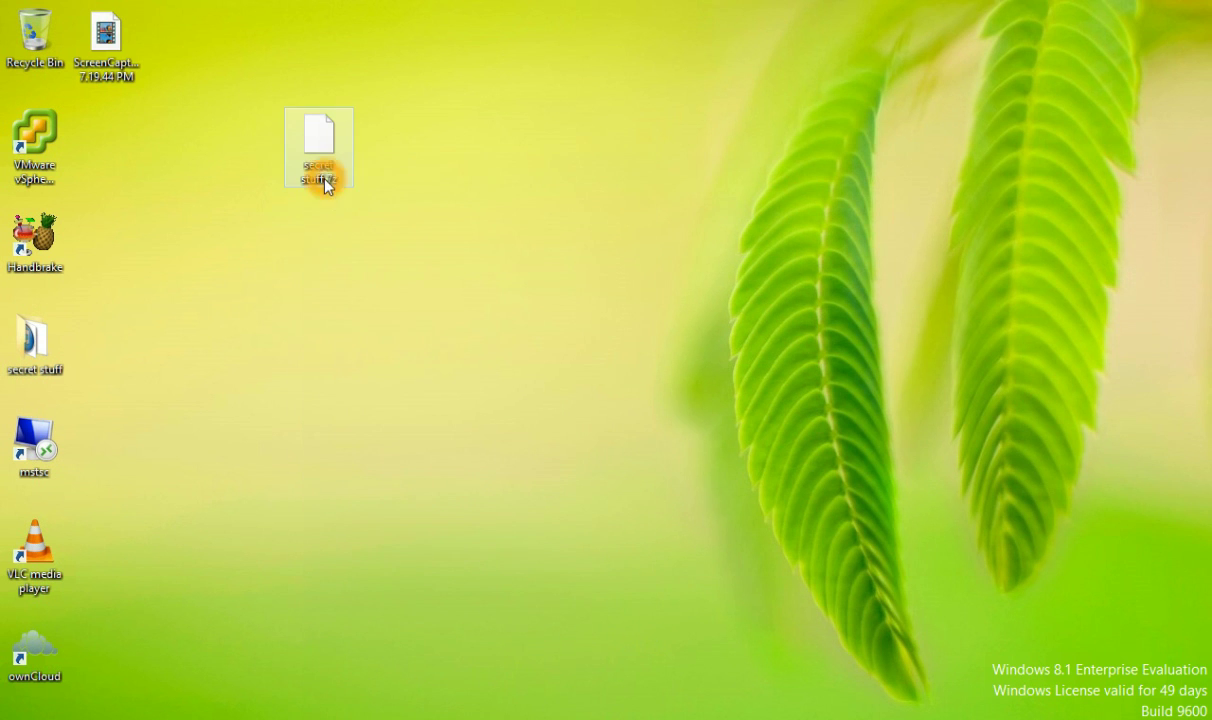
right_click(318, 178)
left_click(333, 179)
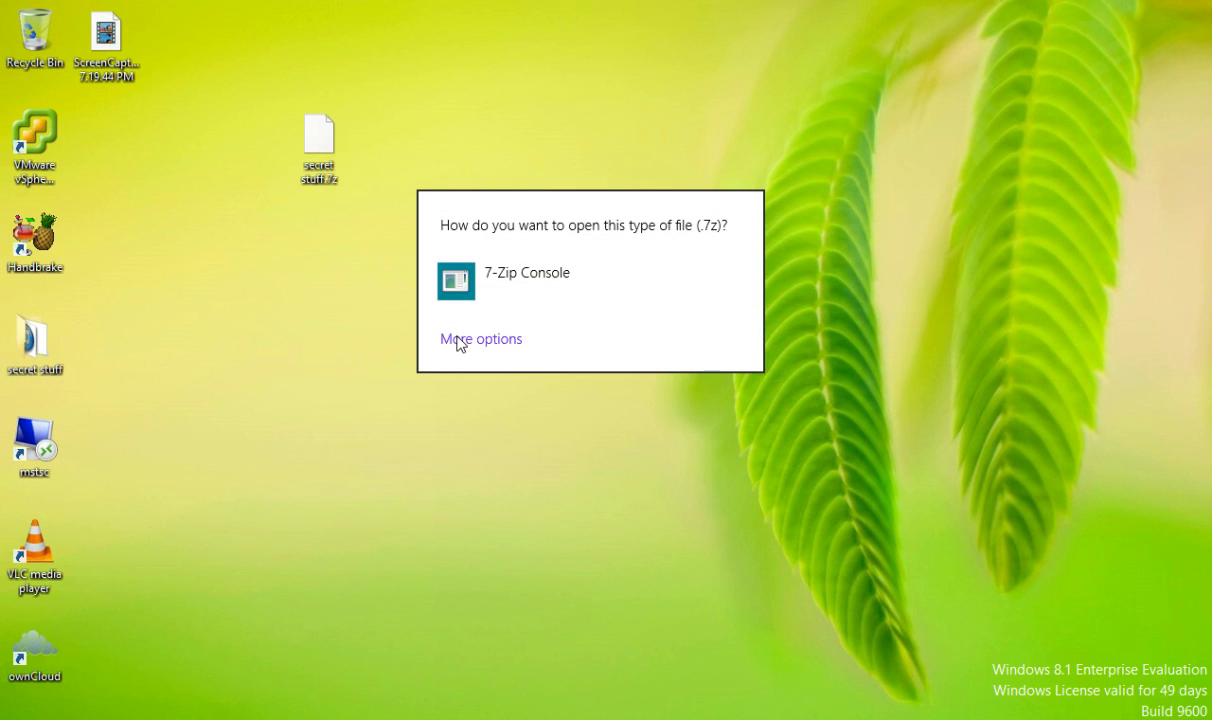
left_click(459, 337)
left_click_drag(757, 392, 765, 538)
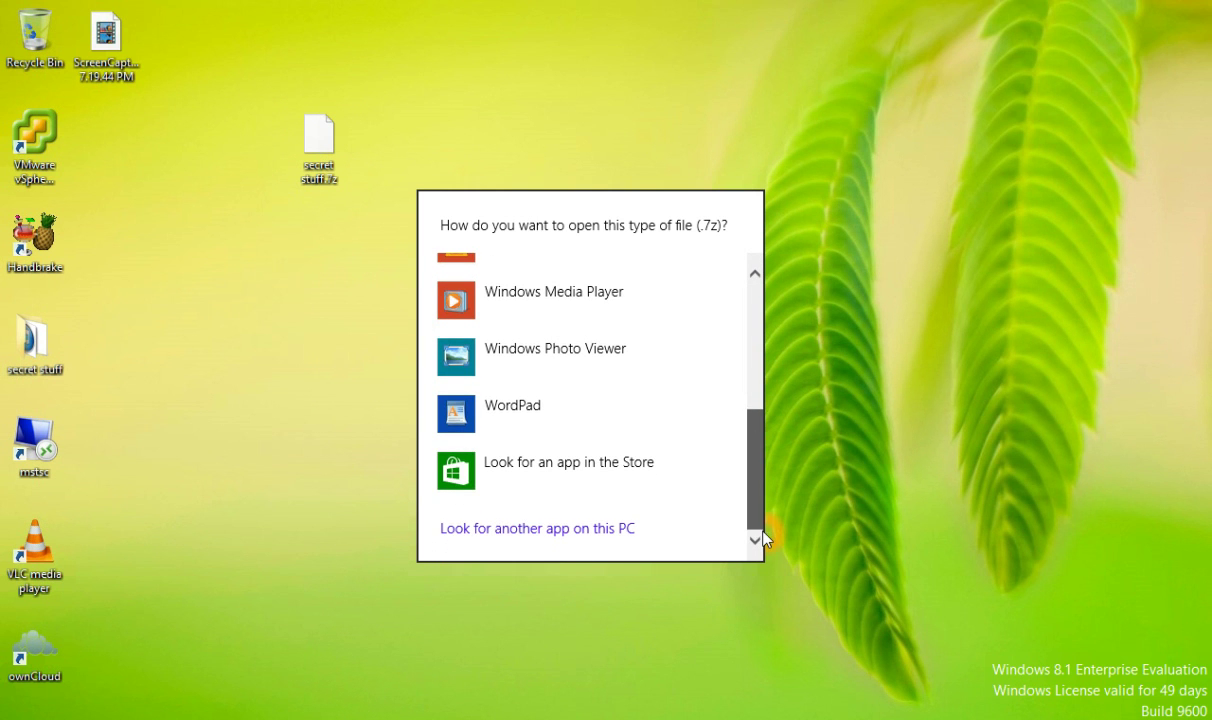
left_click(605, 530)
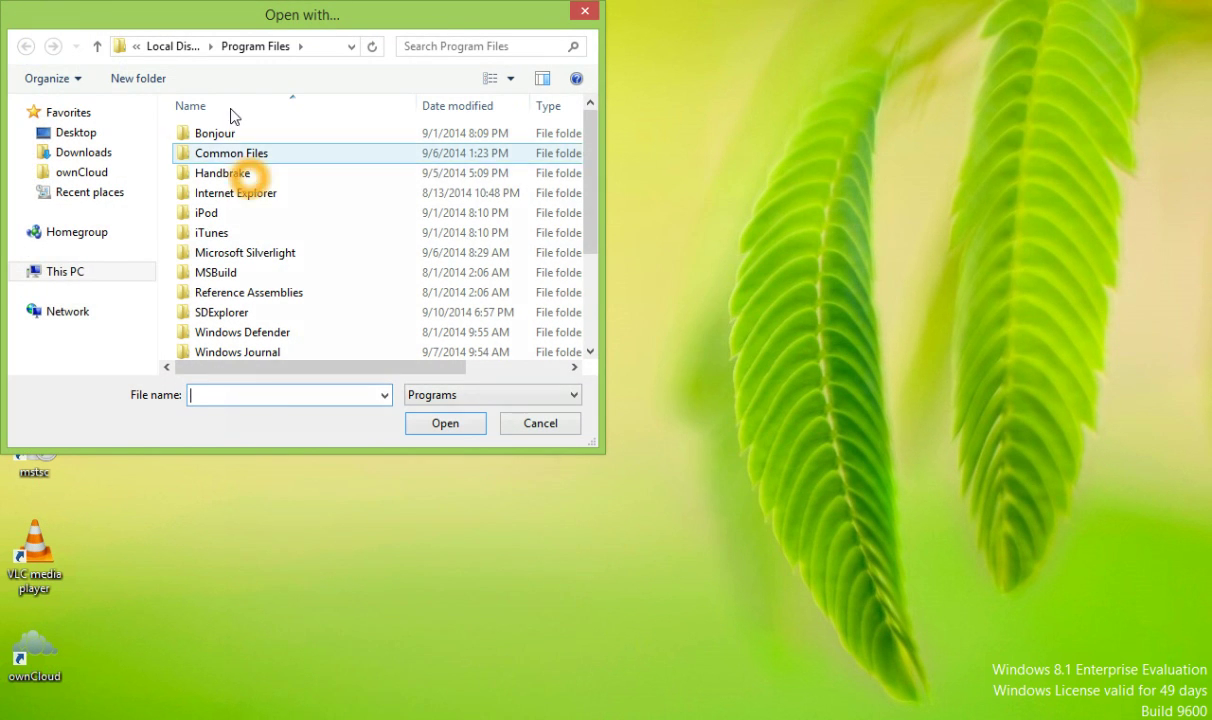
Select 7zFM in Program Files (x86)\7-Zip as the program to open the archive
left_click(172, 46)
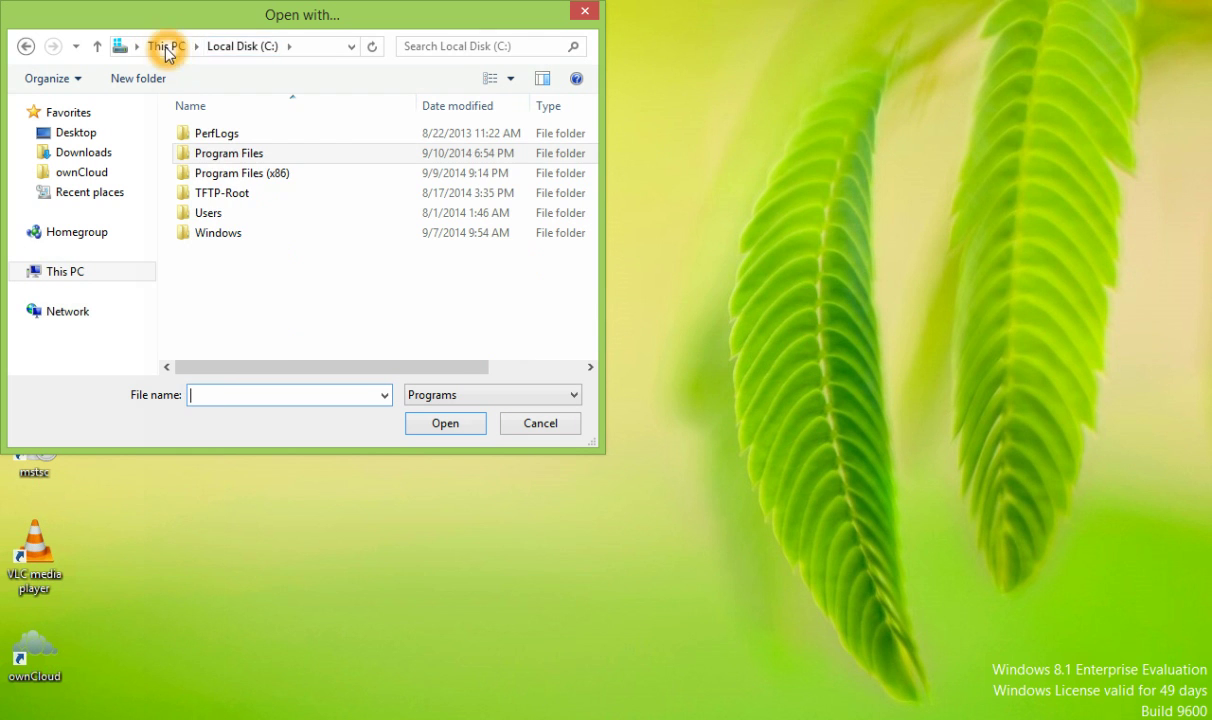
double_click(224, 175)
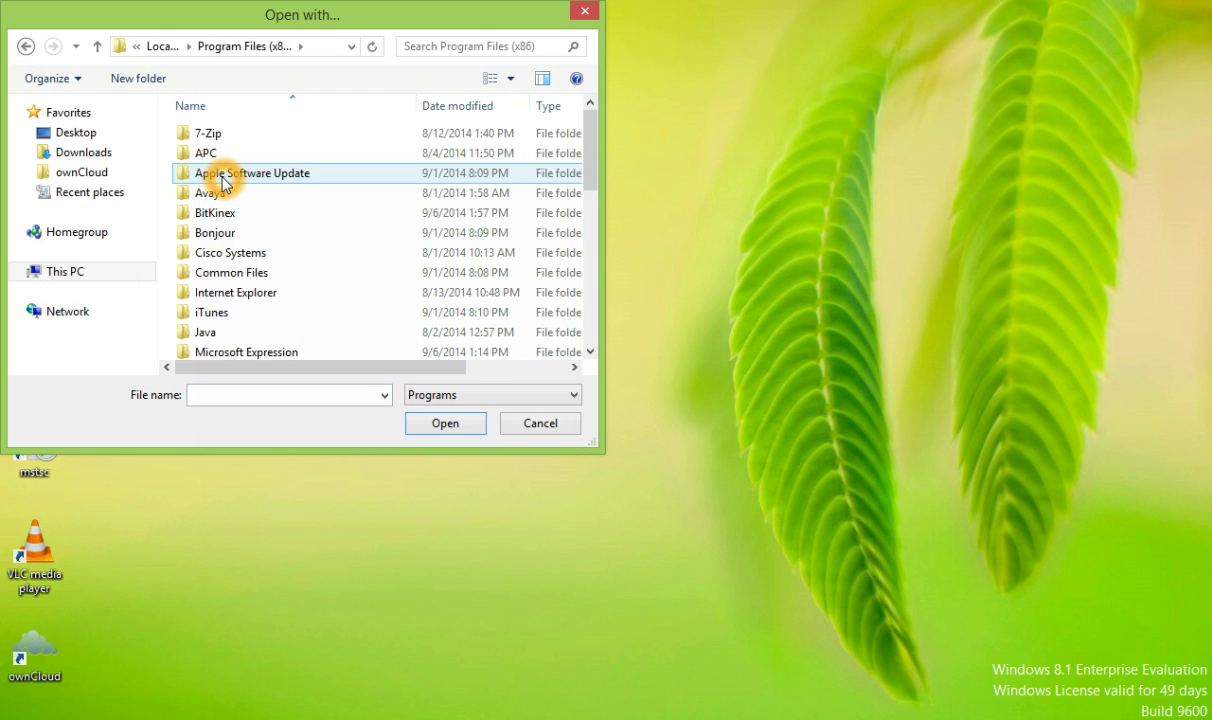
double_click(210, 133)
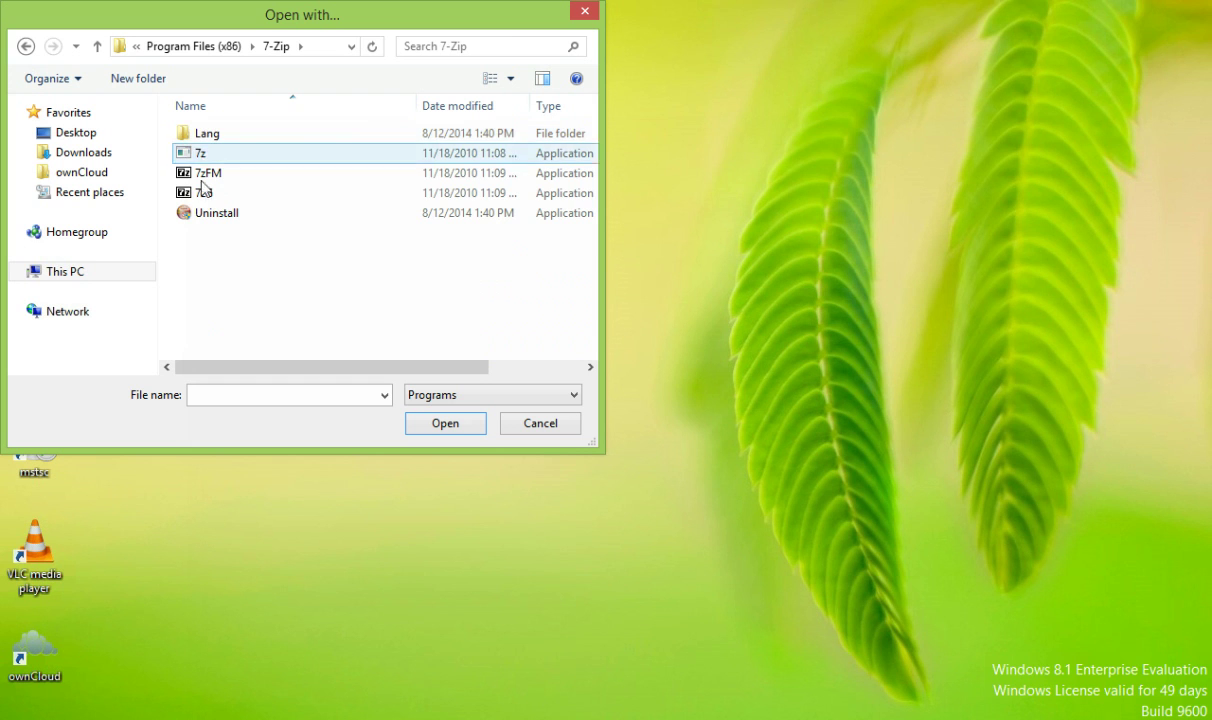
left_click(196, 193)
left_click(197, 175)
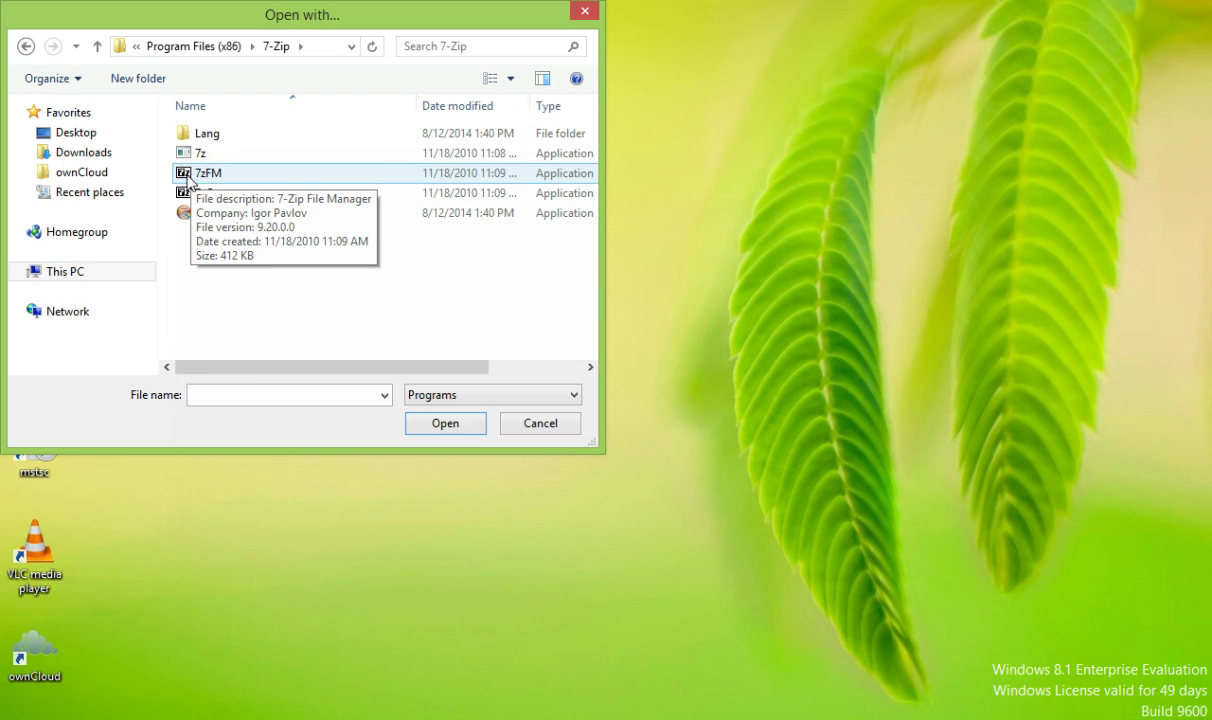
left_click(189, 178)
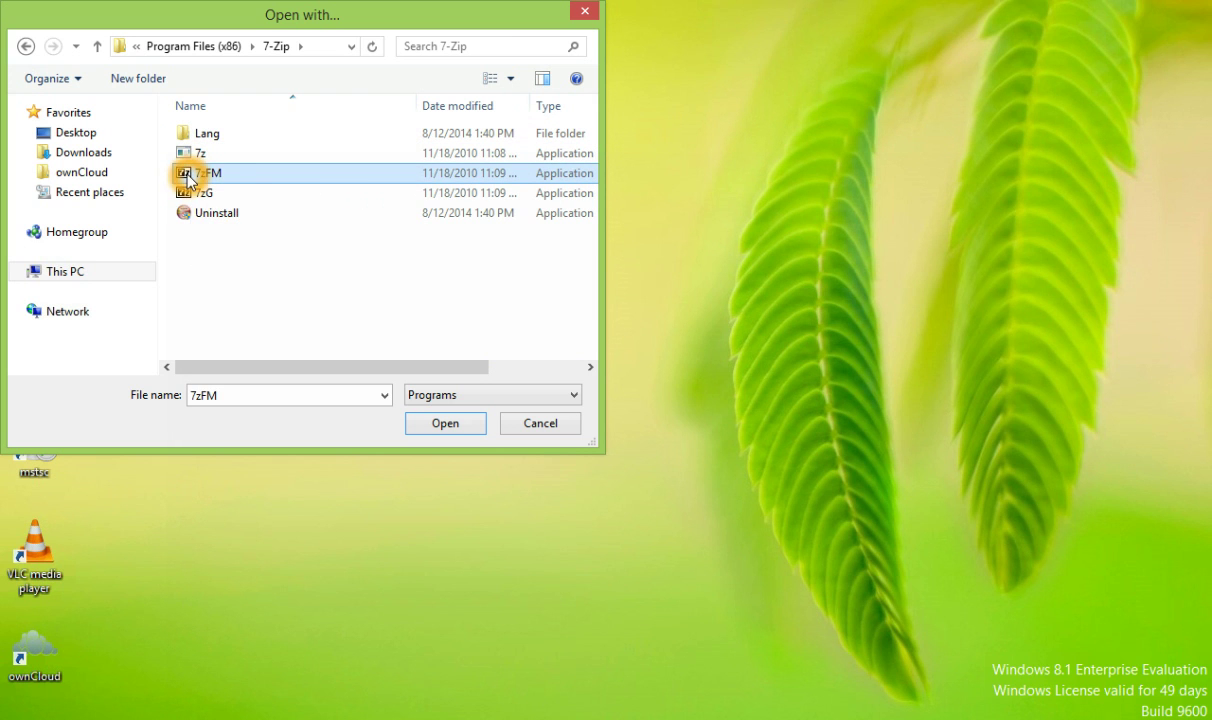
left_click(436, 425)
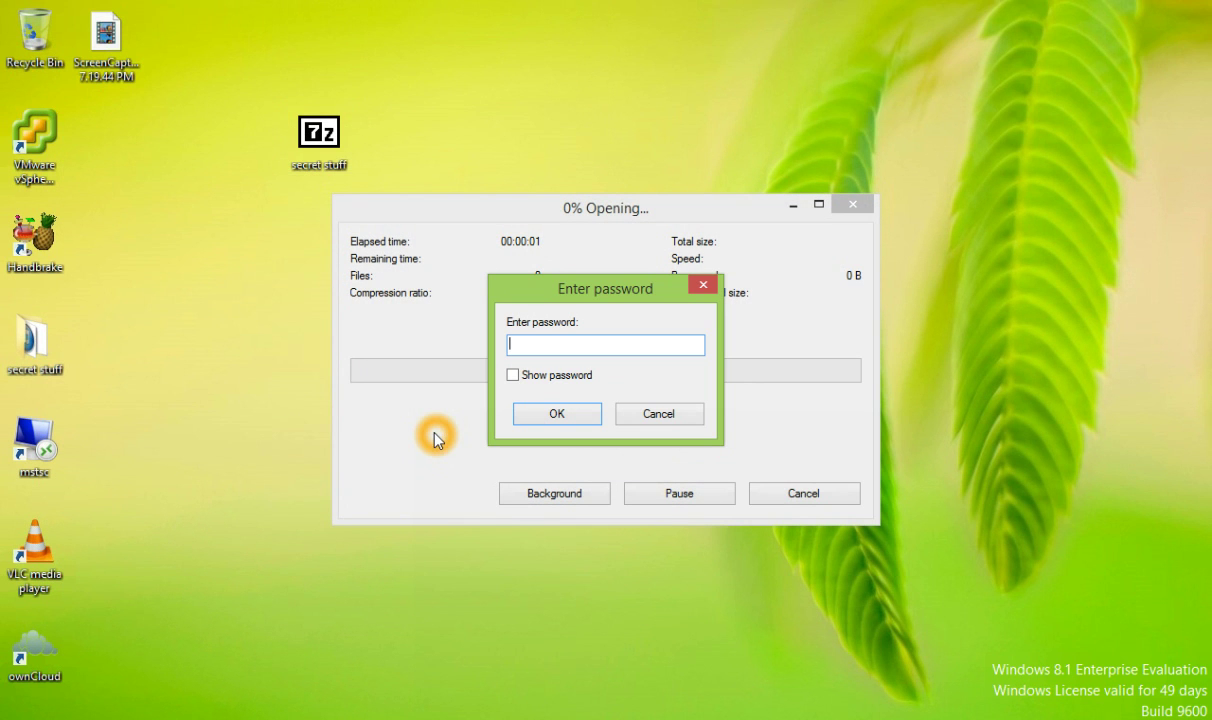
Submit the archive password, then drag Air Cooled Automatic Standby.pdf from secret stuff onto the desktop
left_click(548, 344)
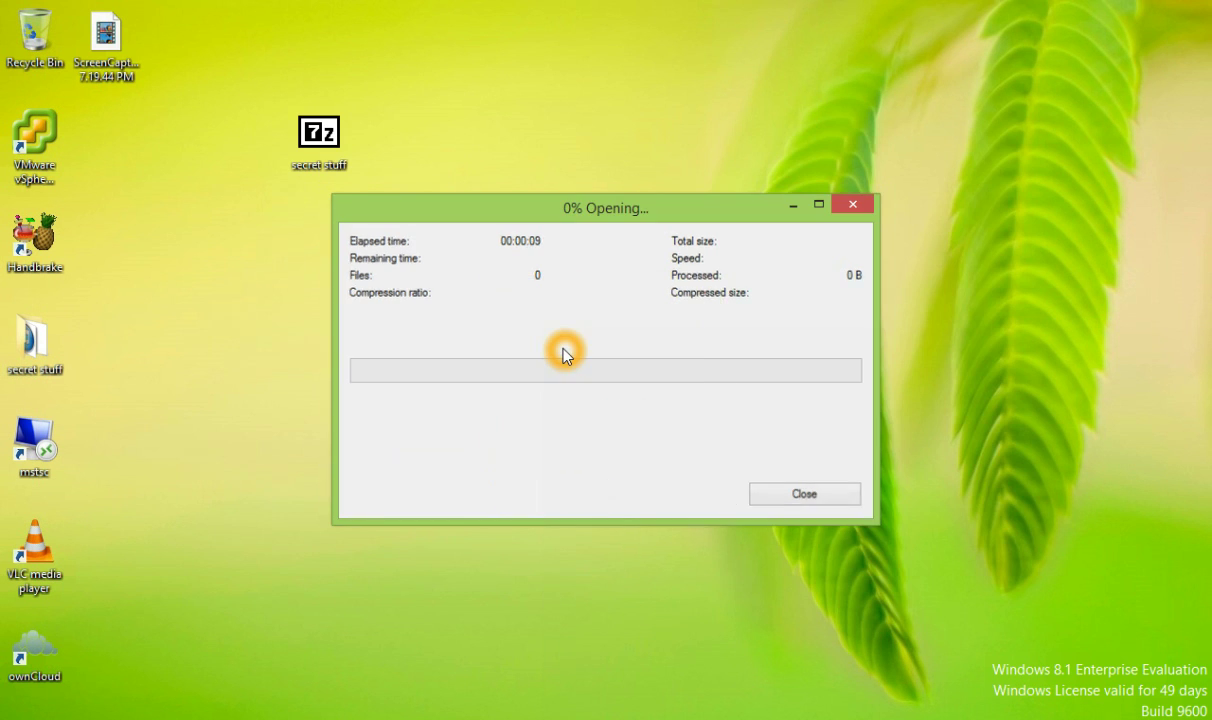
key("Return")
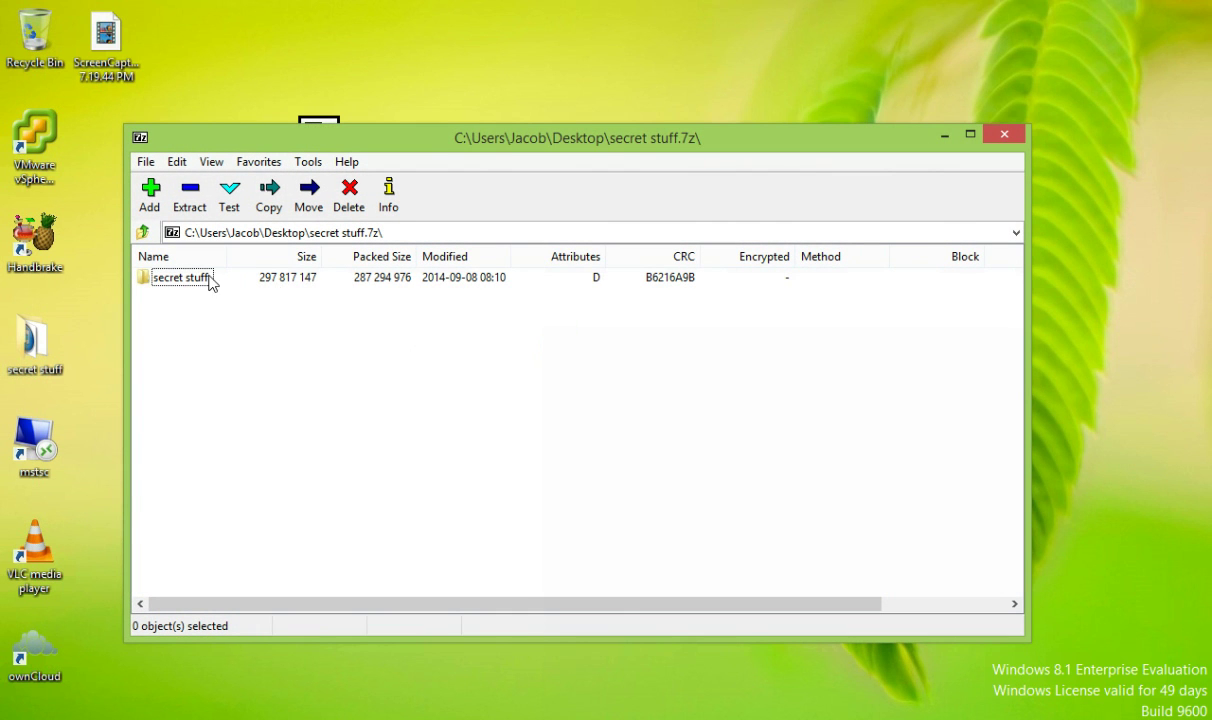
double_click(209, 280)
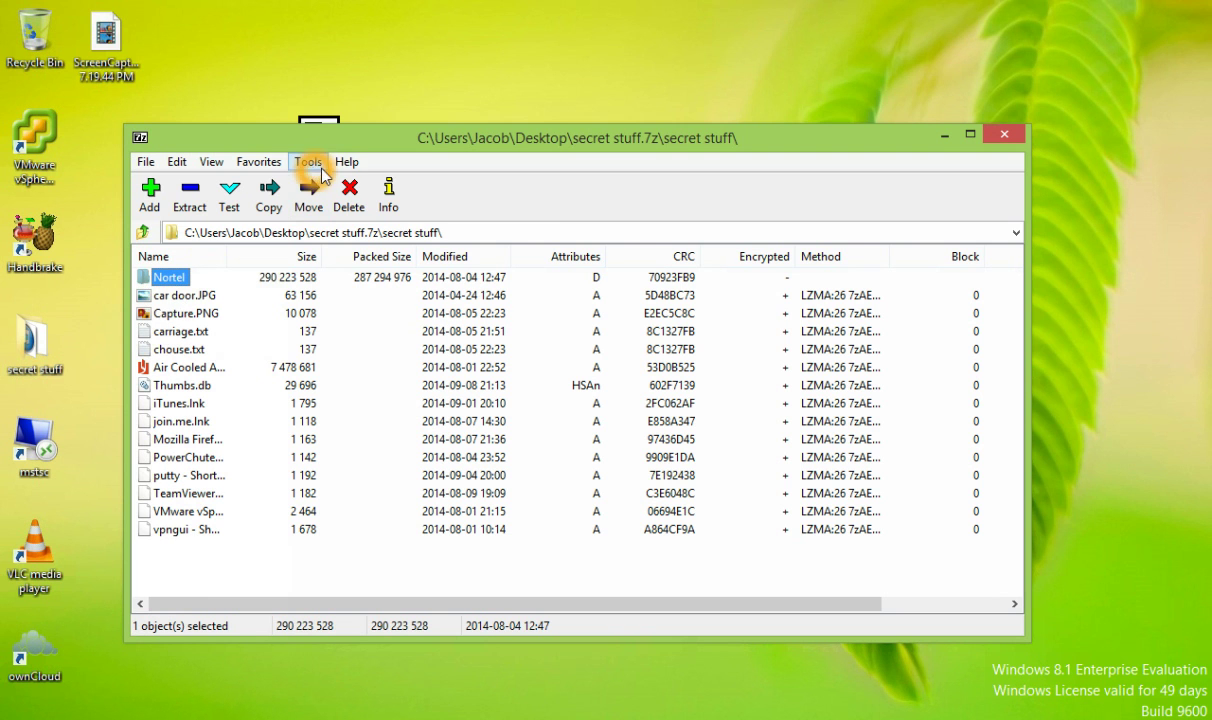
left_click_drag(330, 137, 721, 141)
left_click(571, 372)
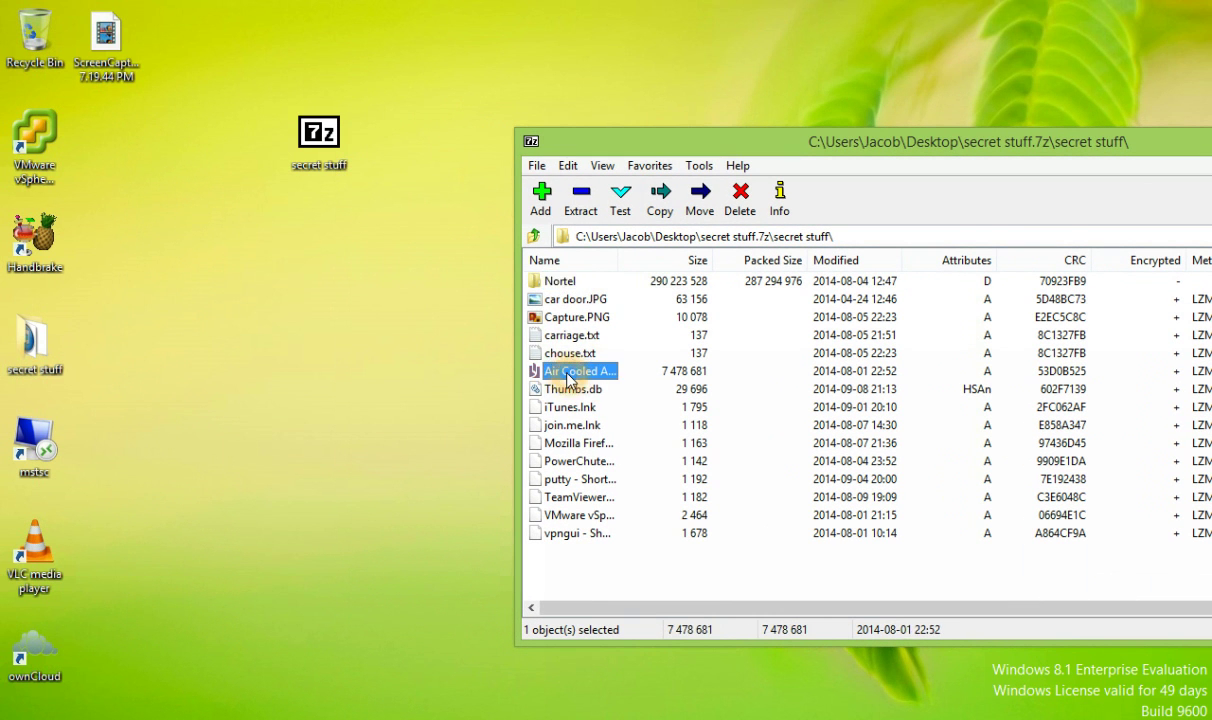
left_click_drag(567, 377, 381, 346)
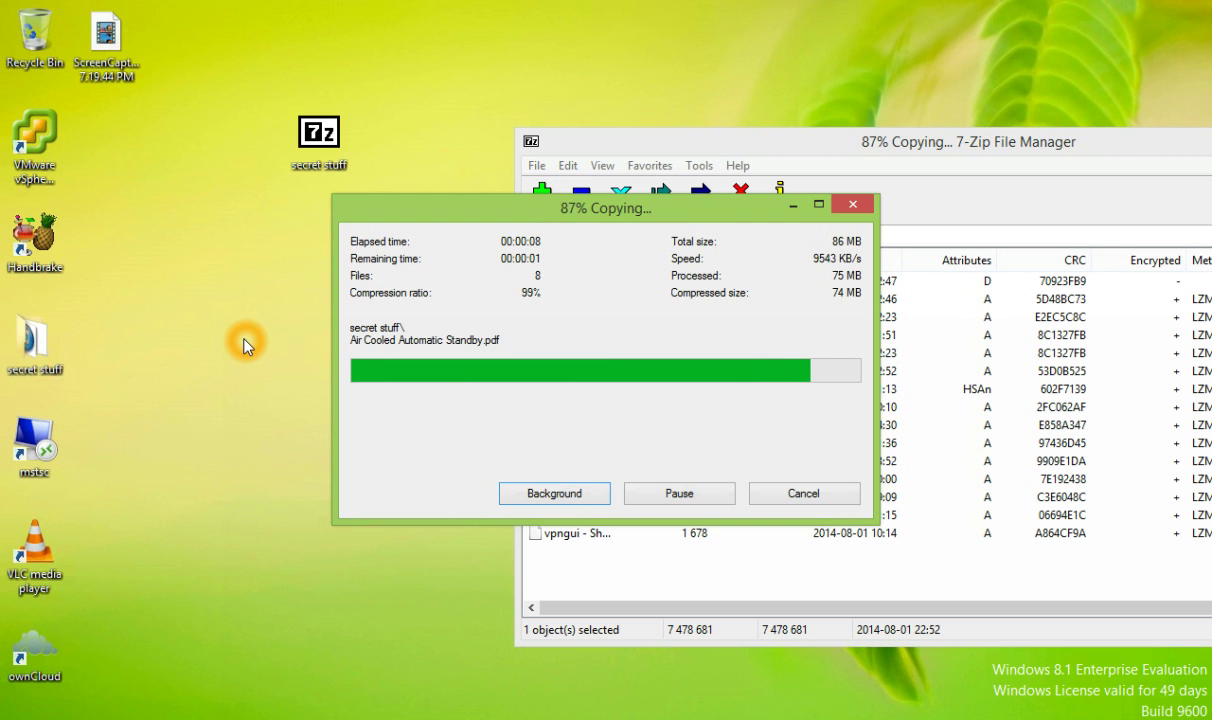
Open the extracted PDF in Windows Reader, return to the desktop, and close 7-Zip
double_click(389, 281)
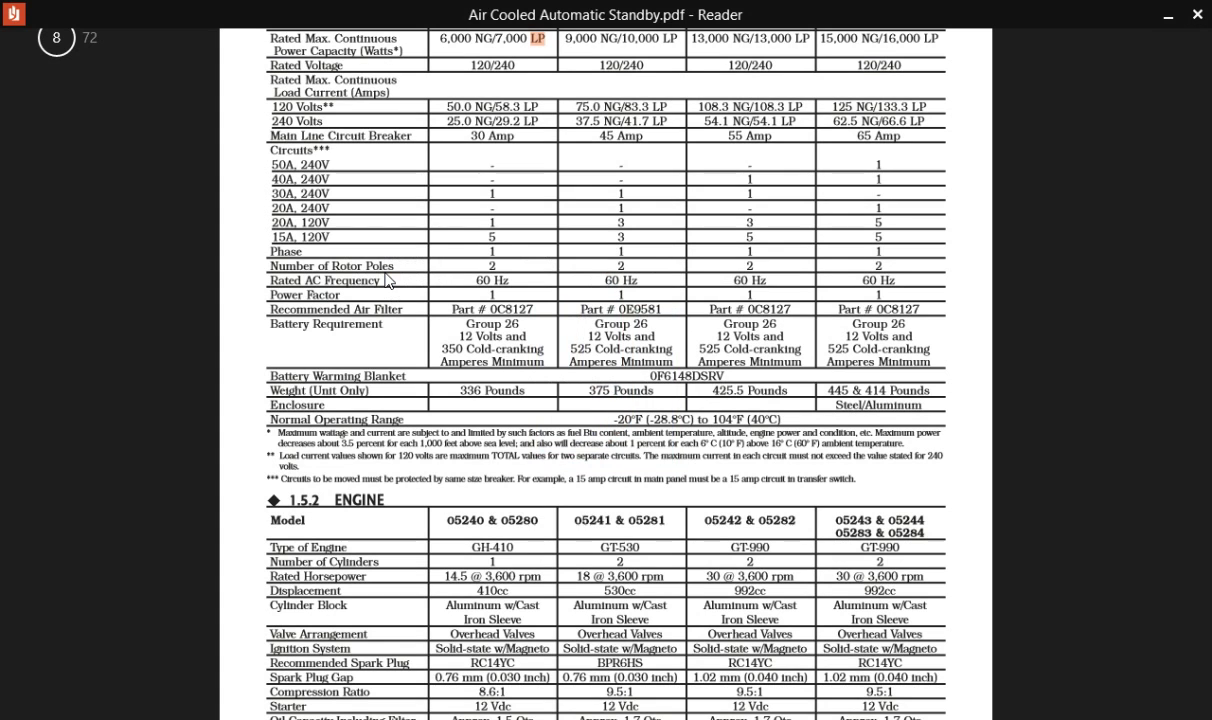
key("super")
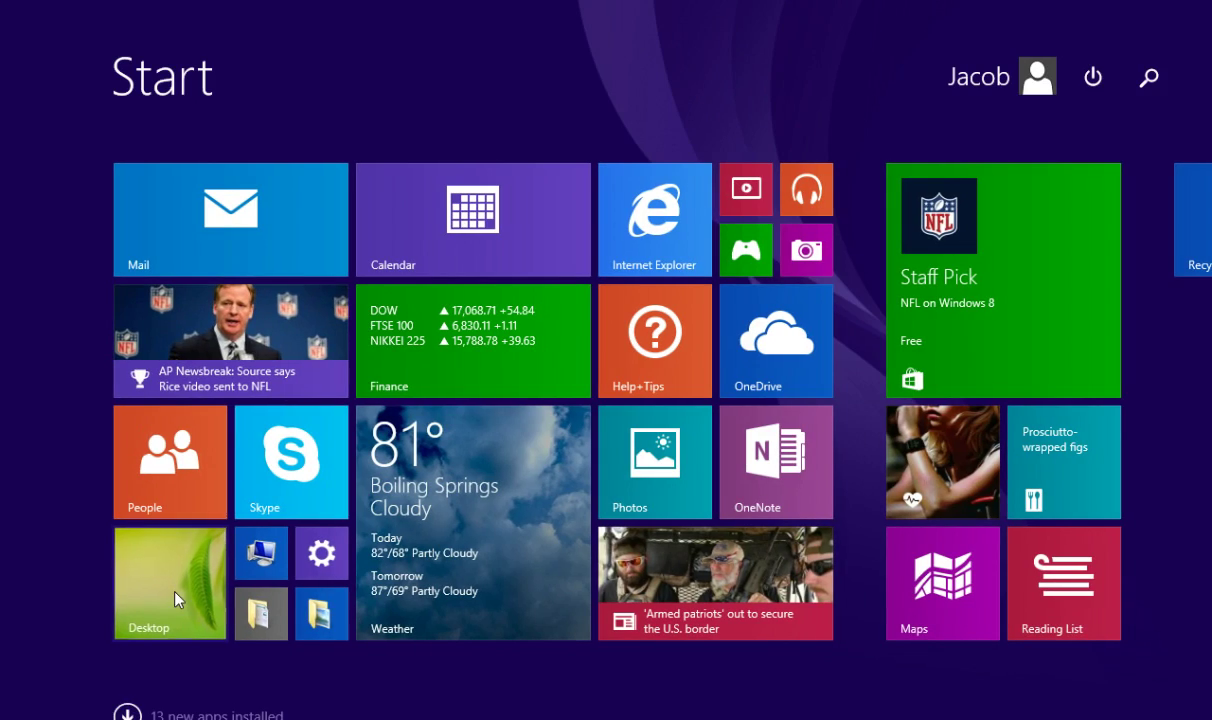
left_click(172, 590)
left_click_drag(975, 141, 735, 138)
left_click(1149, 136)
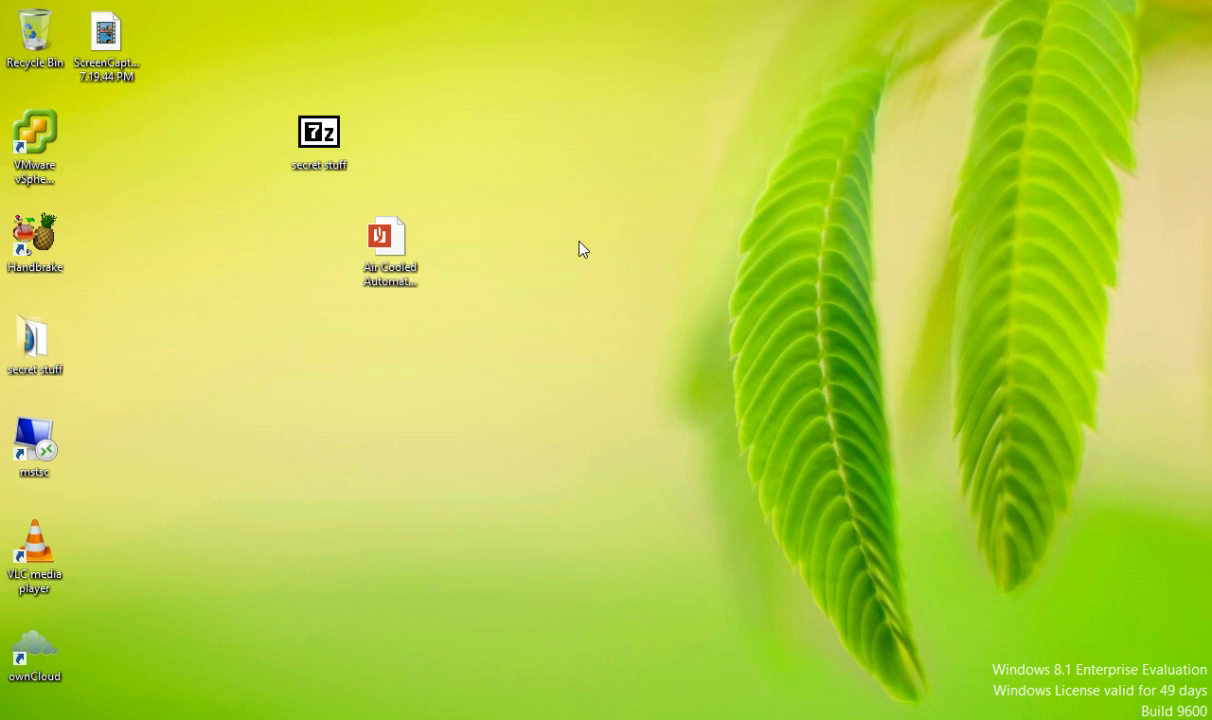
Open secret stuff.7z with its password and check the secret stuff folder's properties (297 817 147 bytes, 287 294 976 packed)
right_click(311, 142)
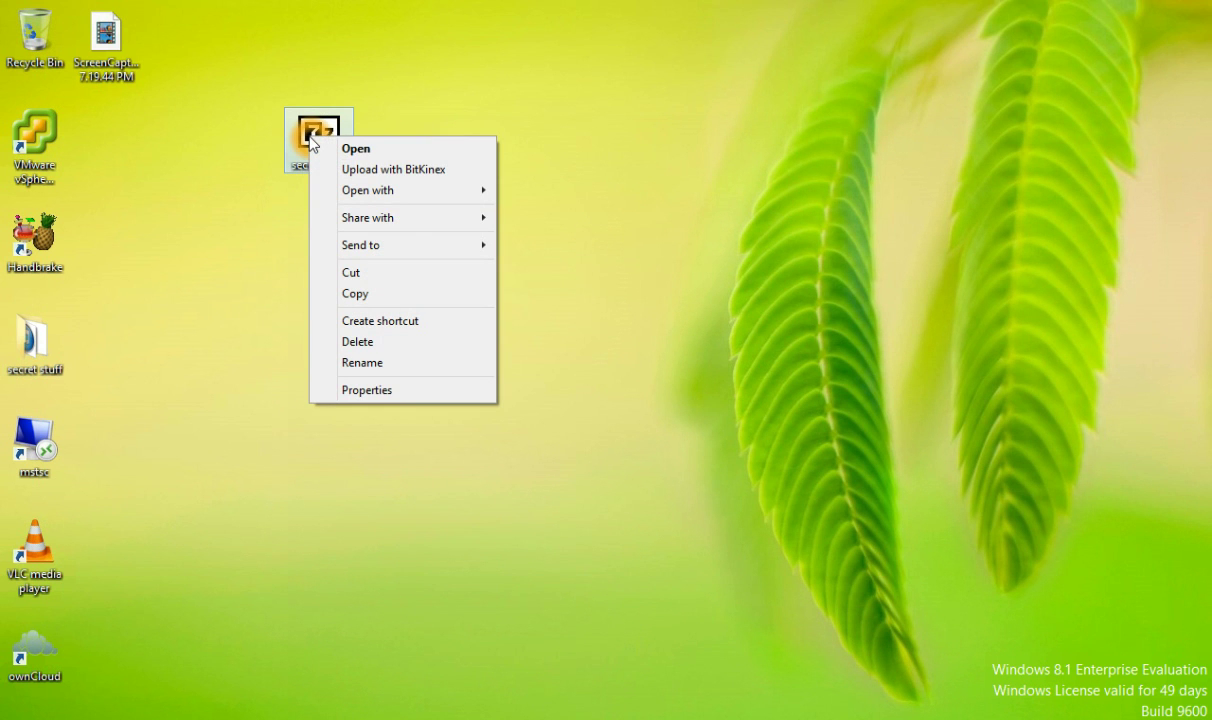
left_click(352, 149)
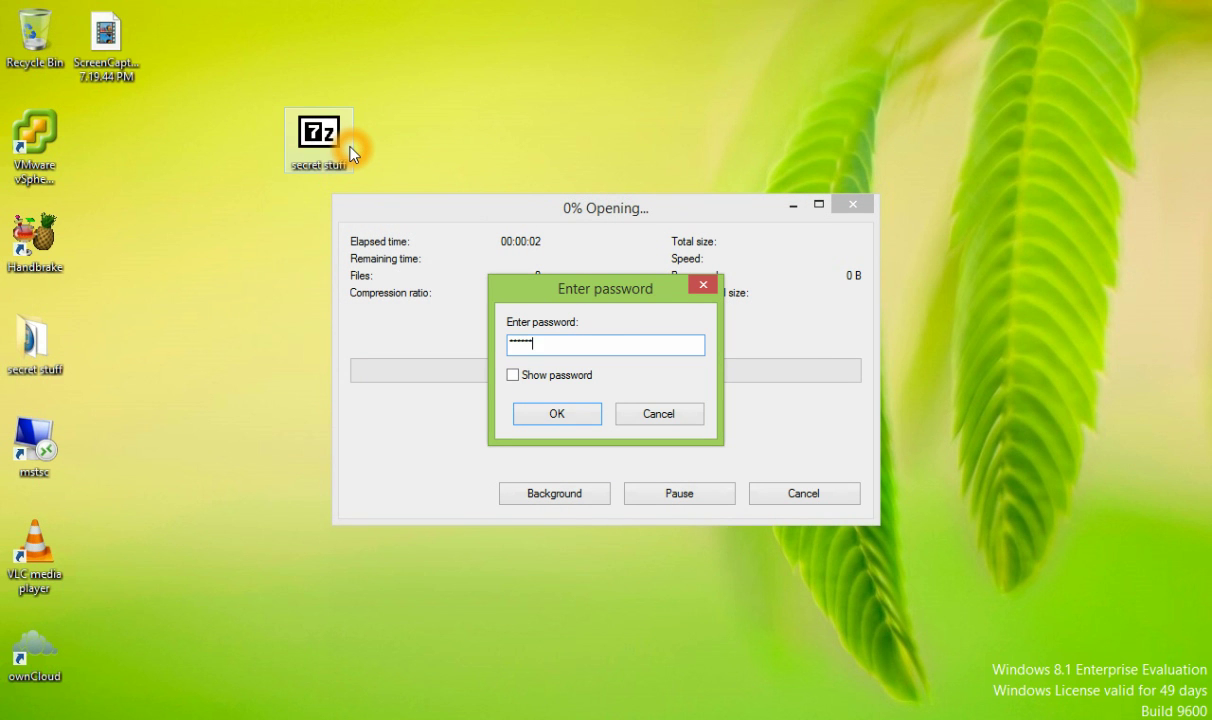
key("Return")
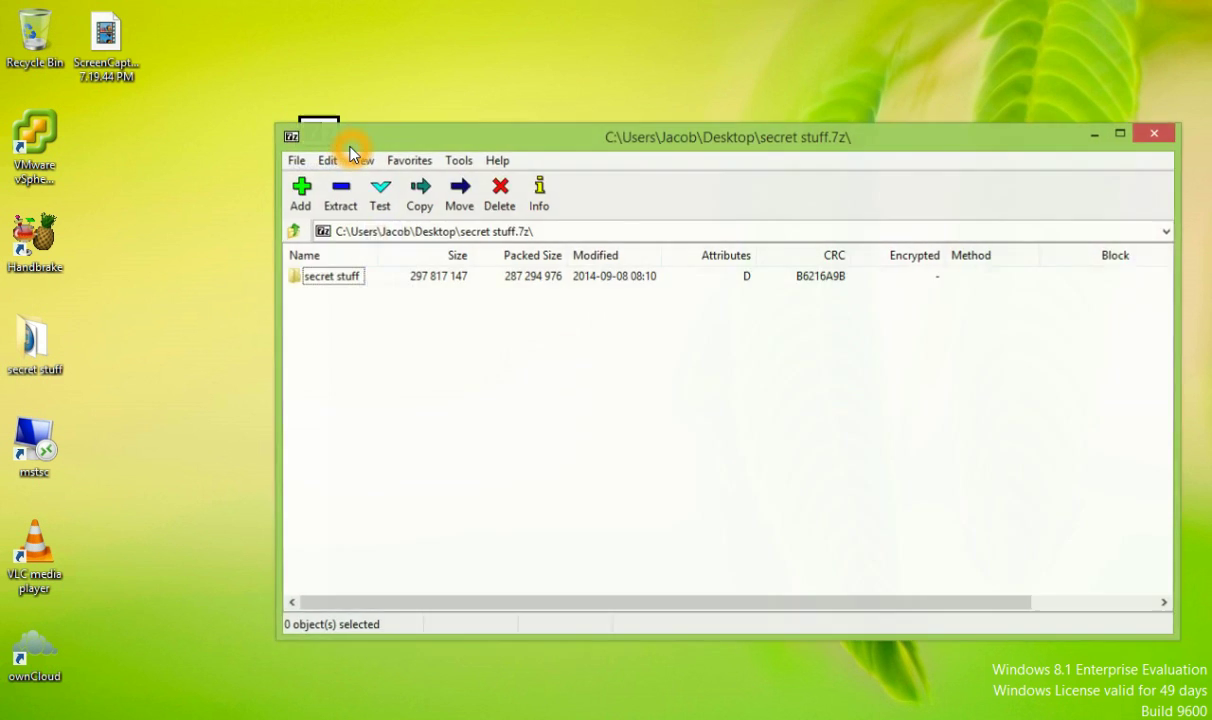
right_click(327, 285)
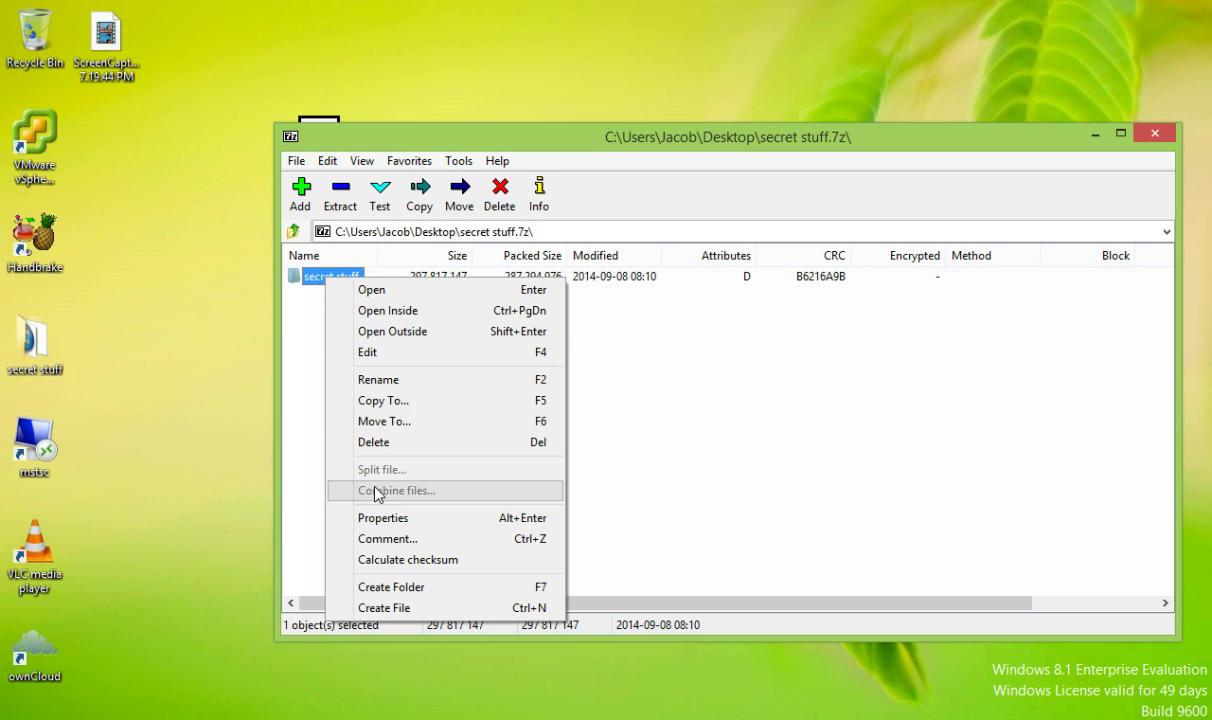
left_click(335, 518)
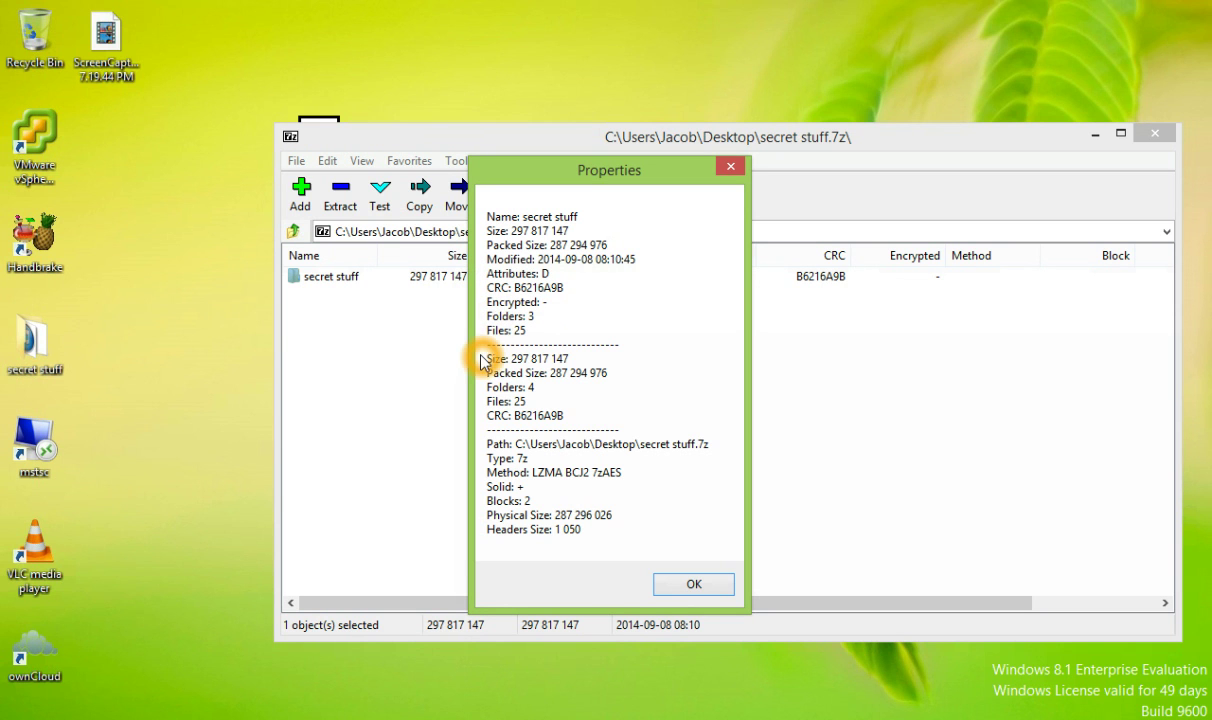
left_click(688, 582)
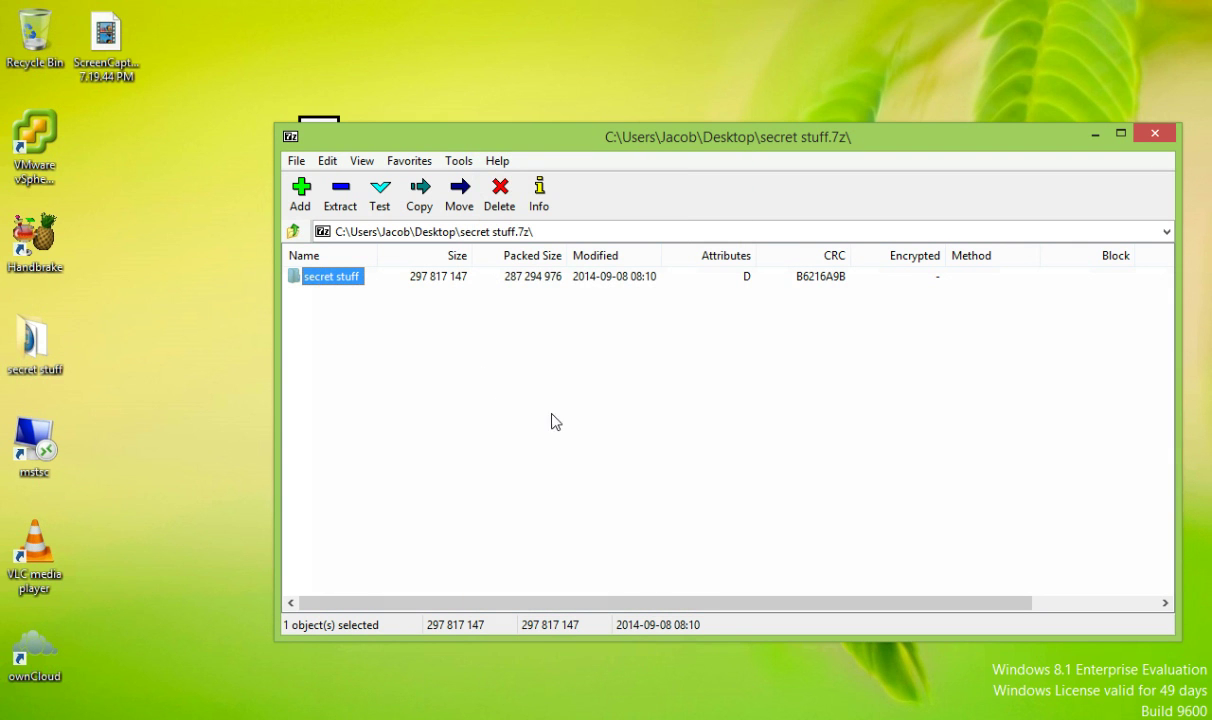
Close 7-Zip, delete the secret stuff archive and extracted PDF from the desktop, and close Reader
left_click(1153, 136)
left_click_drag(512, 277, 299, 81)
key("Delete")
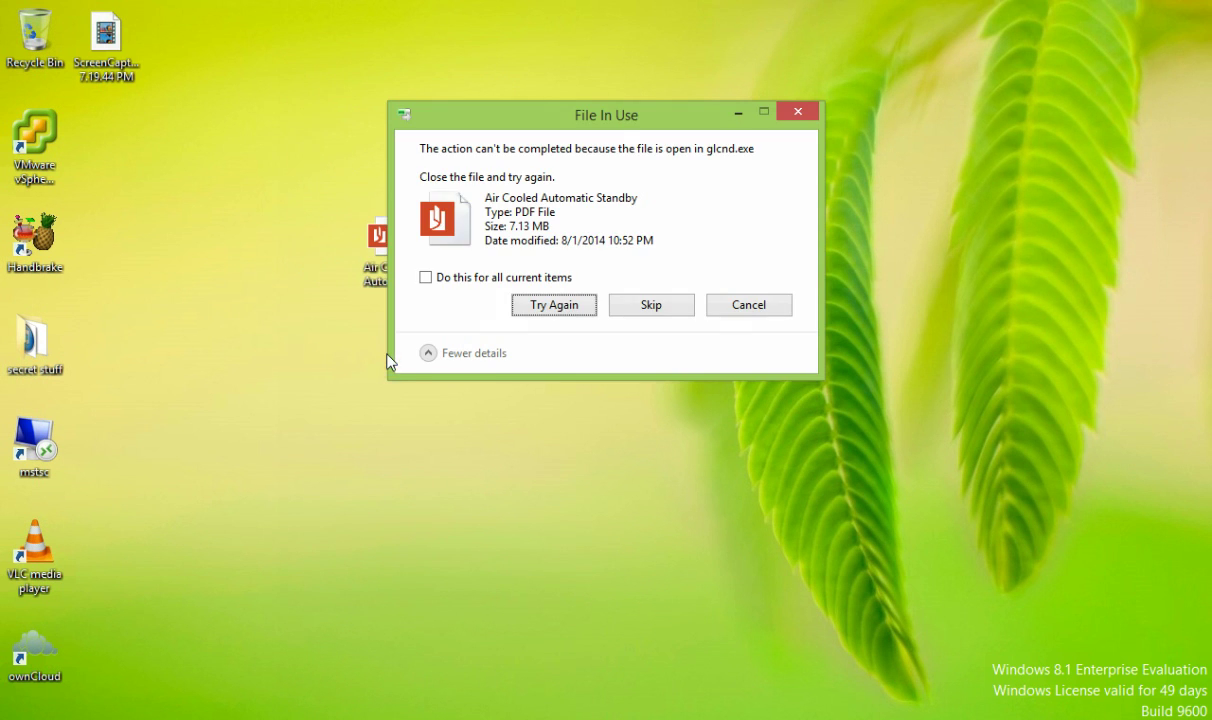
right_click(312, 716)
left_click(312, 690)
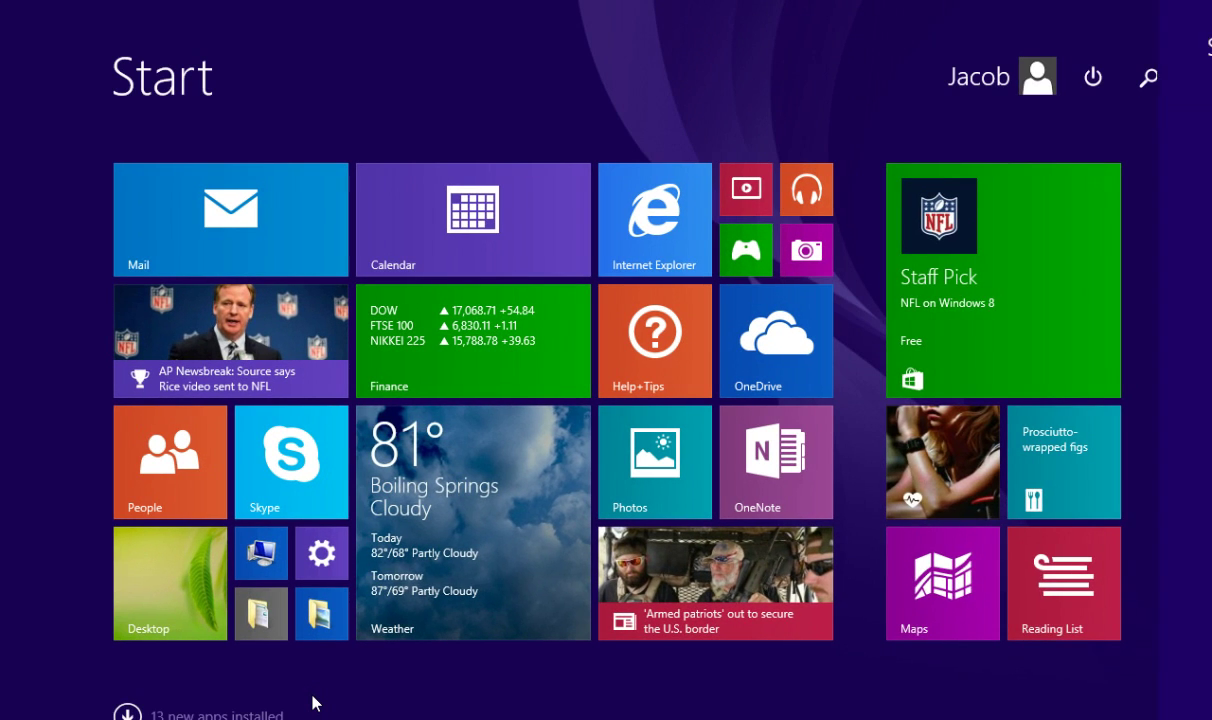
Relaunch 7-Zip and open Add to Archive for secret stuff, then cancel it
type("7-Zip File Manager")
key("Return")
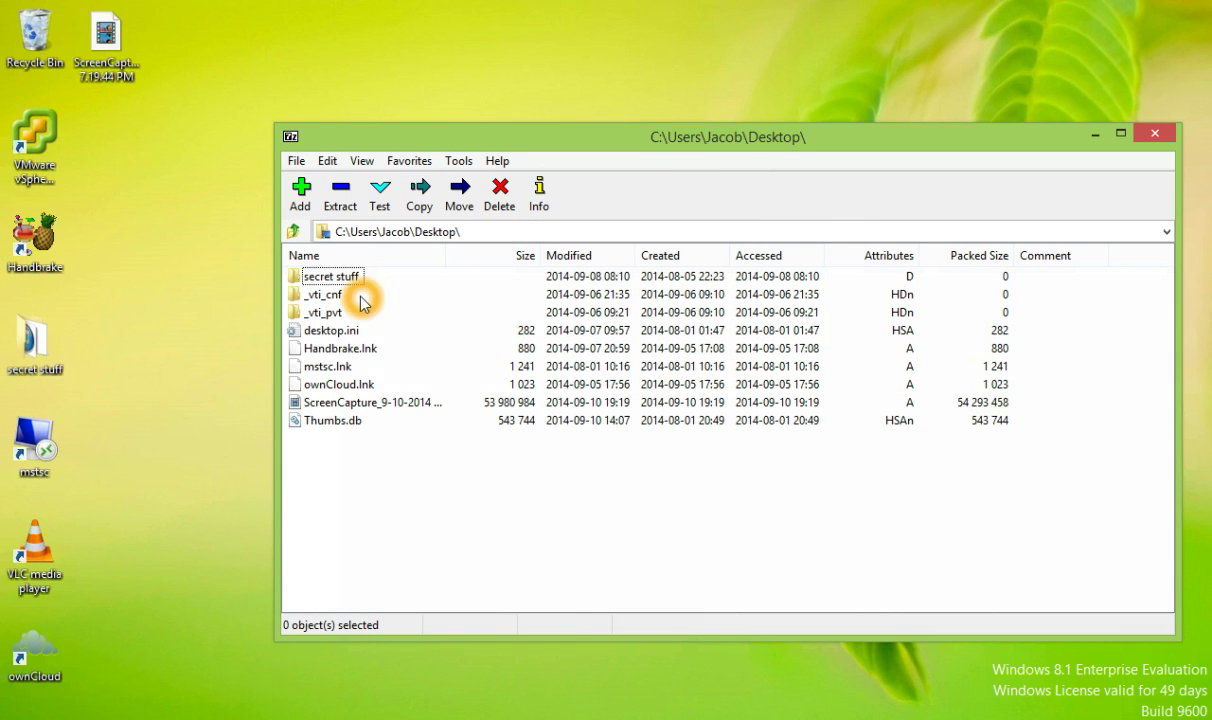
right_click(336, 279)
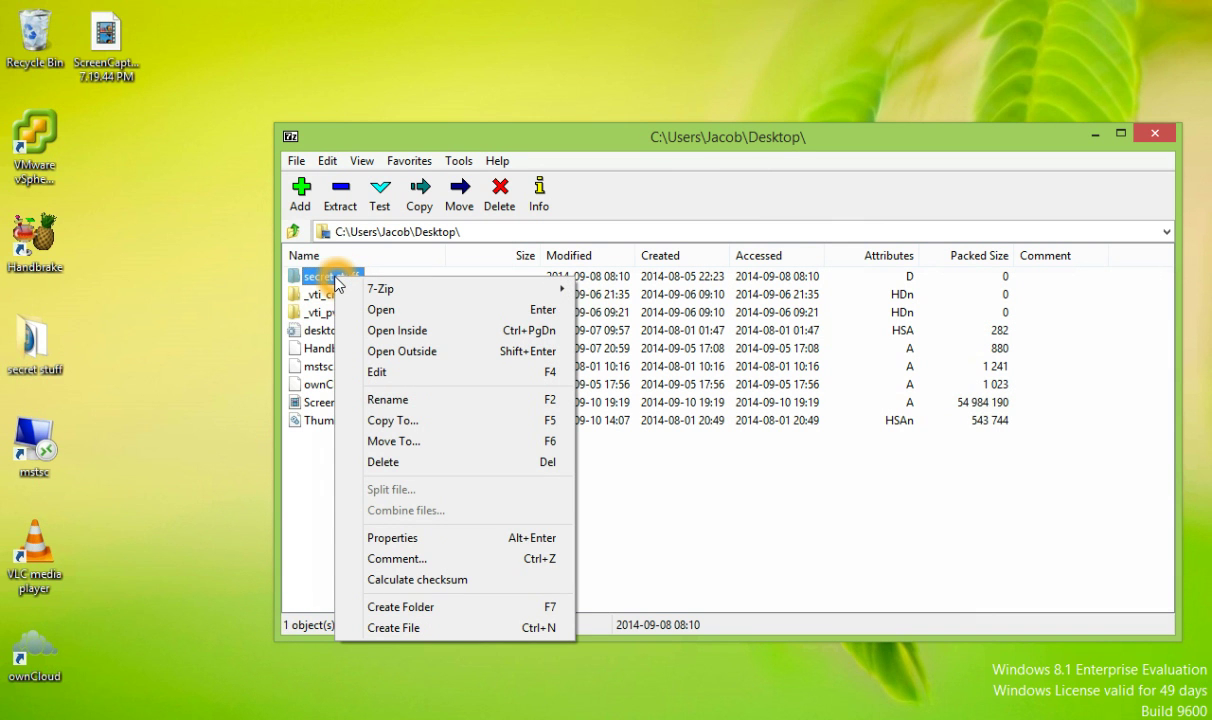
mouse_move(369, 293)
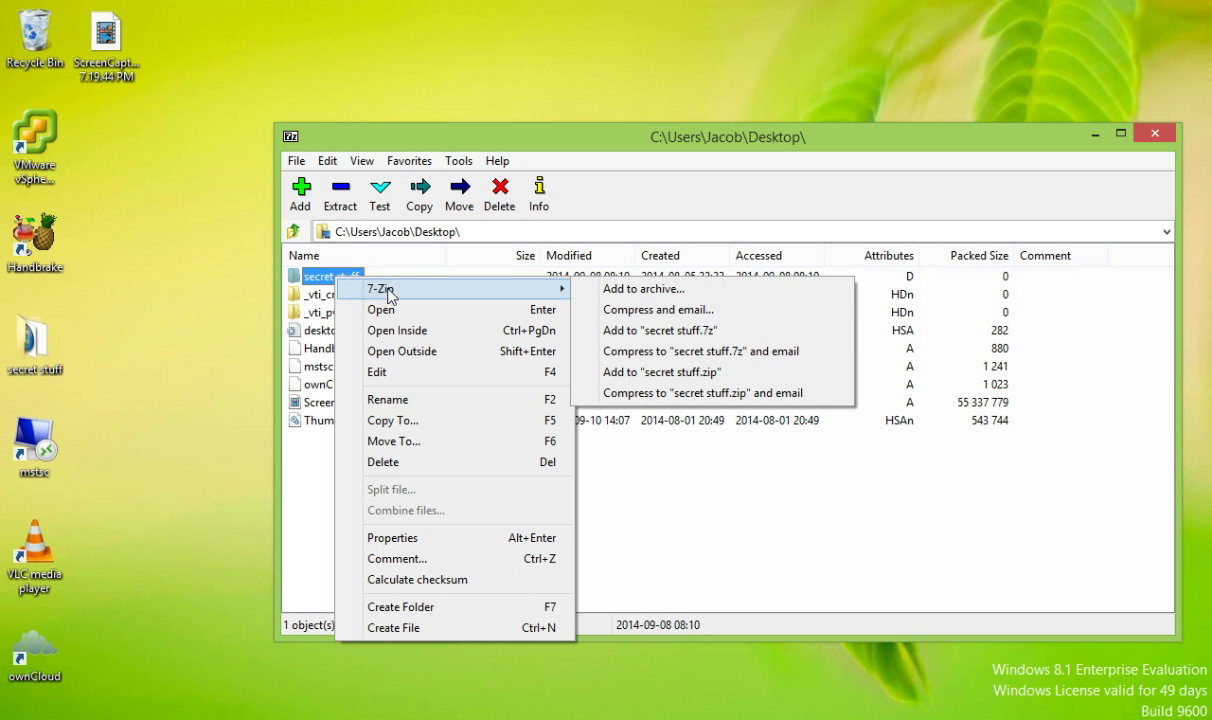
left_click(610, 290)
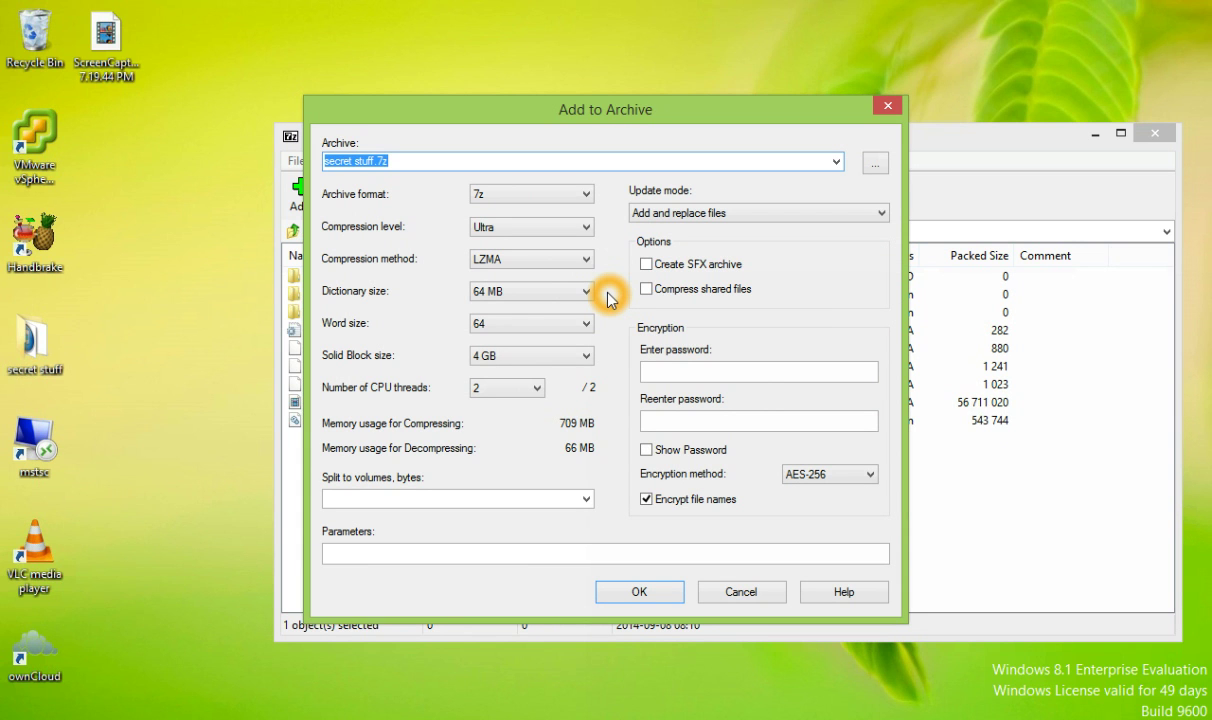
left_click(740, 592)
Open the compress-and-email dialog for secret stuff, cancel it, and close 7-Zip with Alt+F4
right_click(318, 278)
right_click(318, 278)
mouse_move(350, 285)
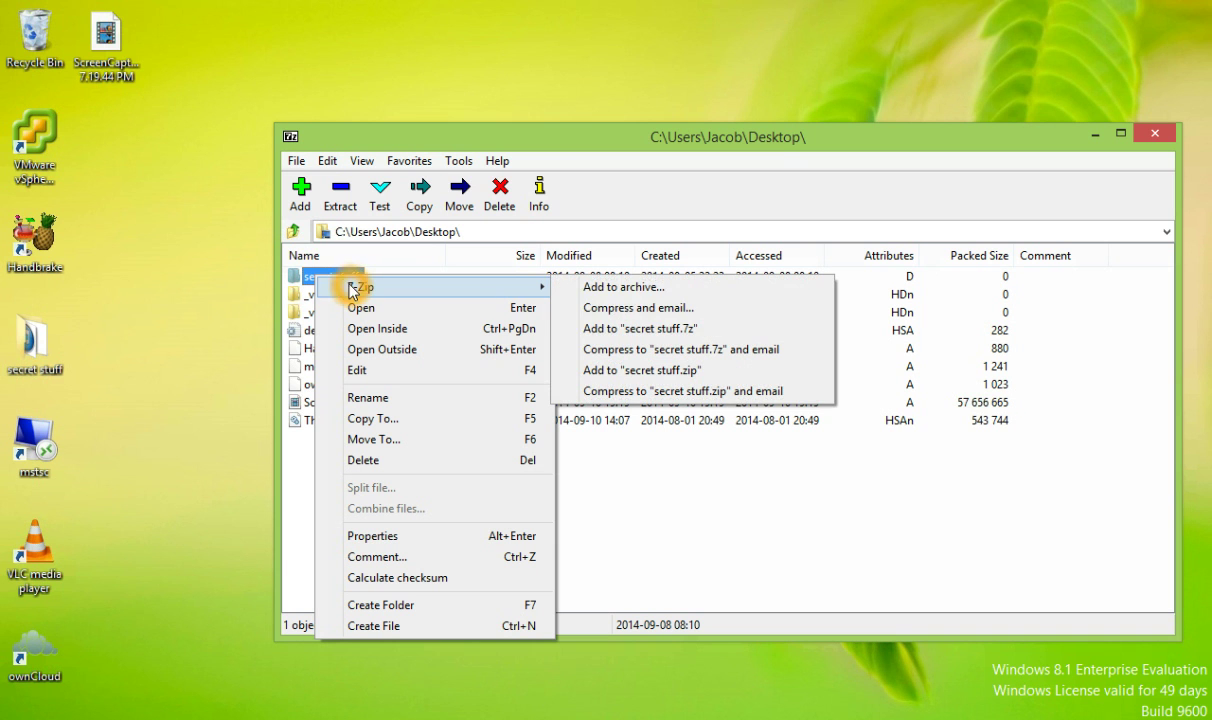
left_click(598, 312)
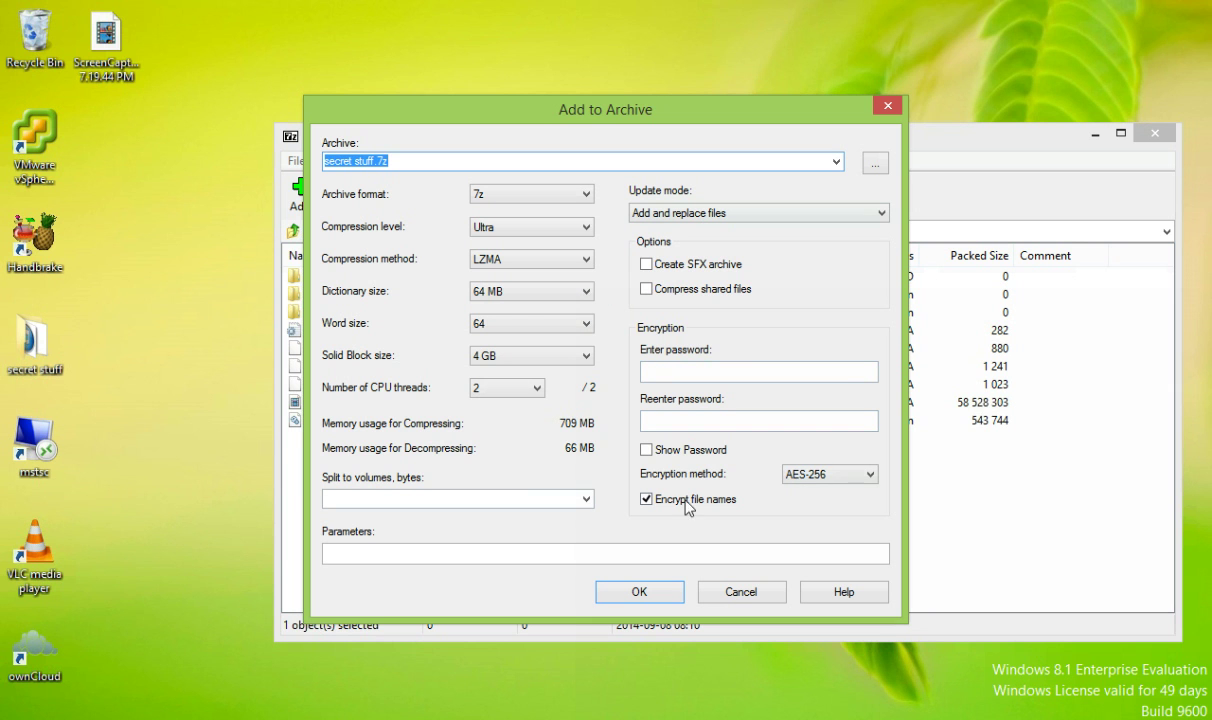
left_click(755, 596)
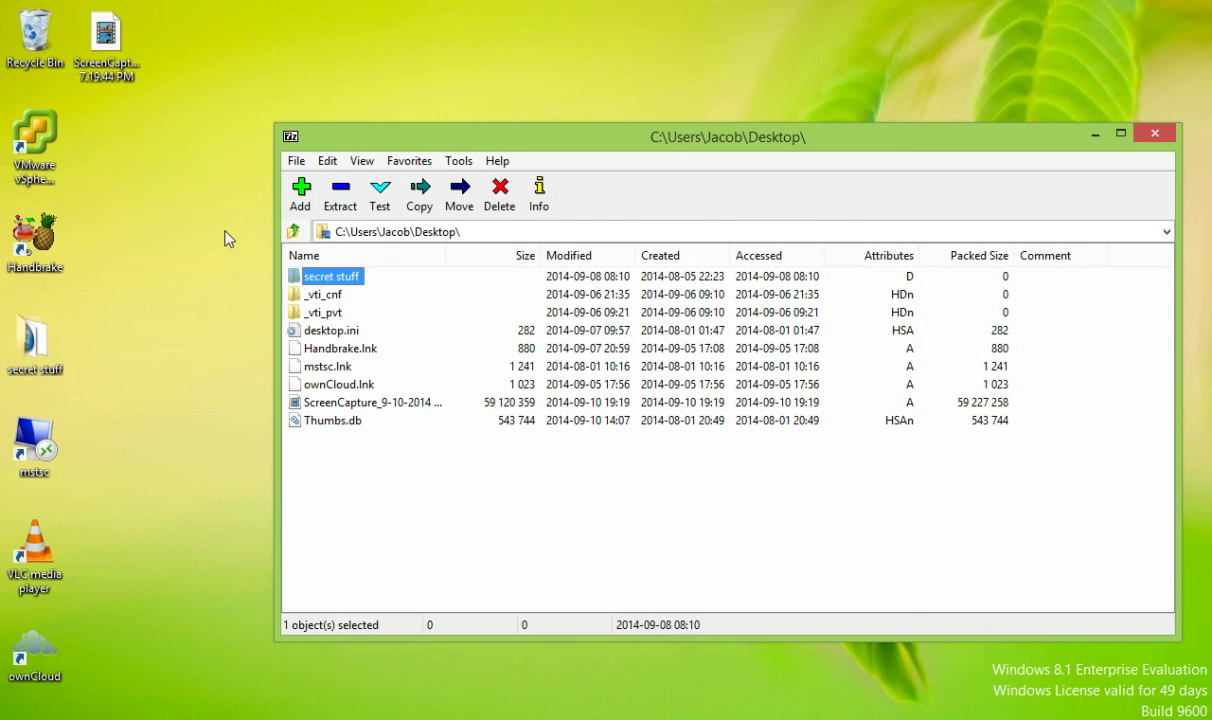
key("alt+F4")
Check which programs can open the ScreenCapture file via Open with > Choose default program
left_click(103, 58)
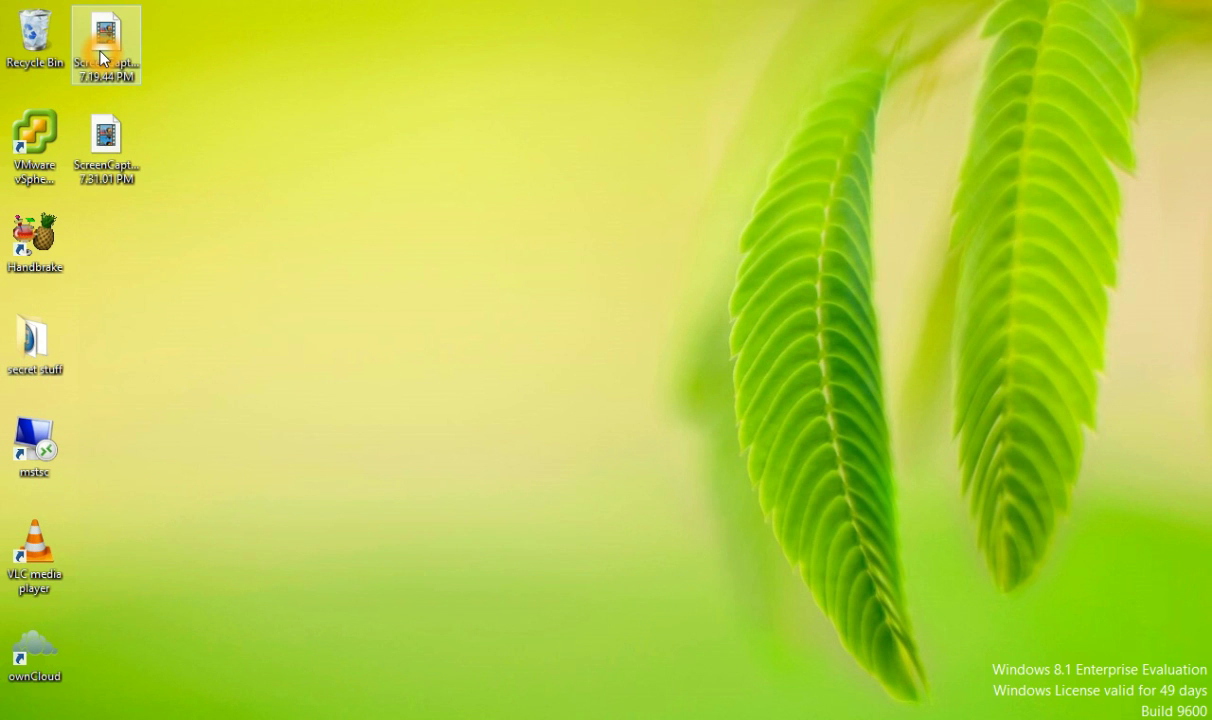
right_click(102, 58)
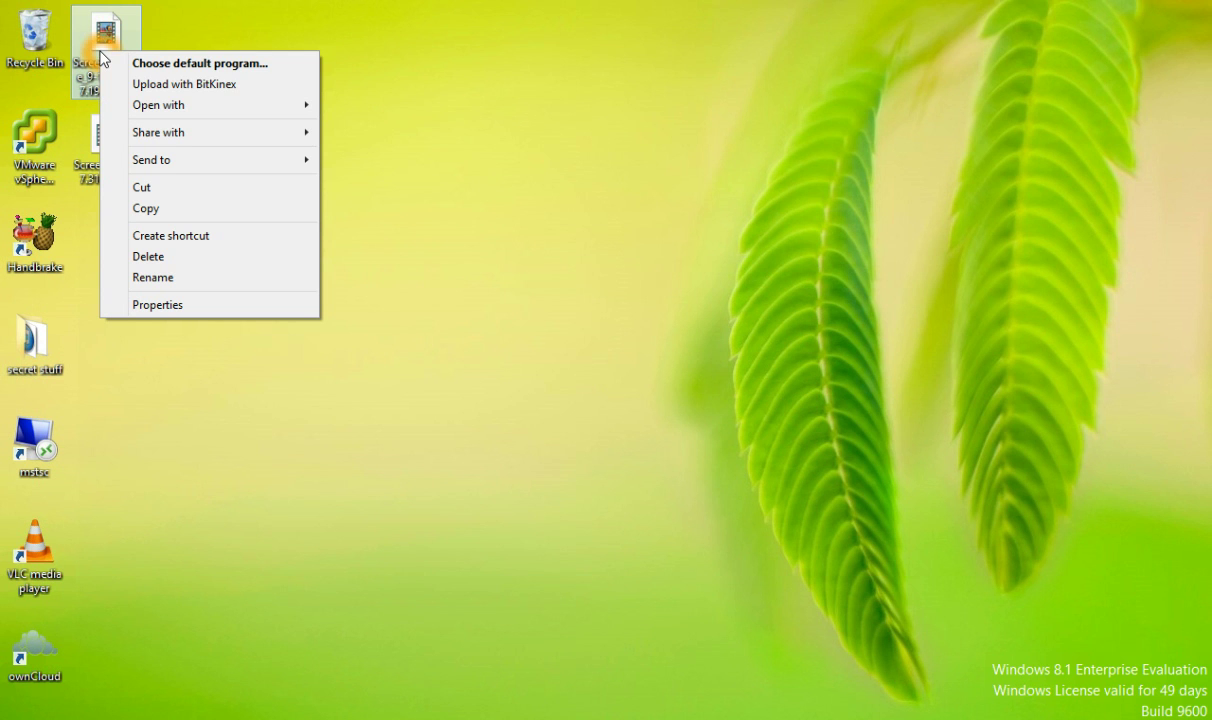
left_click(170, 106)
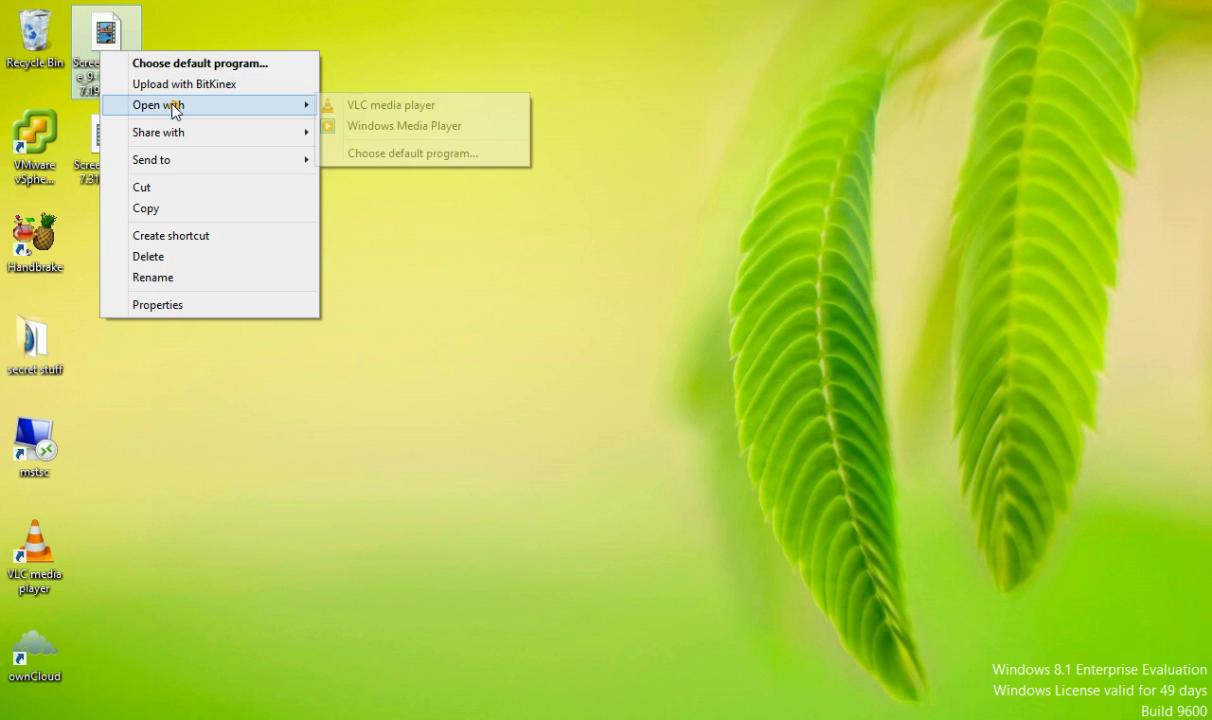
left_click(364, 154)
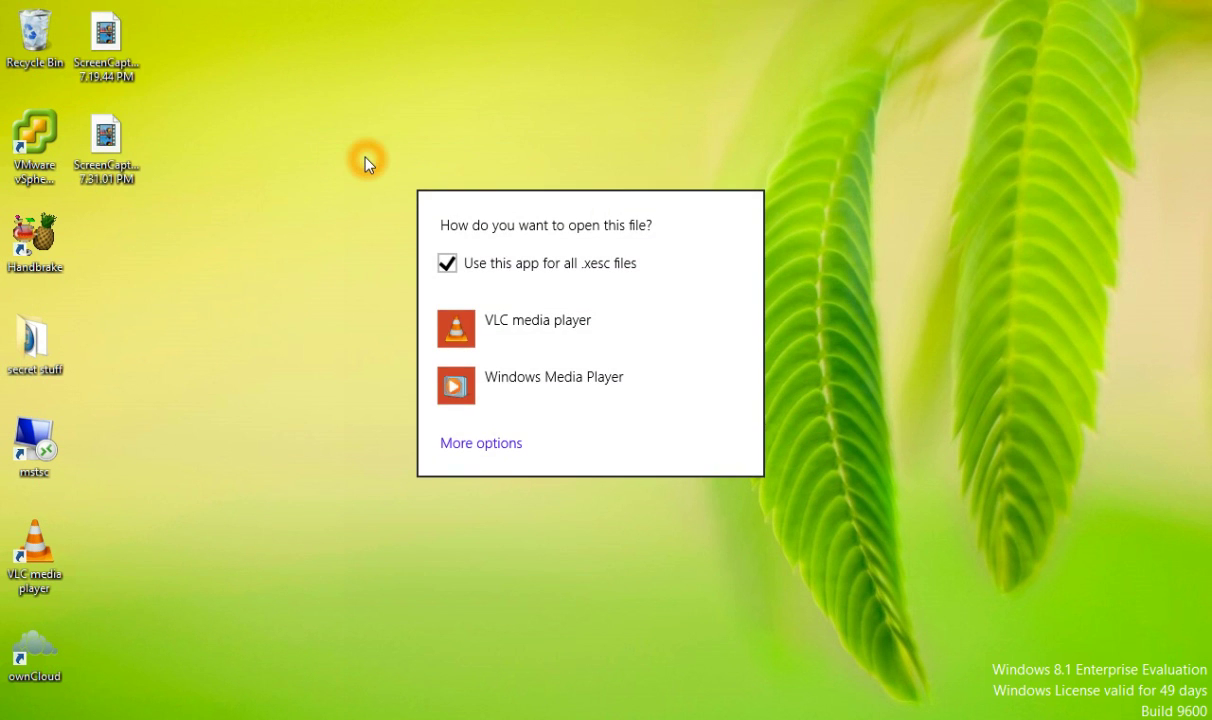
Launch 7-Zip File Manager from the Start screen search
key("super")
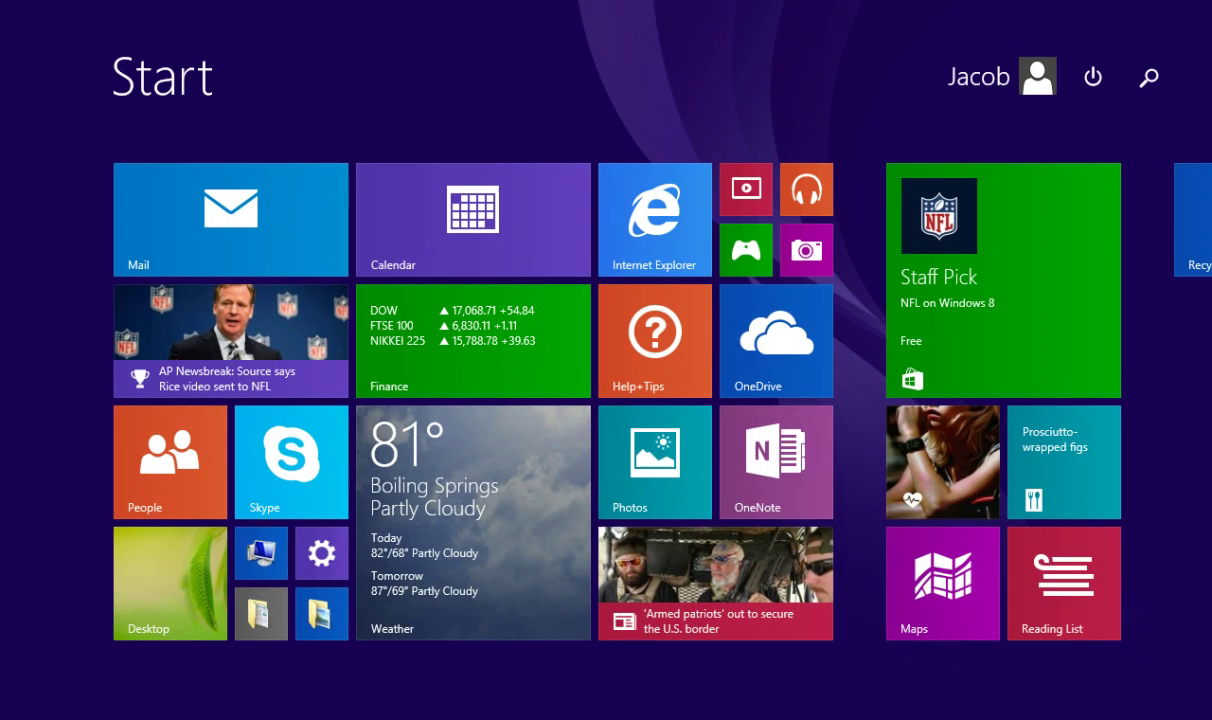
type("7")
key("Down")
key("Return")
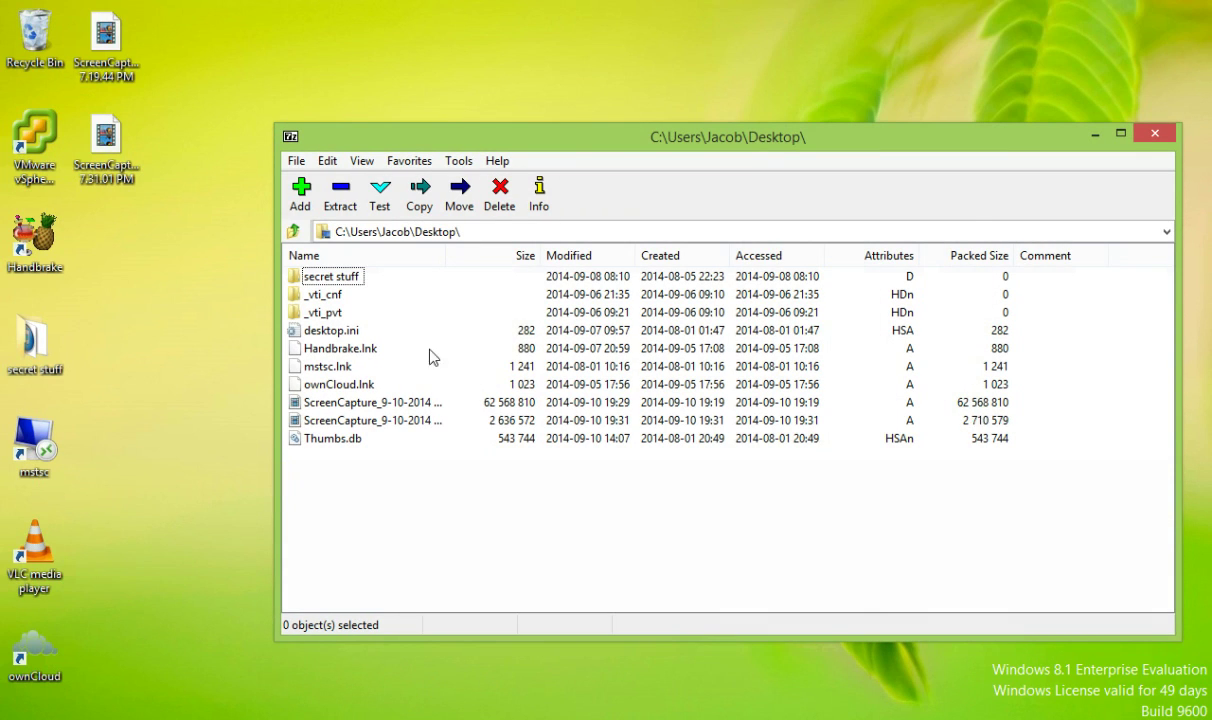
Open Add to Archive for the 7.19.44 PM screen capture, close it without archiving, and exit 7-Zip
right_click(402, 402)
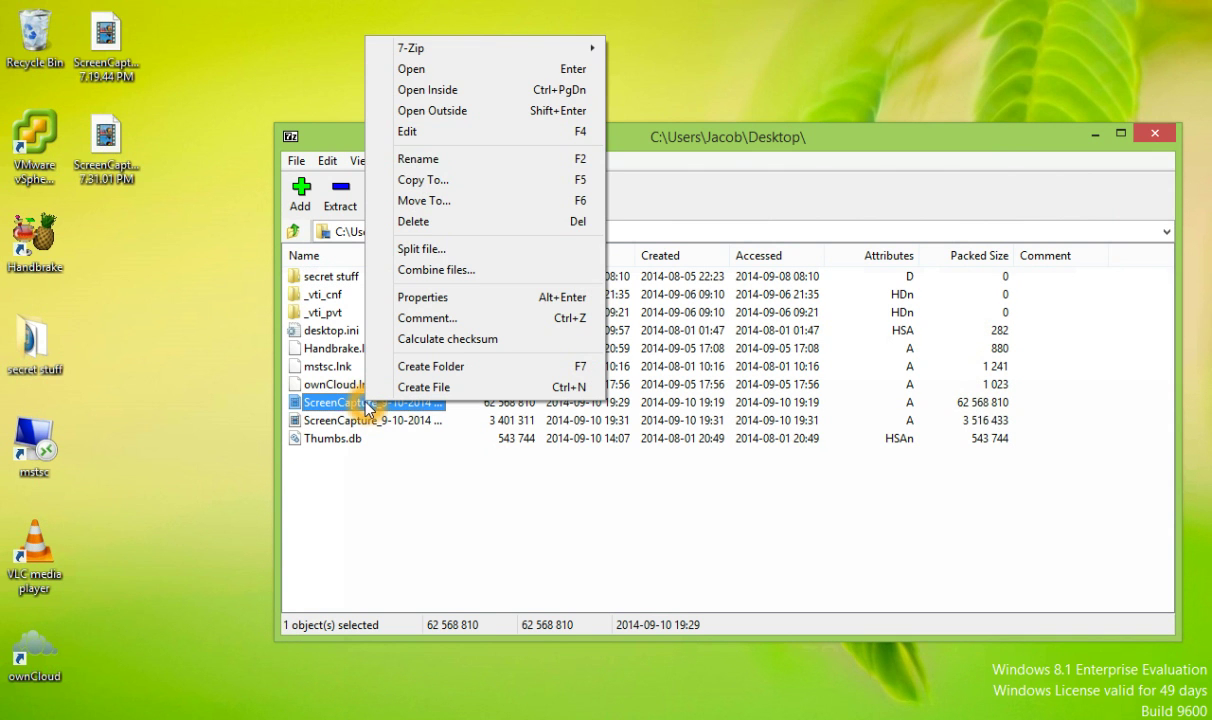
mouse_move(488, 47)
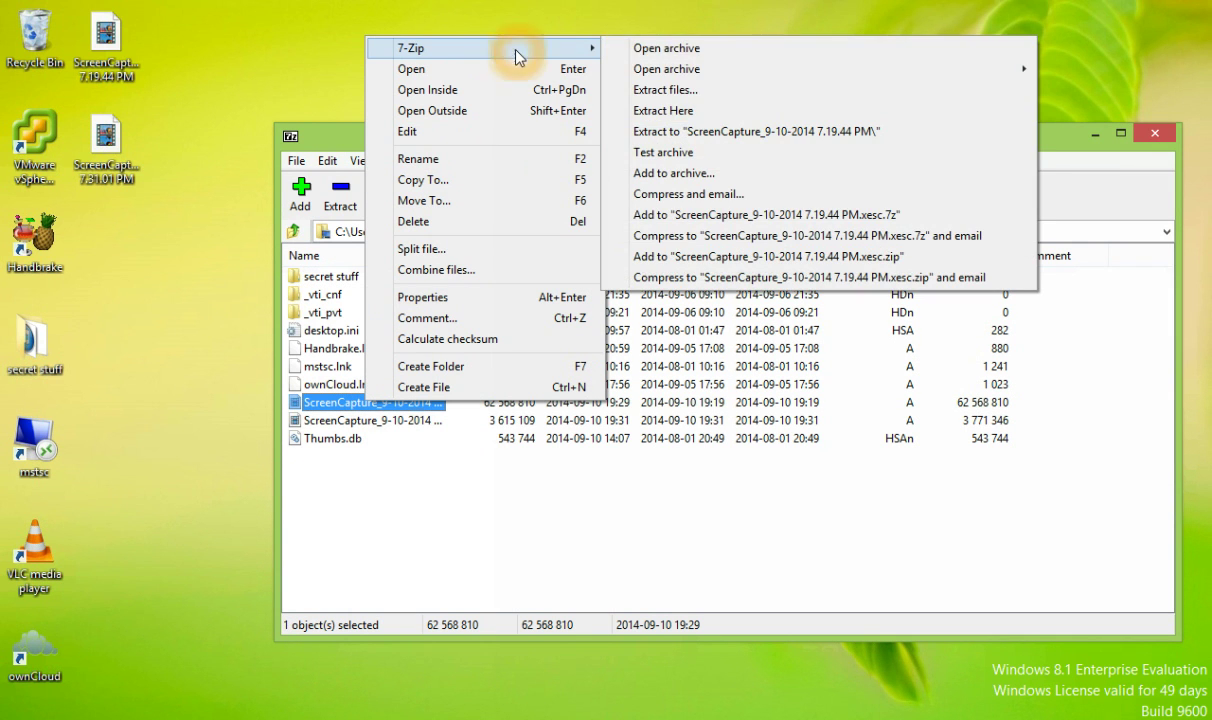
left_click(650, 174)
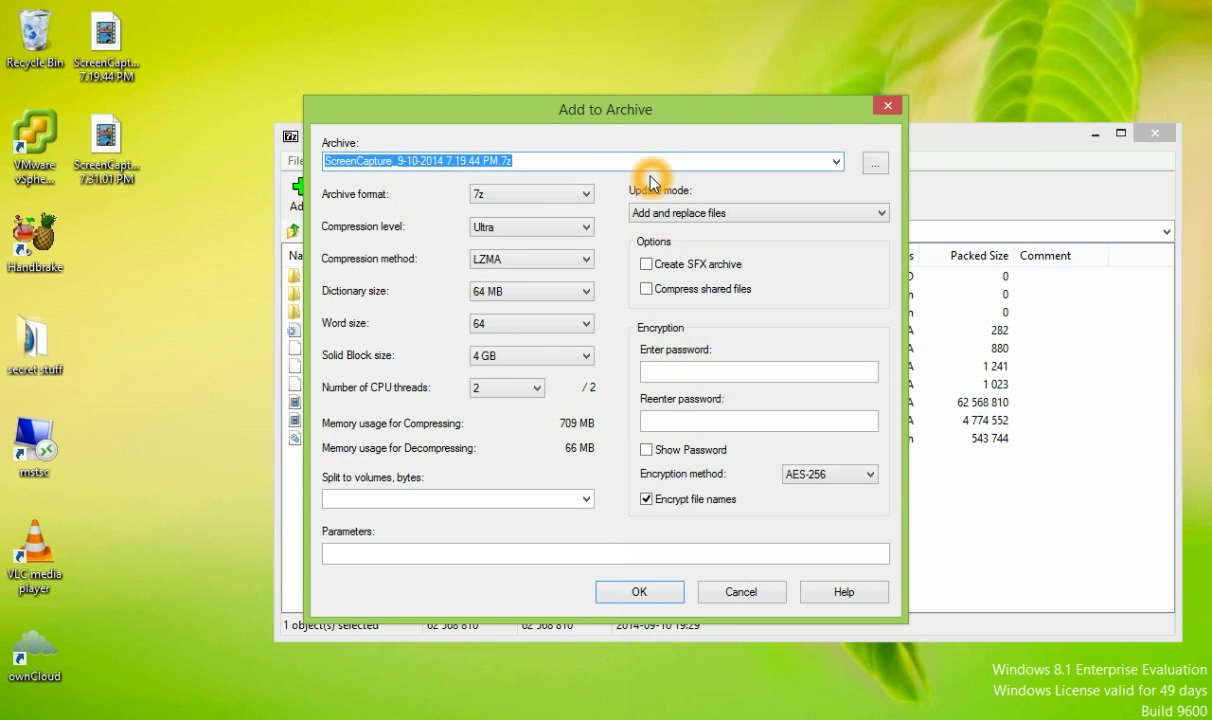
left_click(698, 371)
left_click(698, 371)
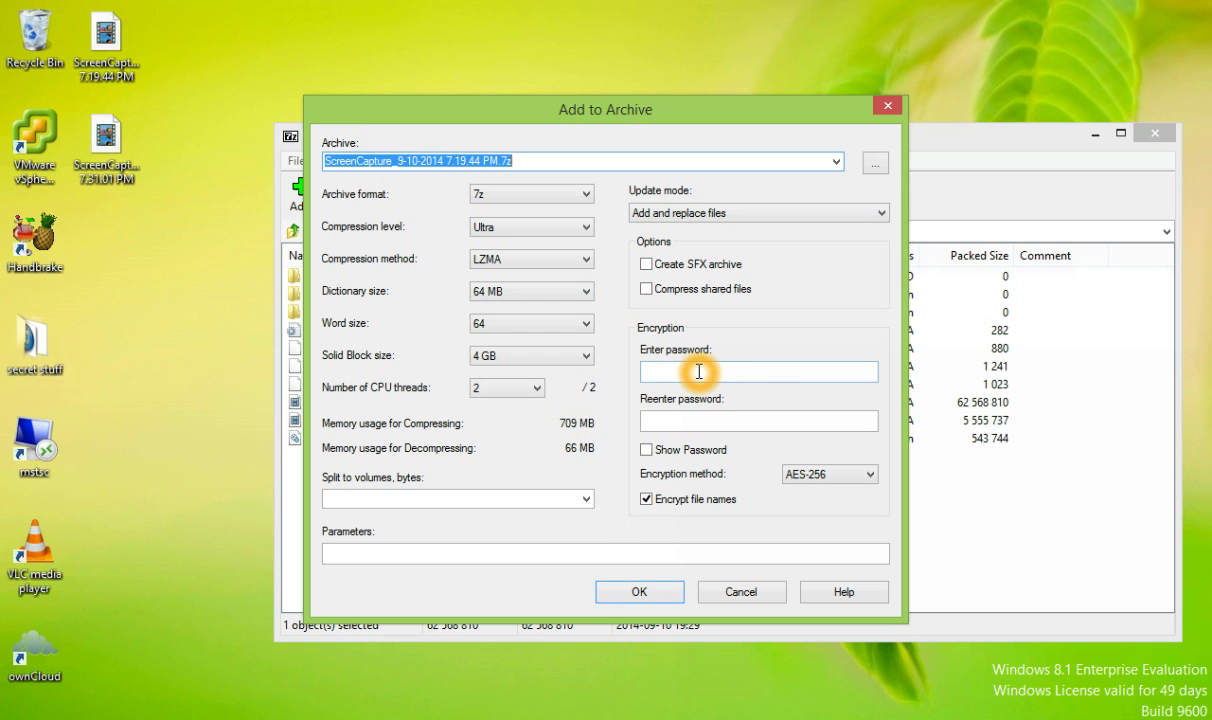
left_click(638, 594)
left_click(731, 594)
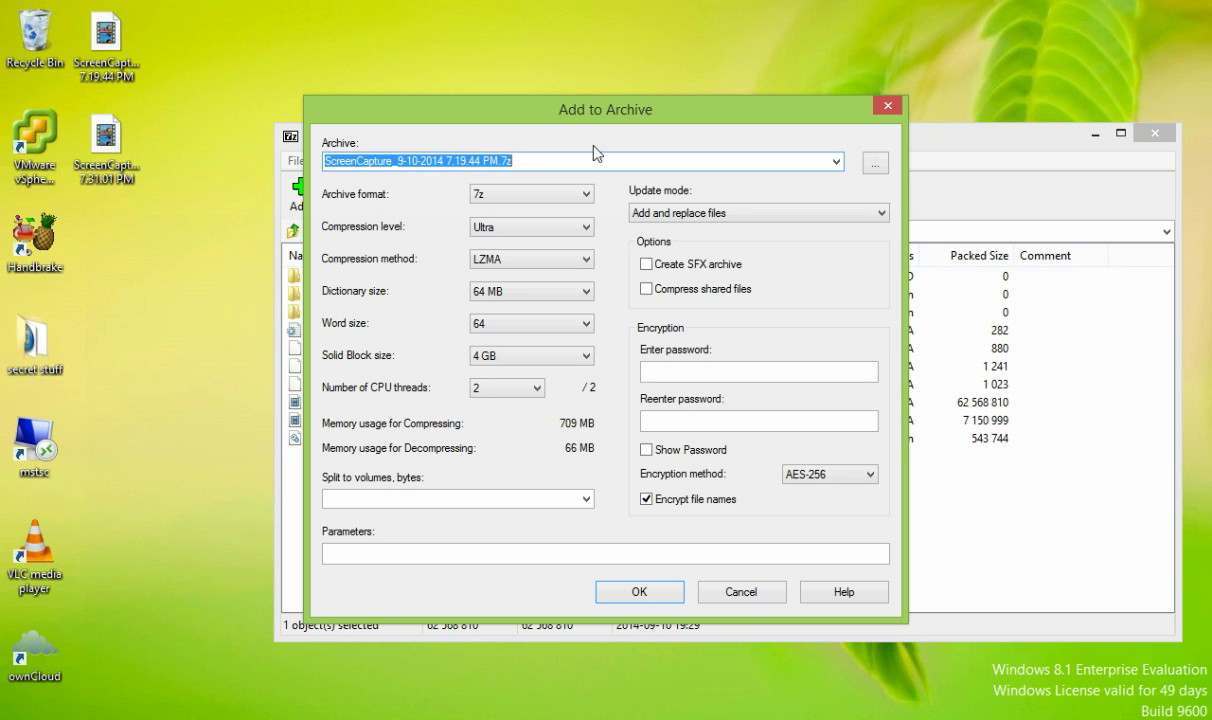
left_click(886, 108)
left_click(1156, 133)
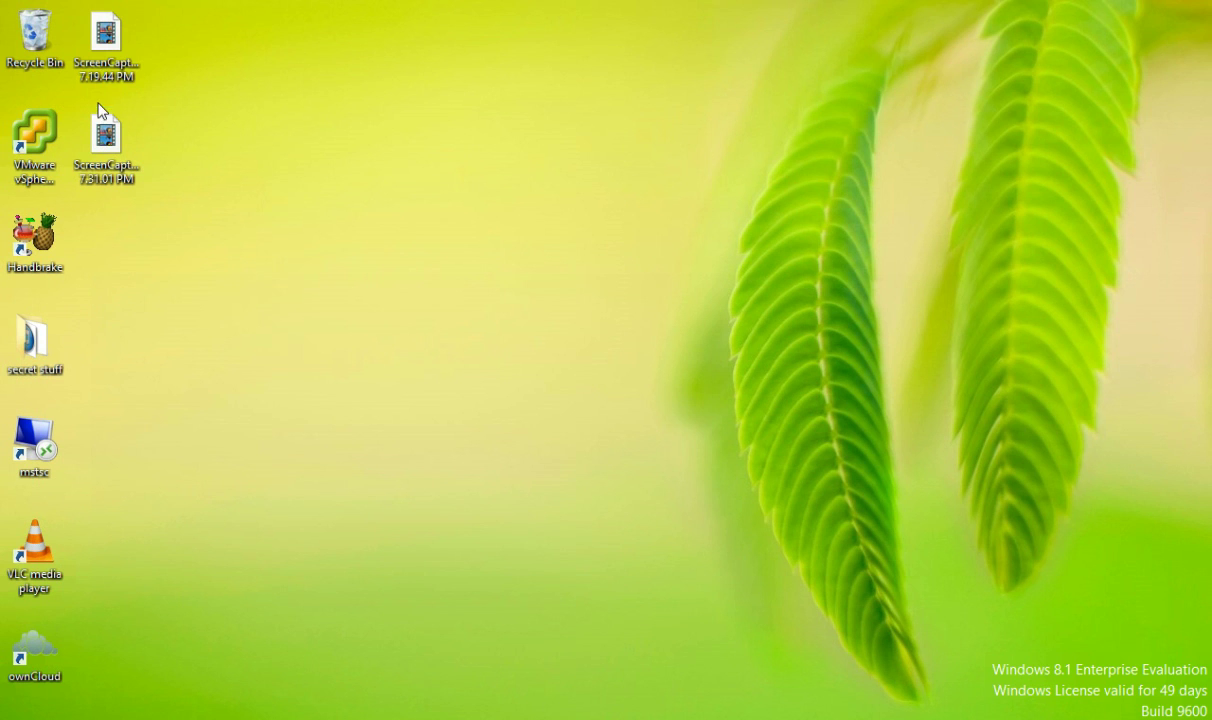
right_click(128, 60)
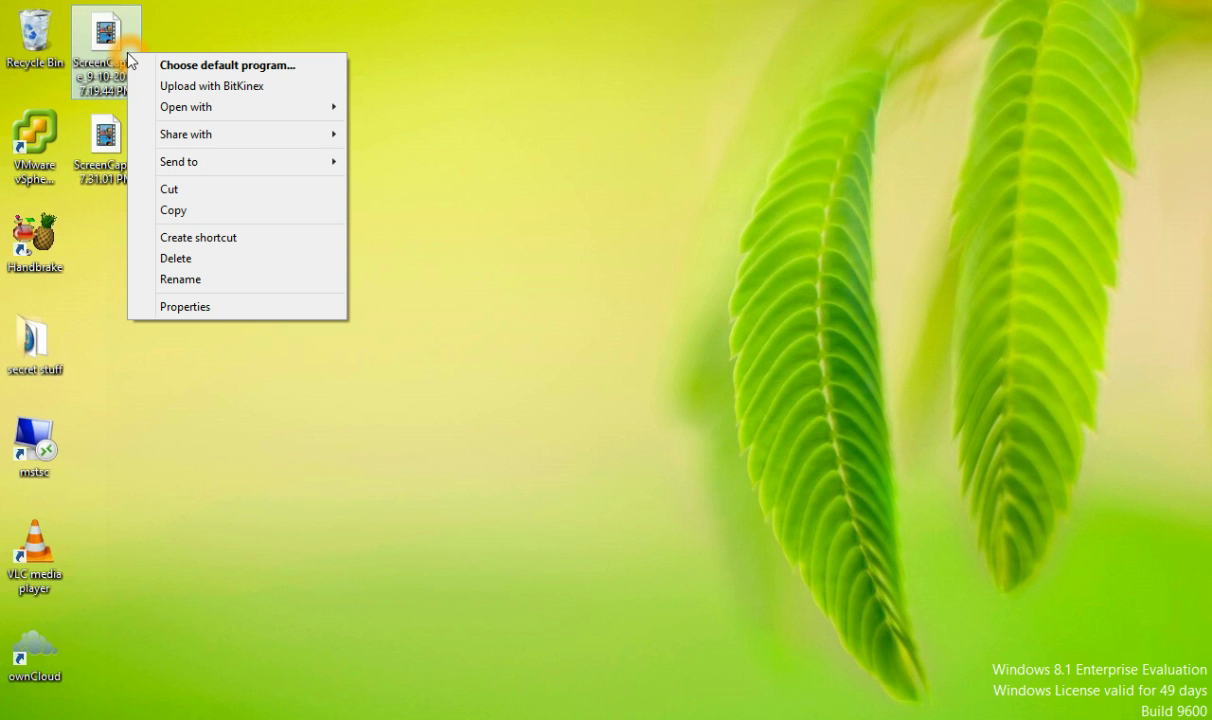
left_click(178, 307)
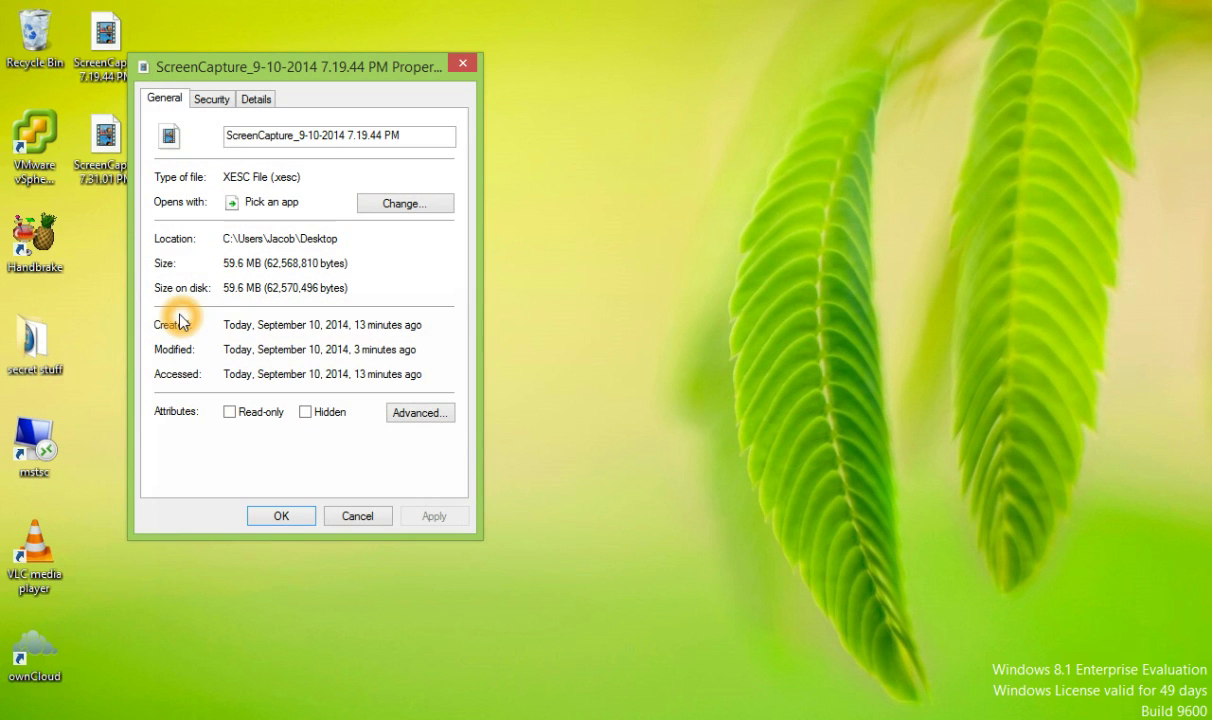
left_click(357, 517)
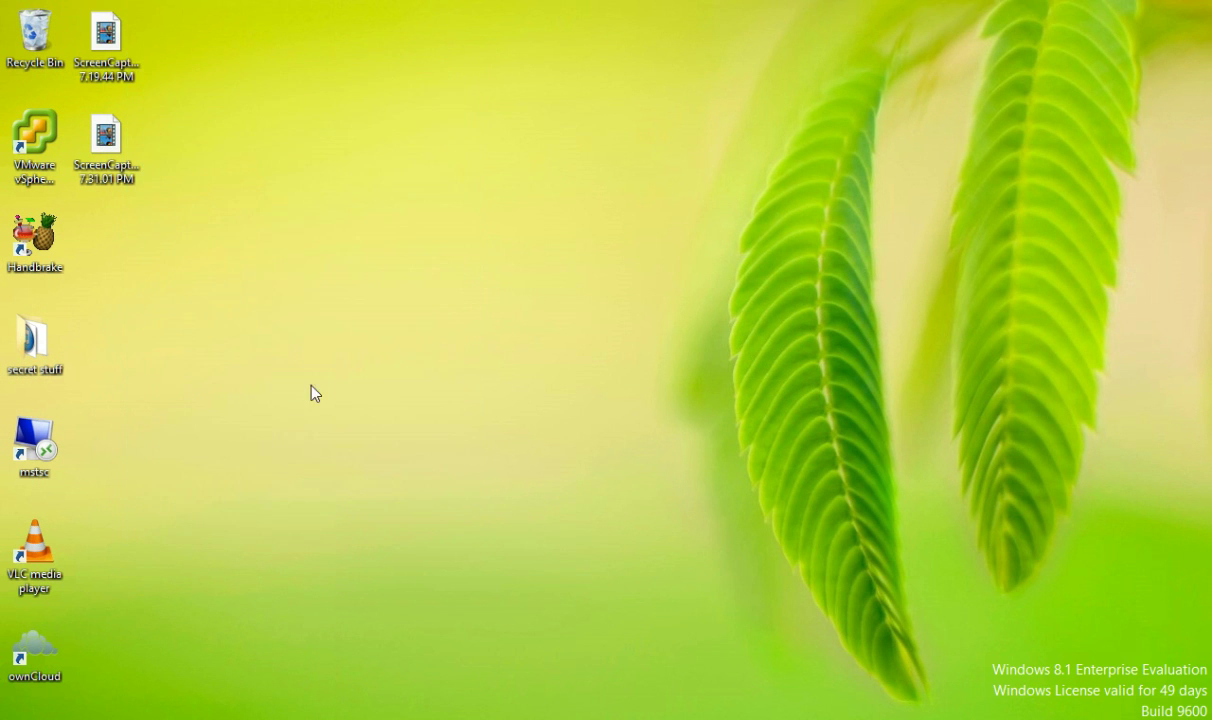
Launch 7-Zip File Manager from the Start screen search
right_click(116, 66)
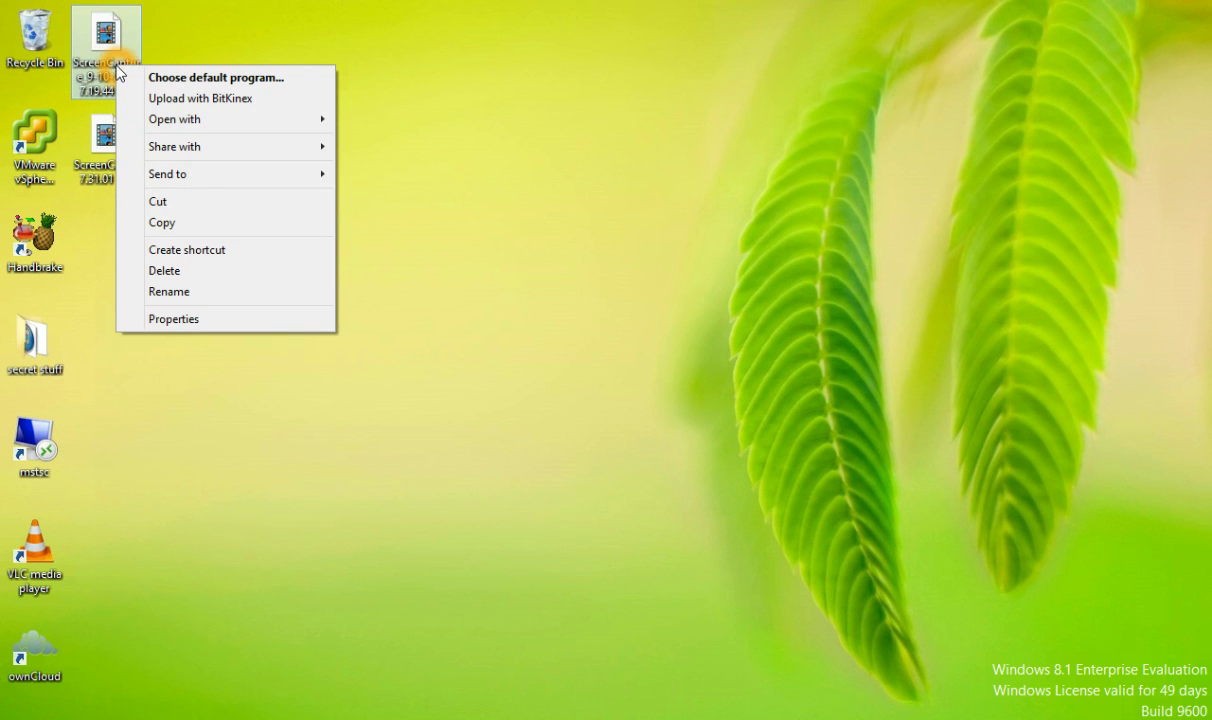
left_click(249, 446)
key("super")
type("7-Zip File Manager")
key("Return")
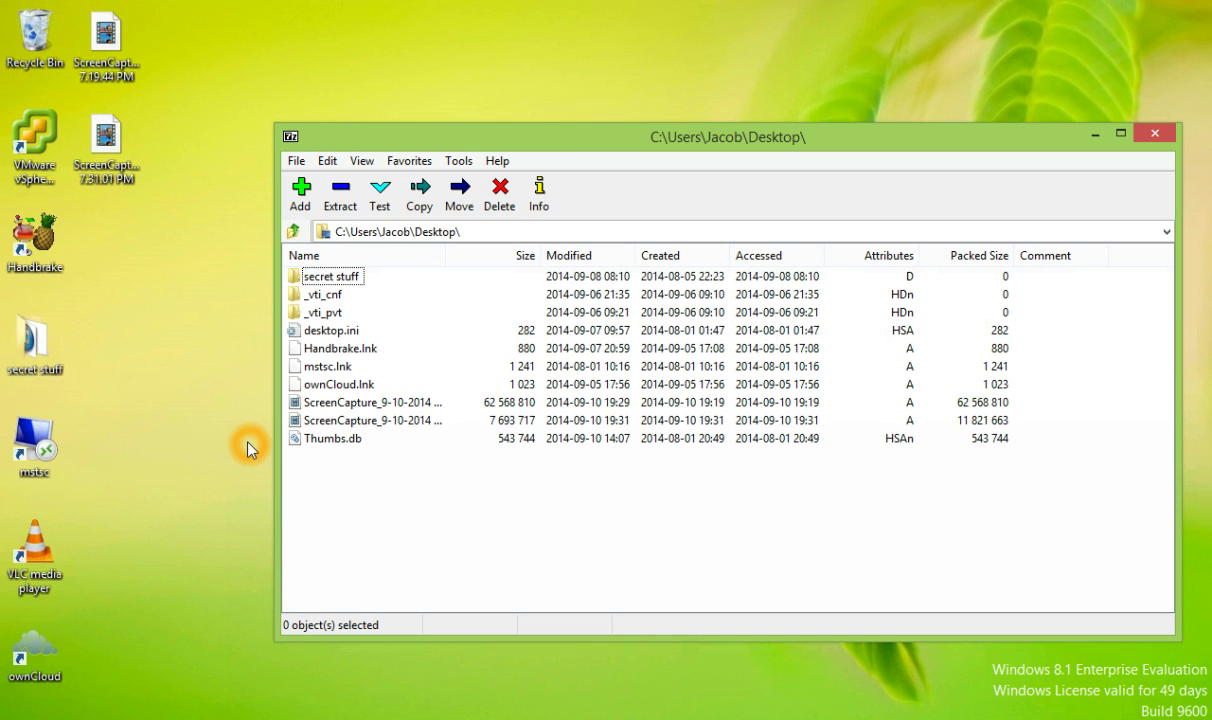
Open Split file for the 7.19.44 PM screen capture and keep 10M as the part size
right_click(377, 402)
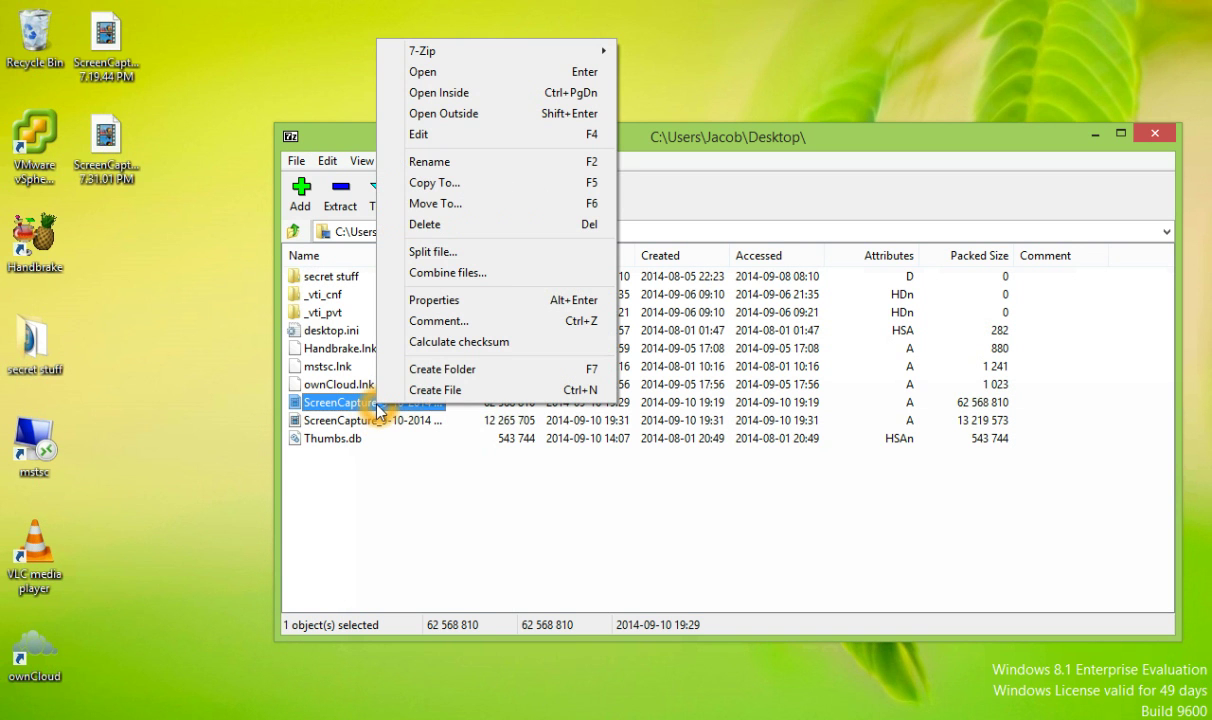
left_click(420, 252)
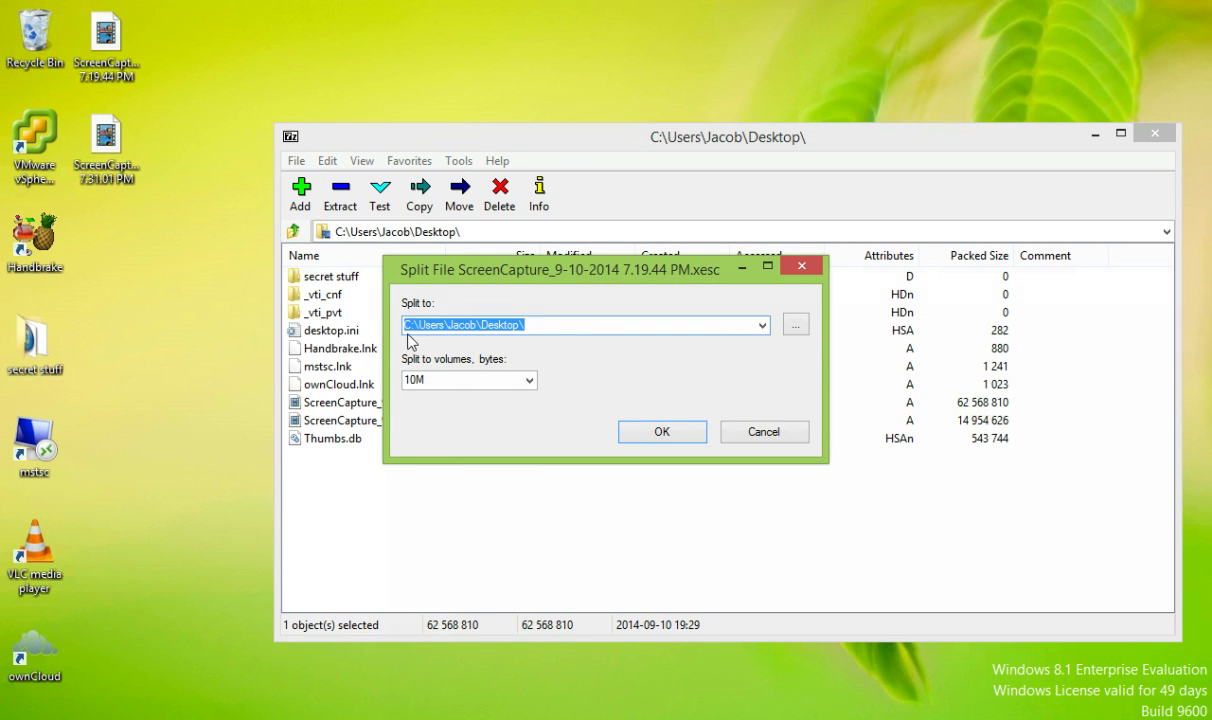
left_click(560, 324)
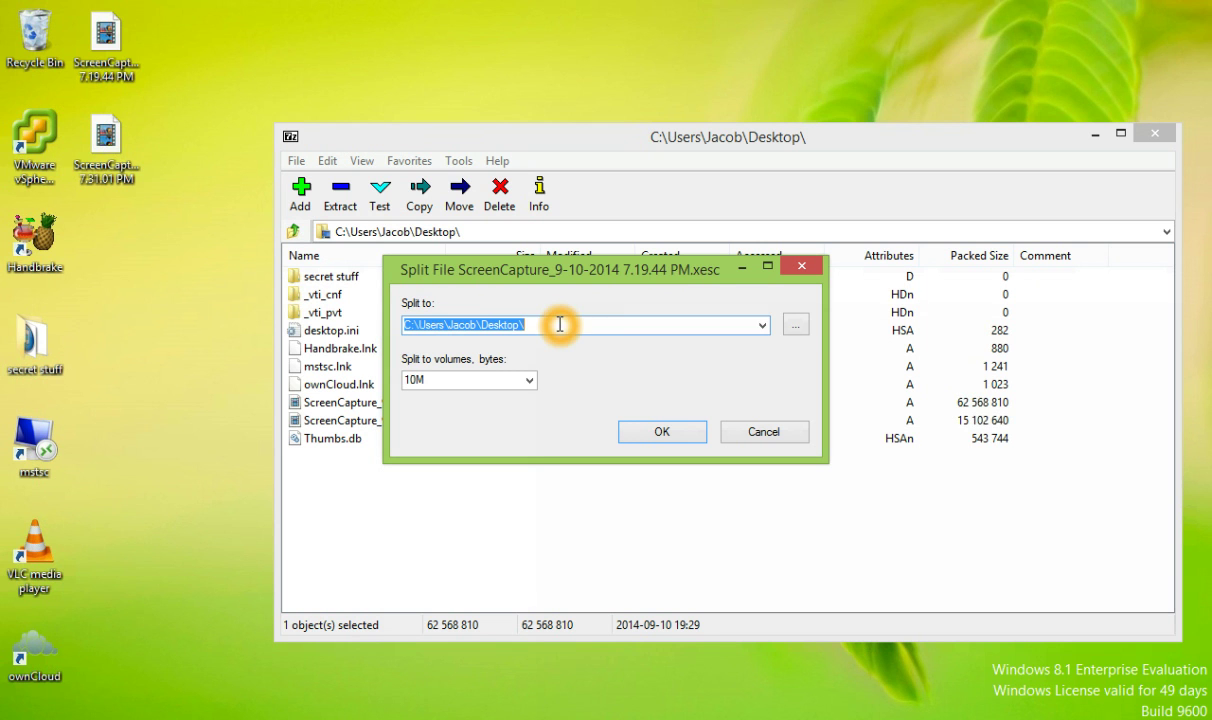
left_click(400, 350)
left_click(392, 350)
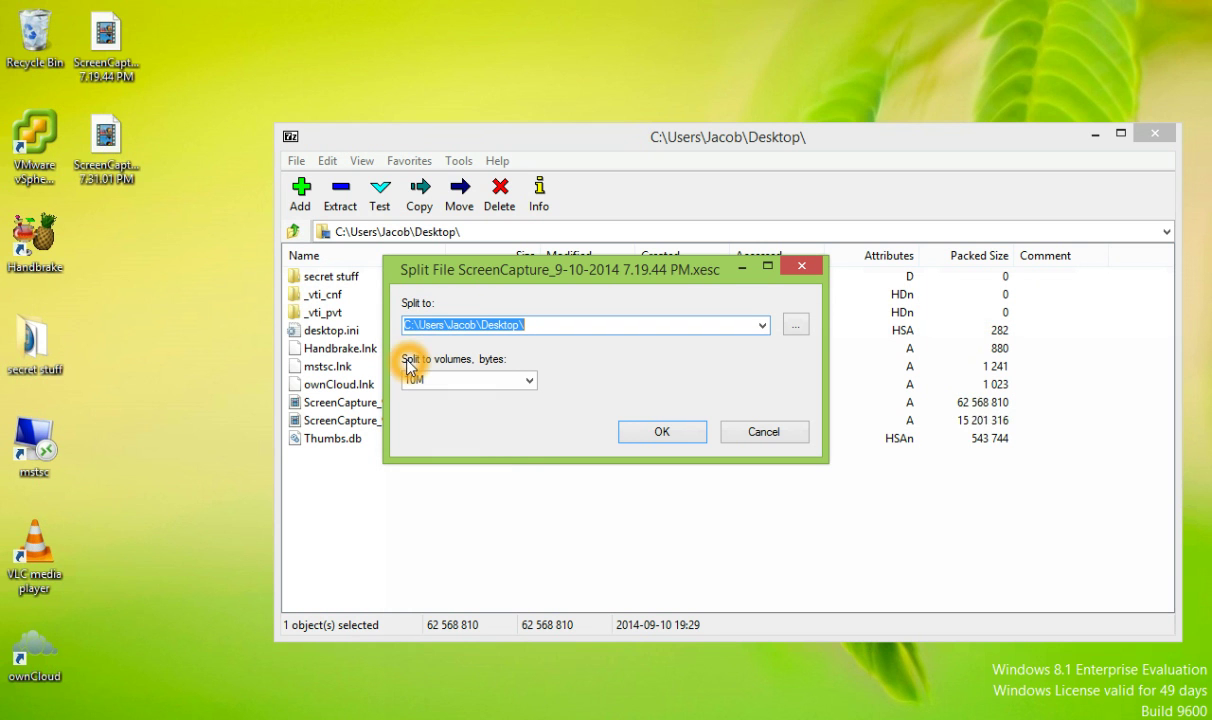
left_click(529, 380)
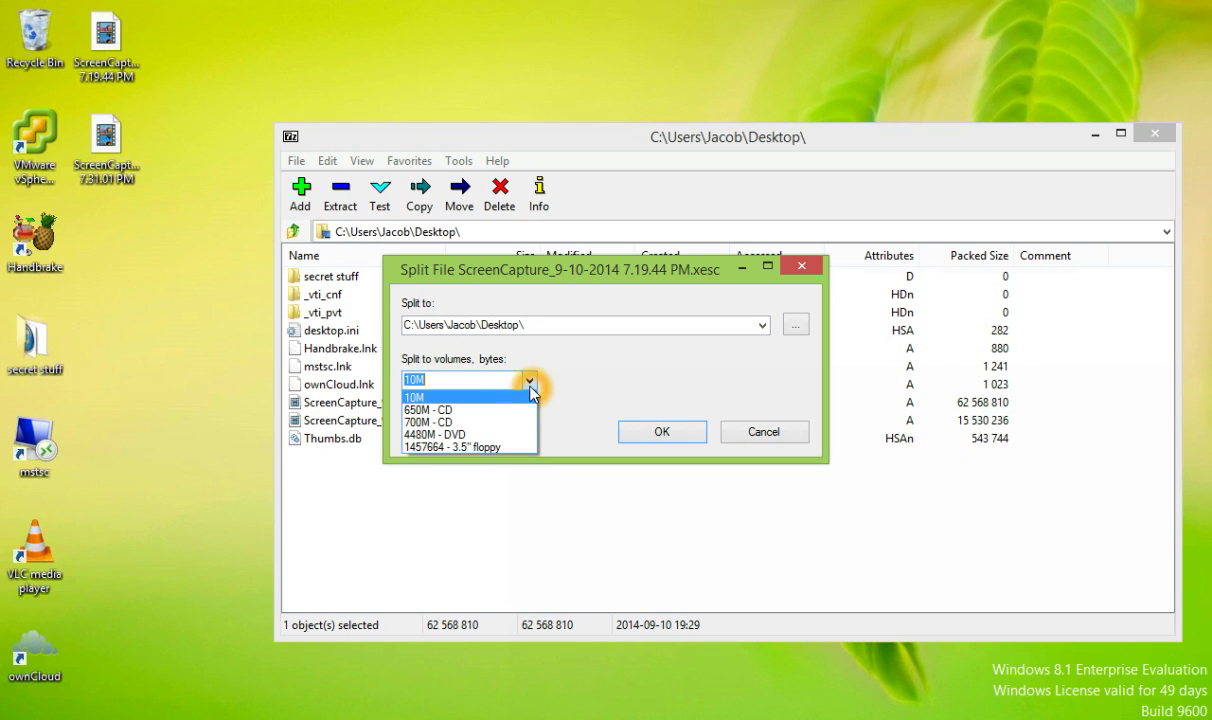
left_click(576, 385)
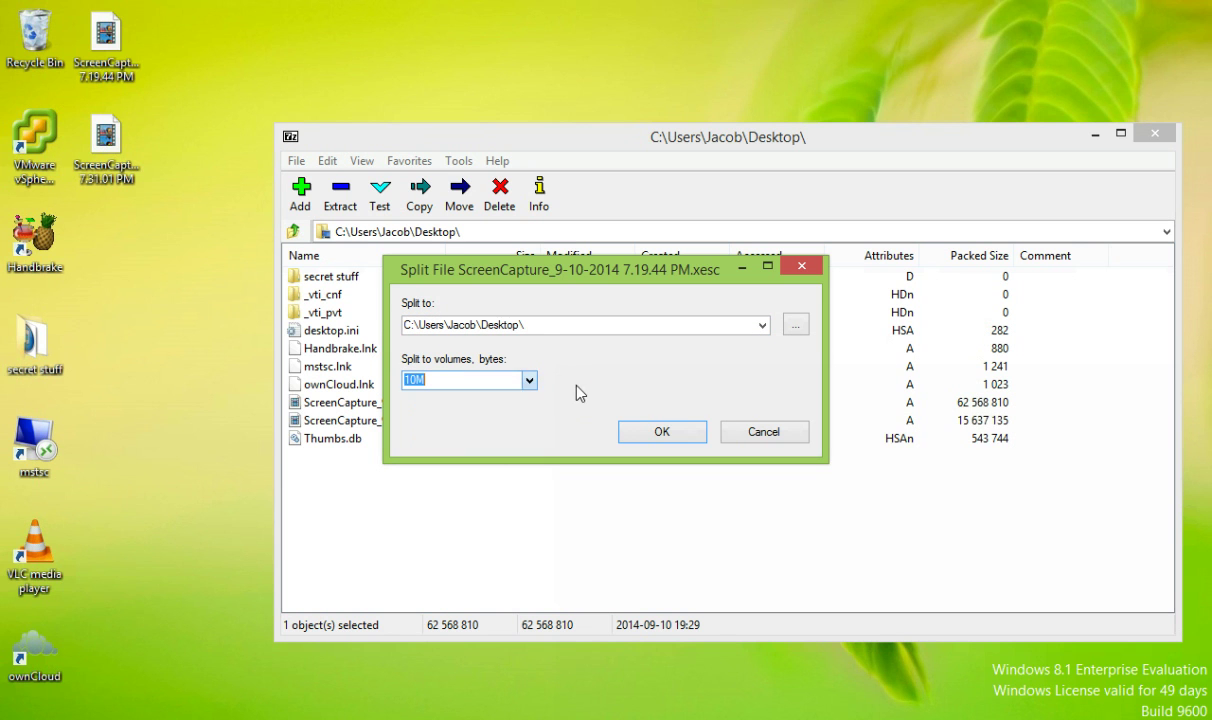
Split the screen capture into 10M parts on the Desktop, leaving its icon name unchanged
left_click(636, 432)
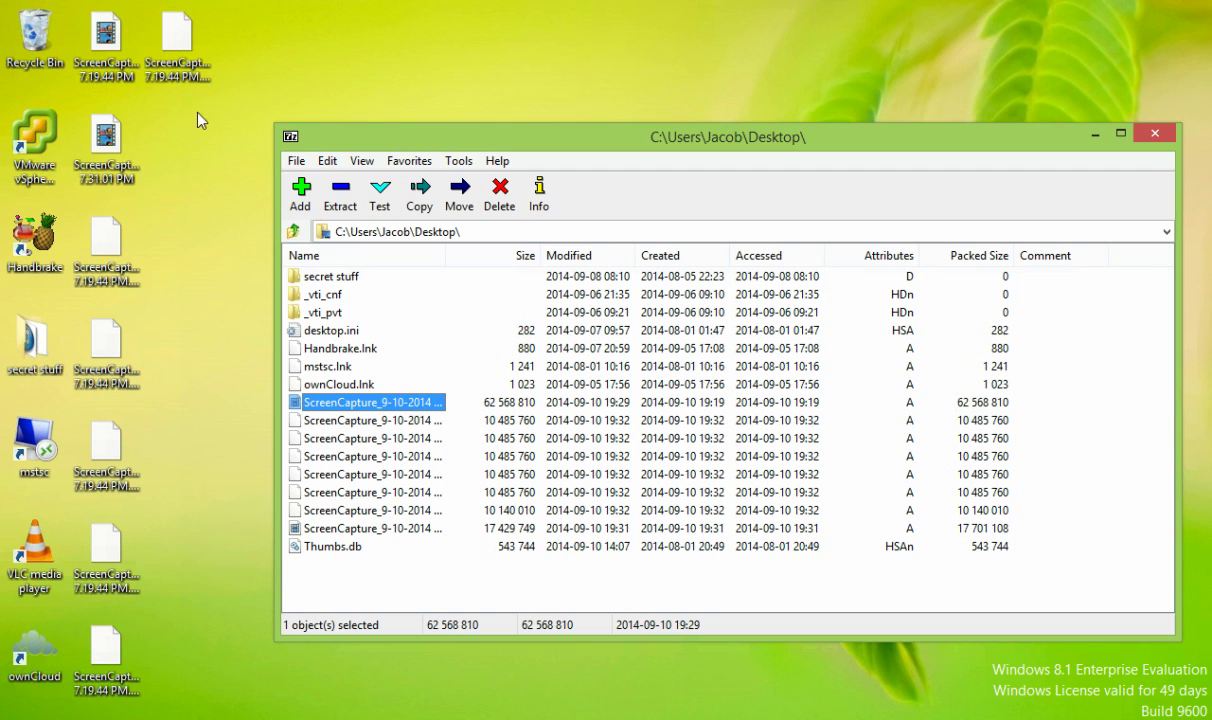
left_click(215, 303)
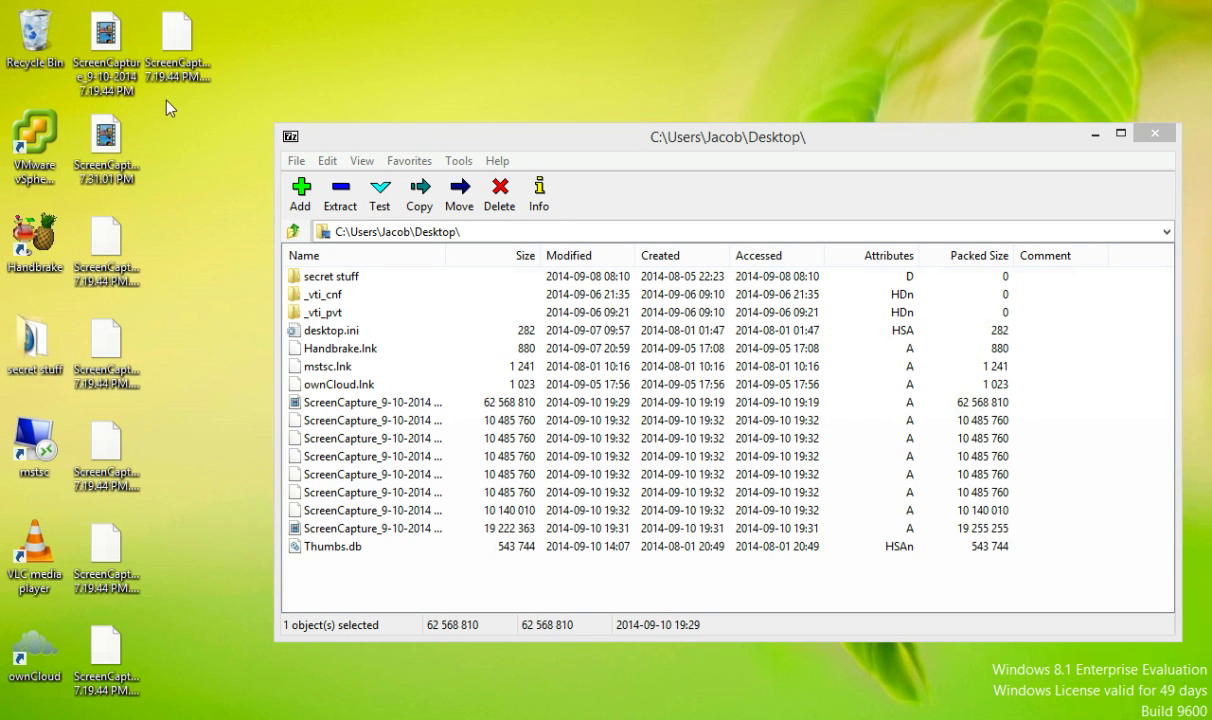
right_click(105, 40)
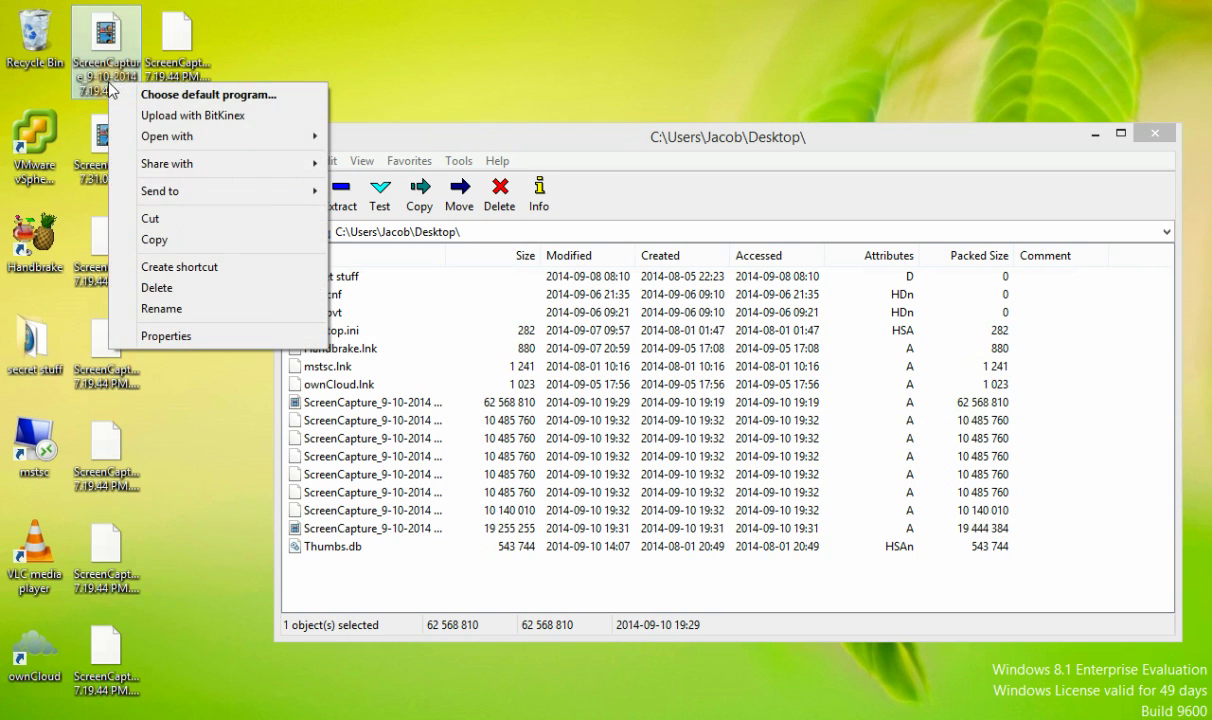
left_click(175, 310)
key("Escape")
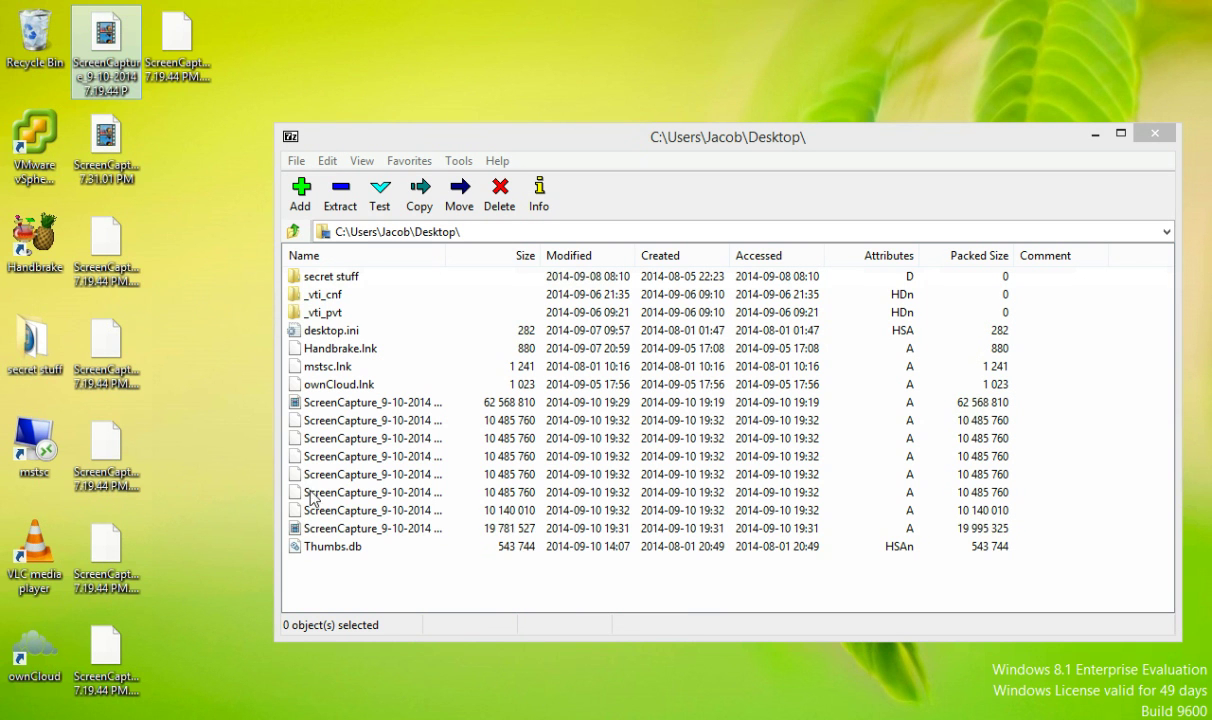
Select the six .001–.006 split parts, review their actions, then deselect them
left_click(311, 510)
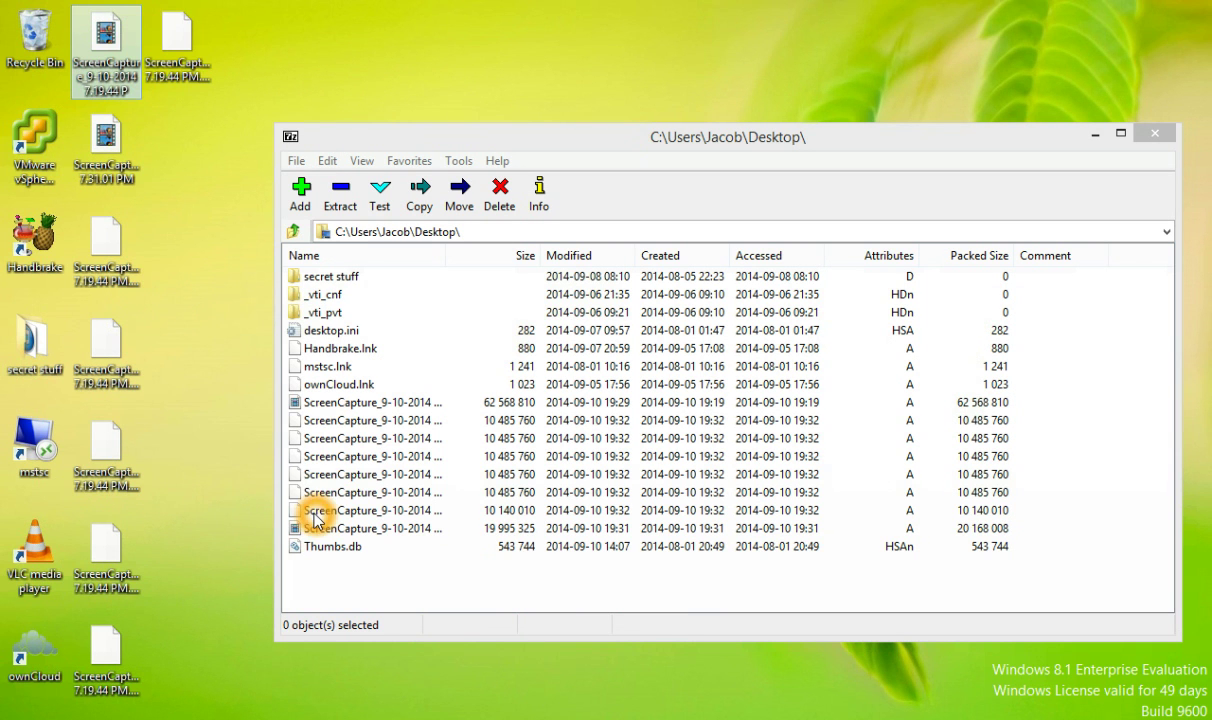
left_click(314, 421, "shift")
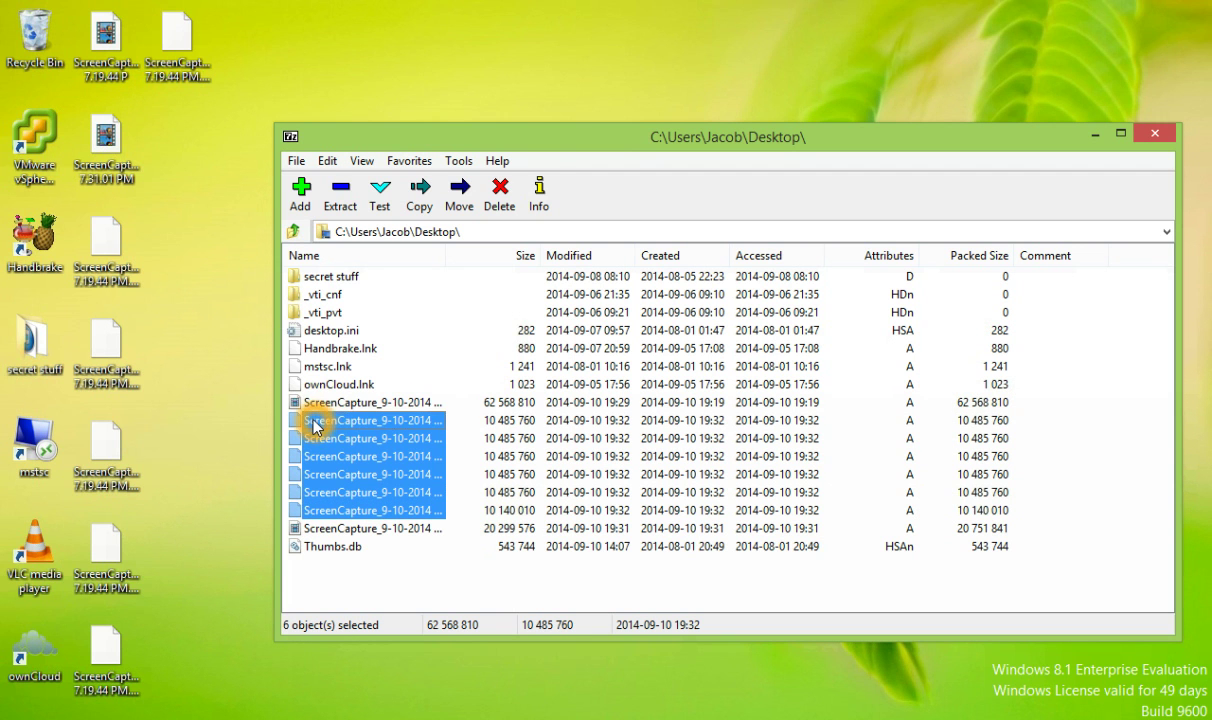
right_click(314, 424)
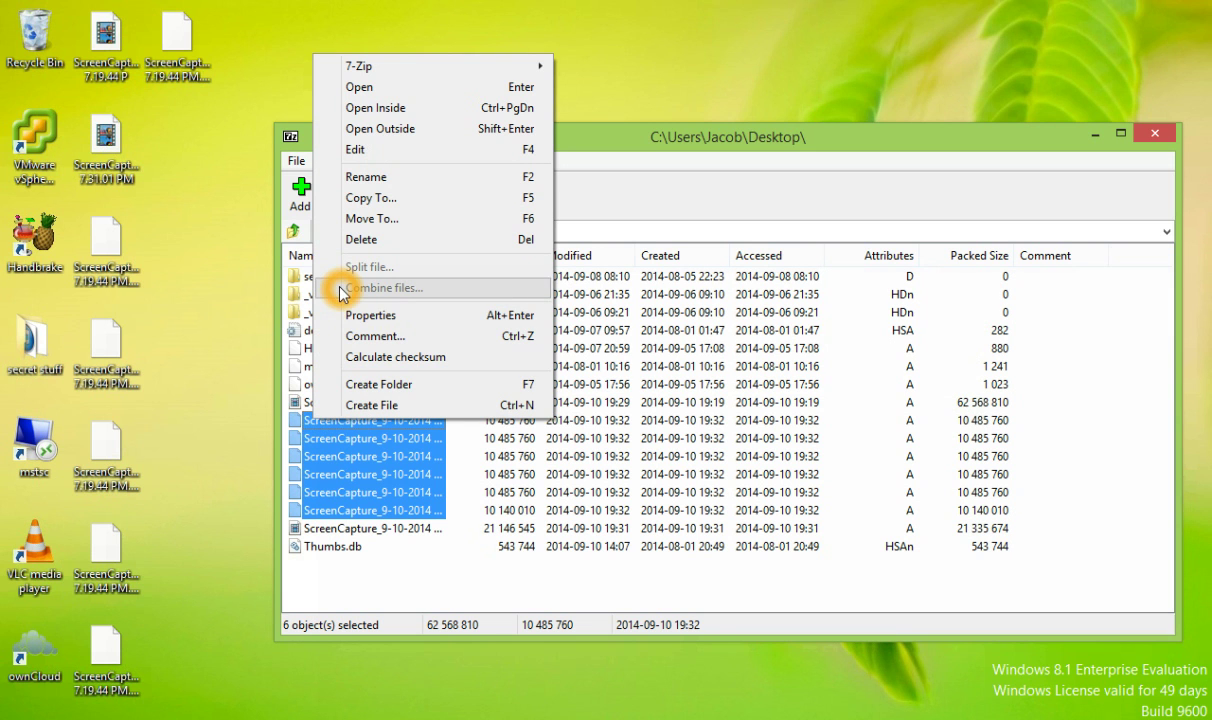
left_click(320, 565)
left_click(315, 570)
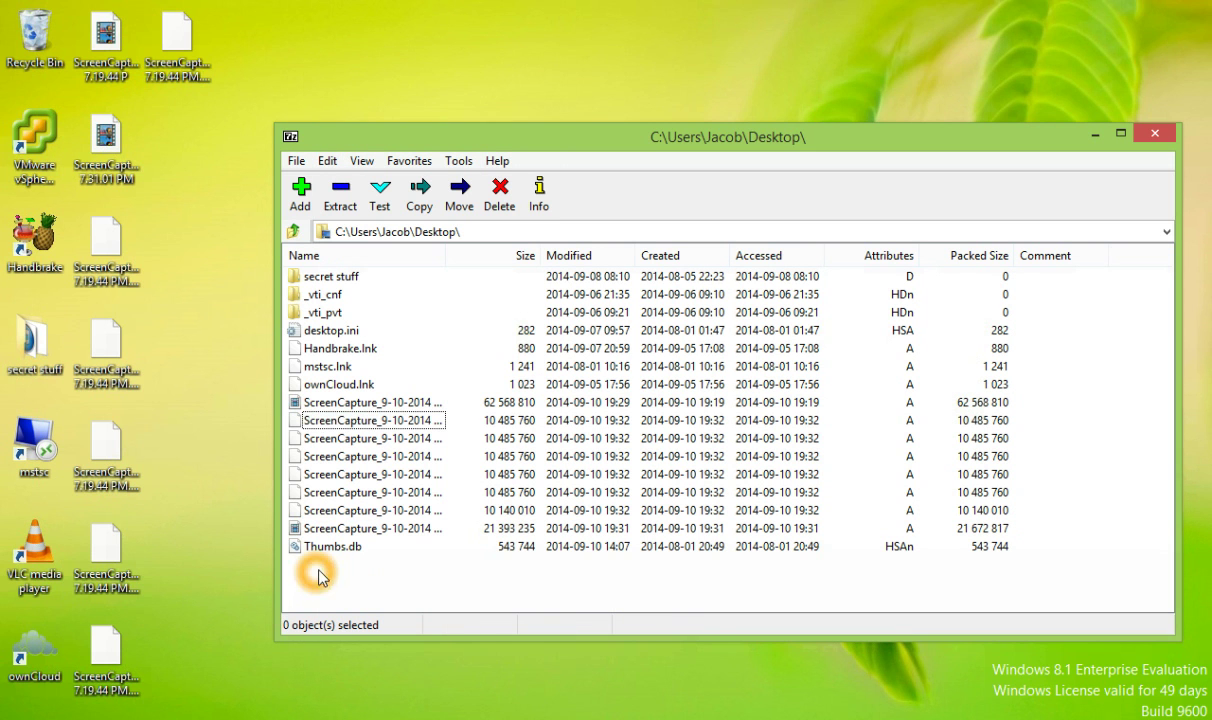
Widen the name column and select the original capture with its six parts to review actions
double_click(446, 261)
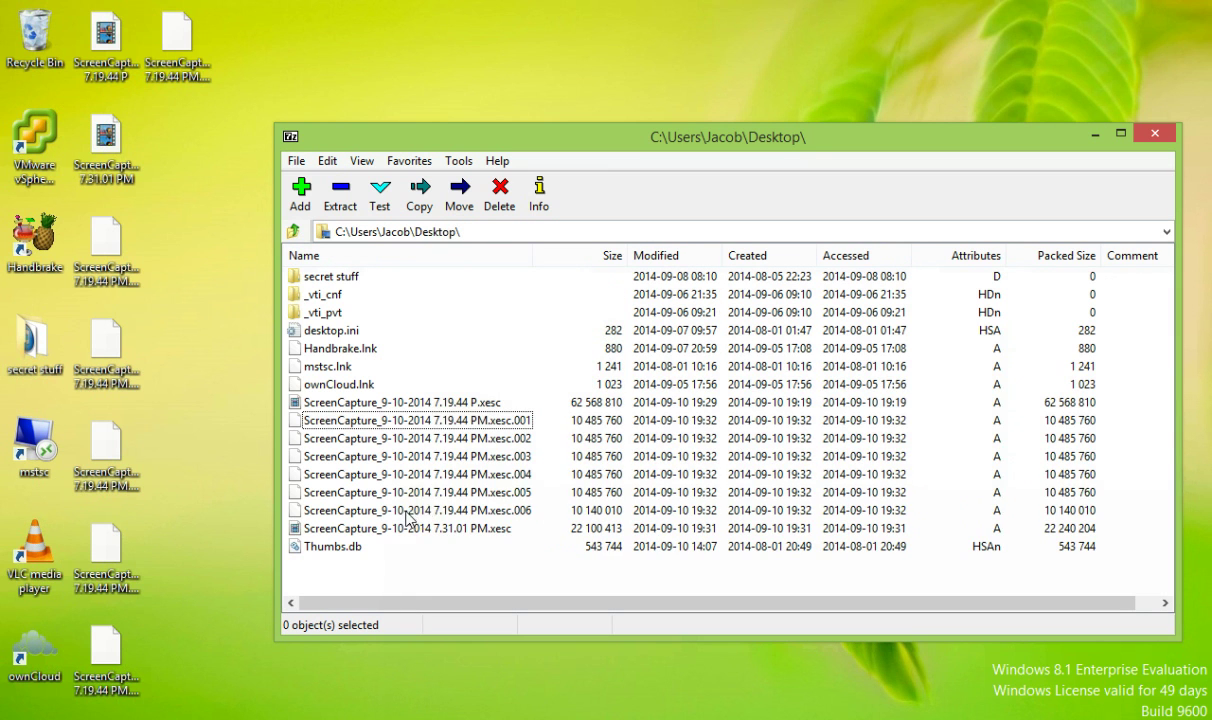
left_click(362, 402)
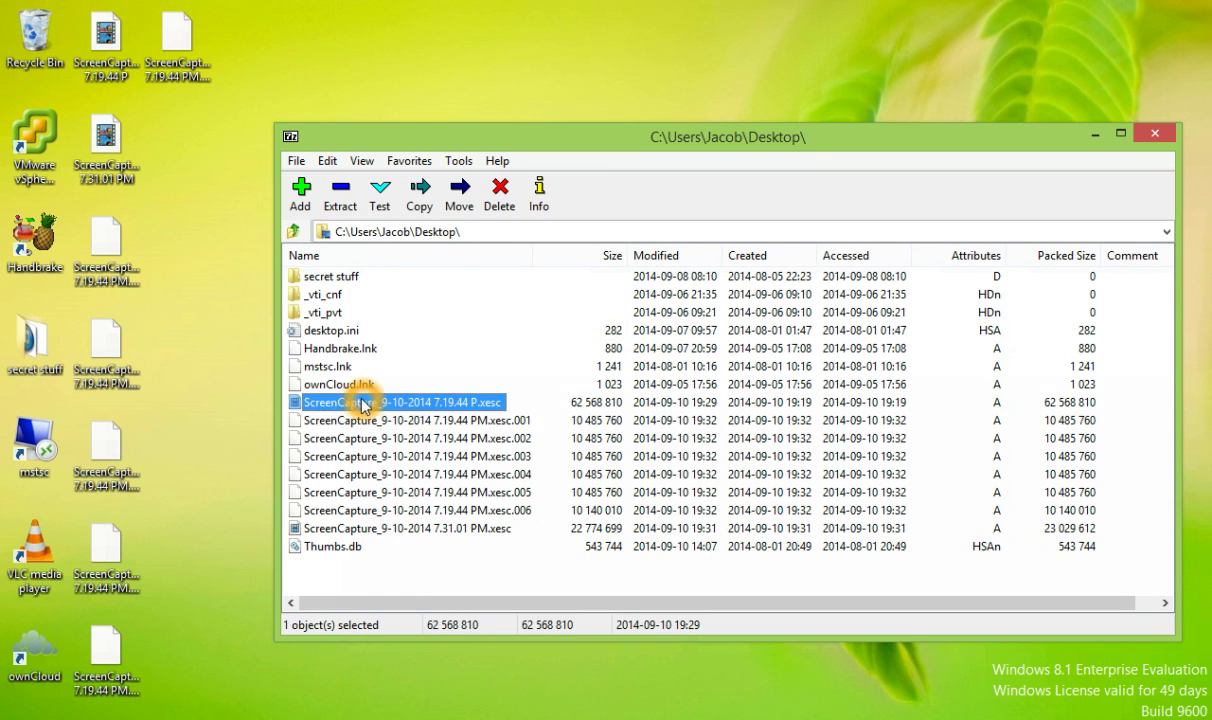
left_click(380, 510, "shift")
right_click(380, 510)
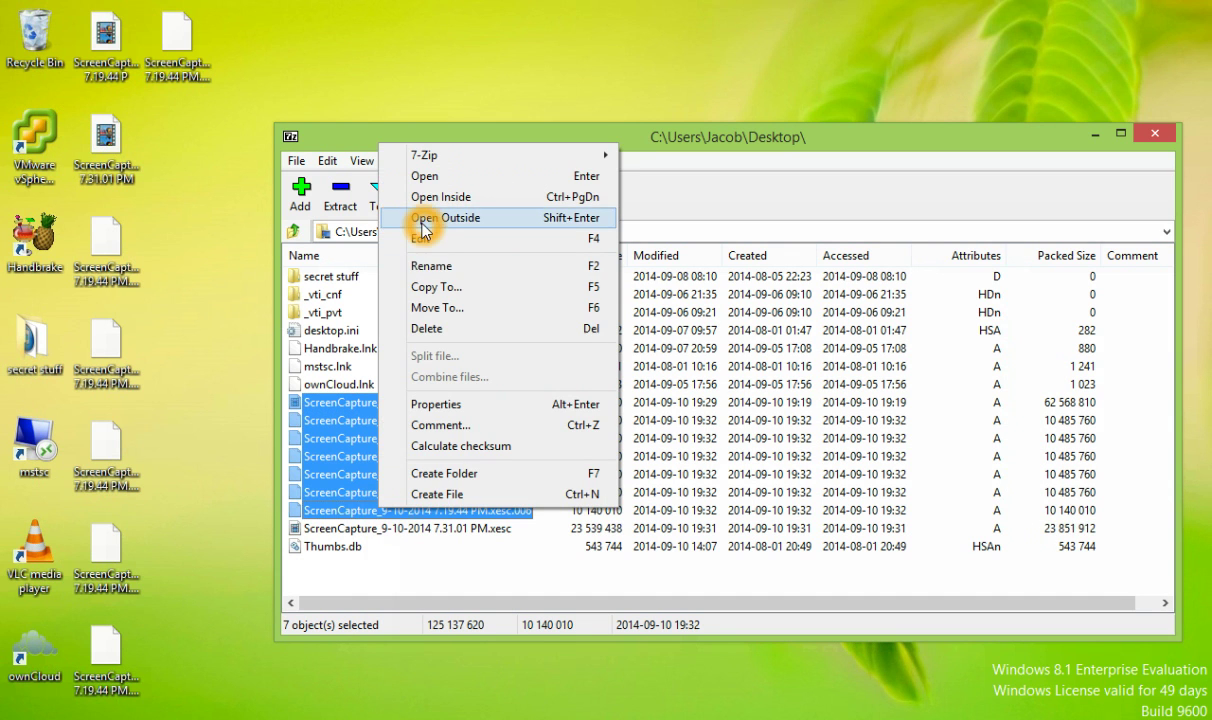
left_click(208, 400)
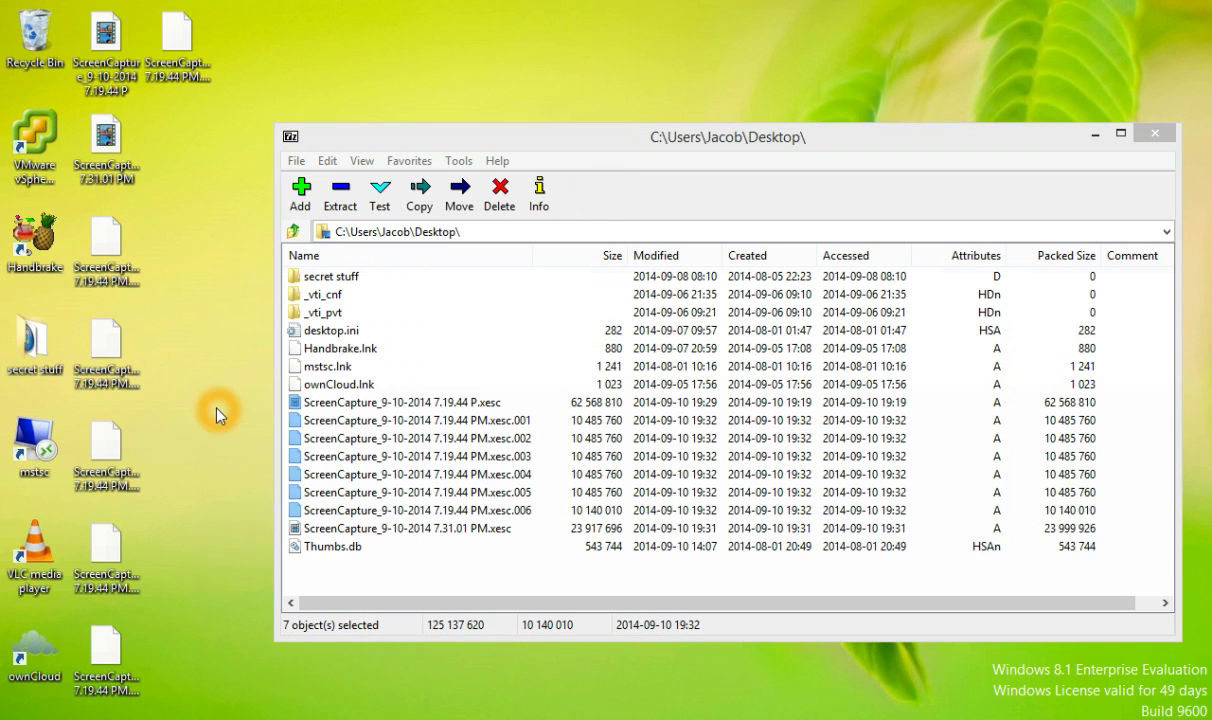
Combine the split parts from .001 into one .xesc file in the Desktop folder
left_click(347, 420)
right_click(350, 425)
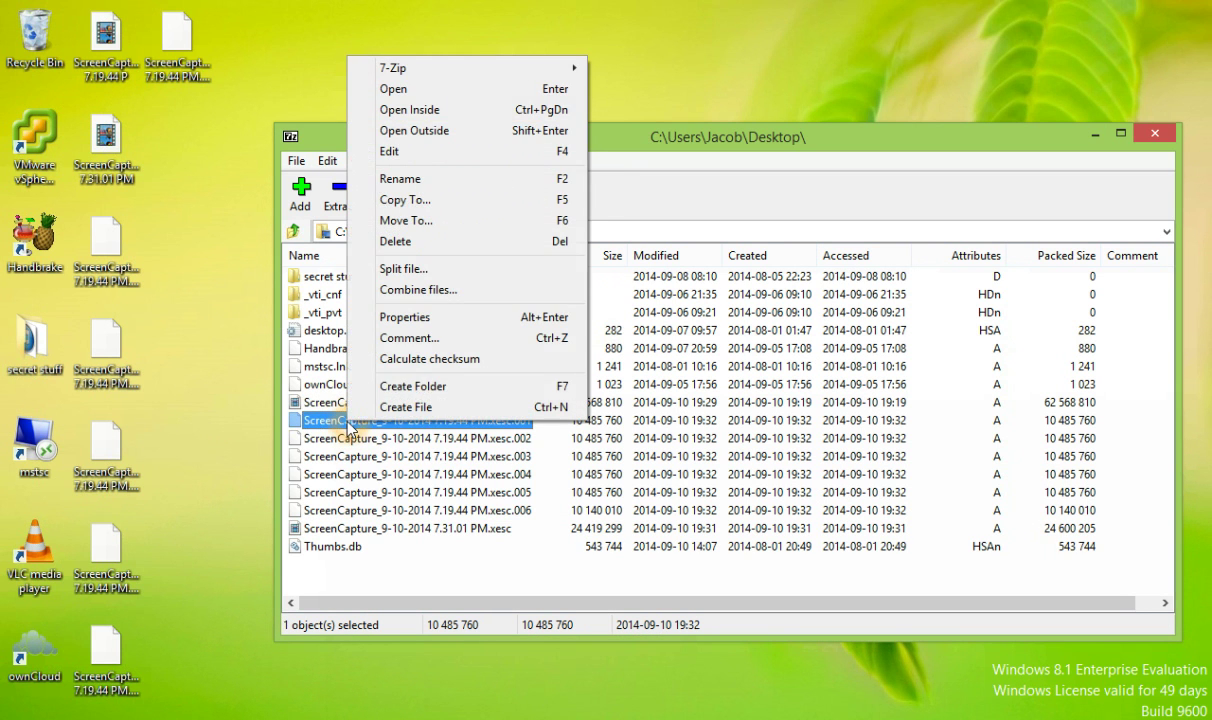
left_click(393, 290)
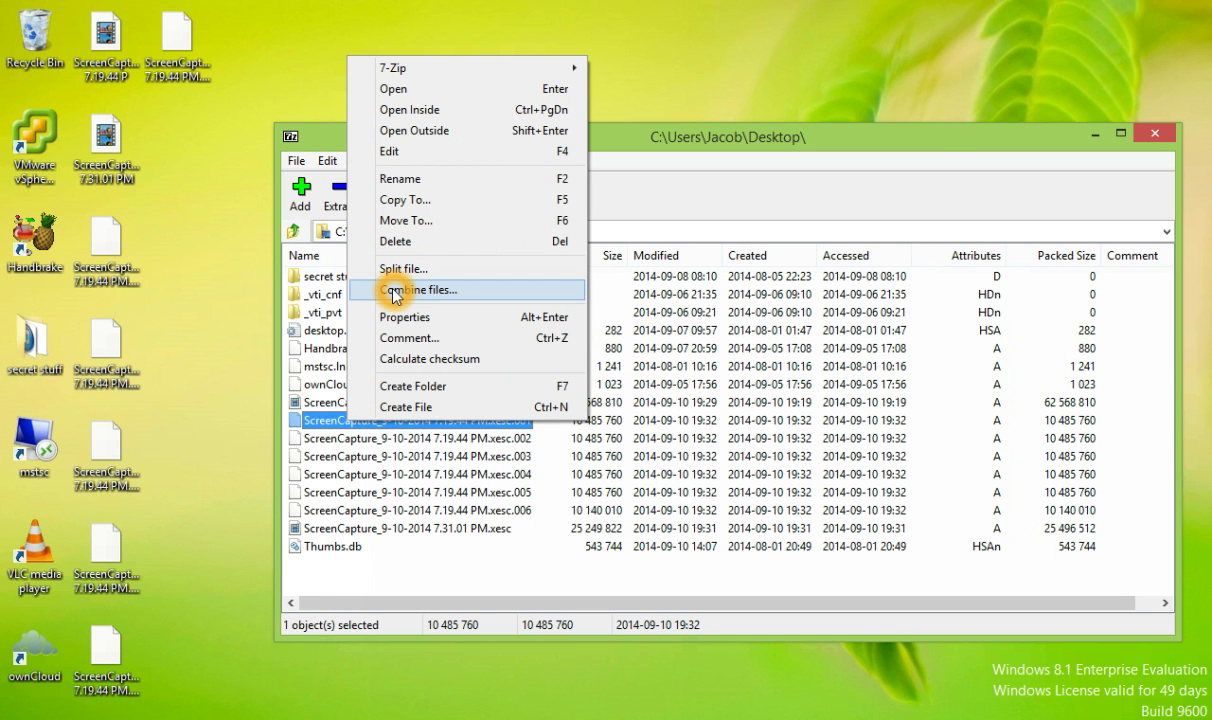
left_click(393, 290)
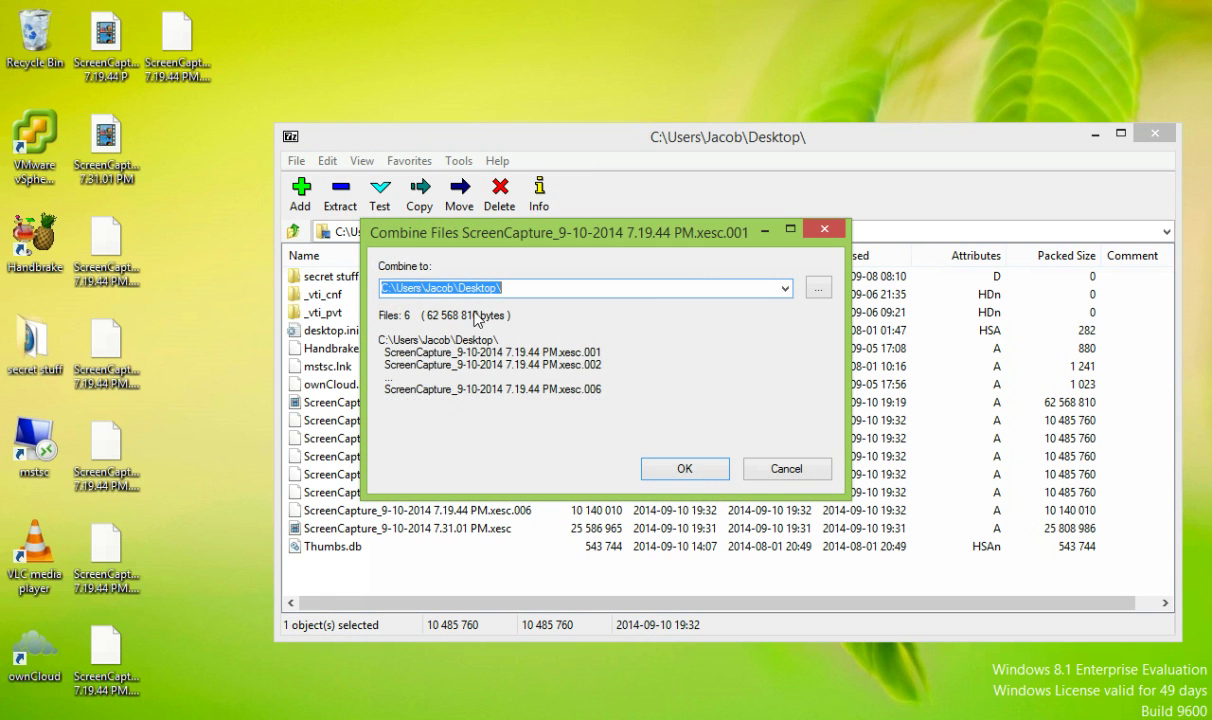
left_click(650, 471)
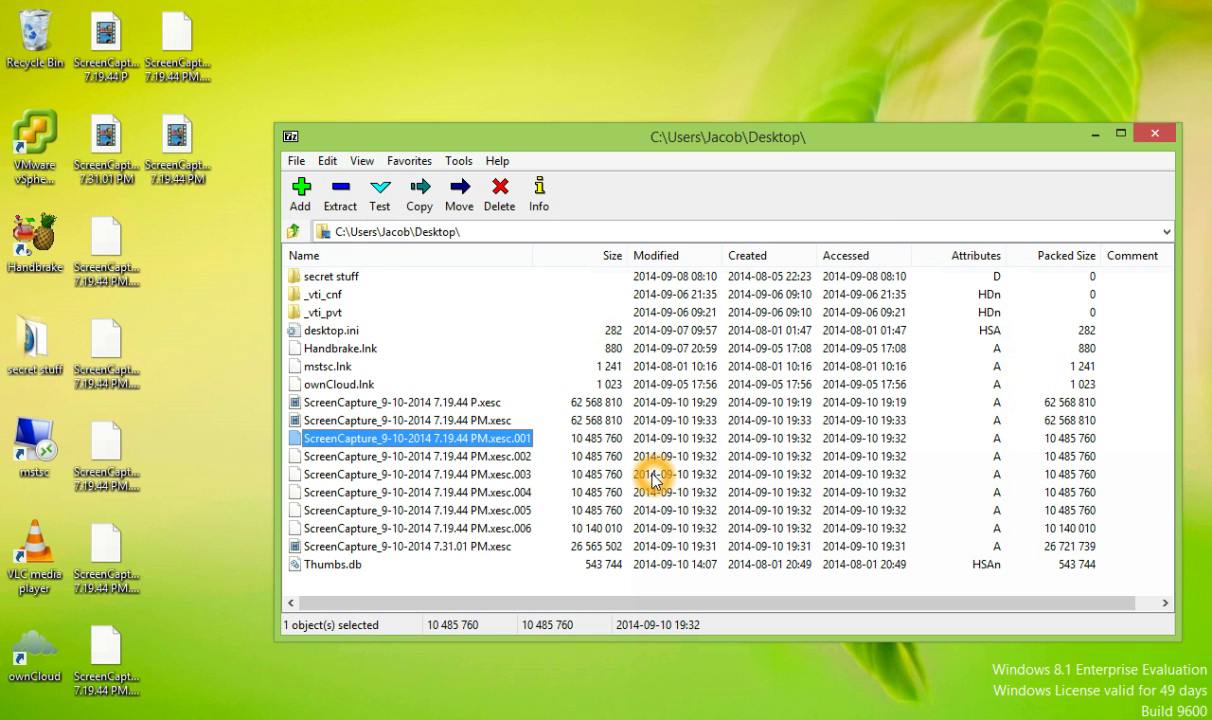
Delete the recombined capture and the .001–.006 split parts from the desktop
double_click(176, 148)
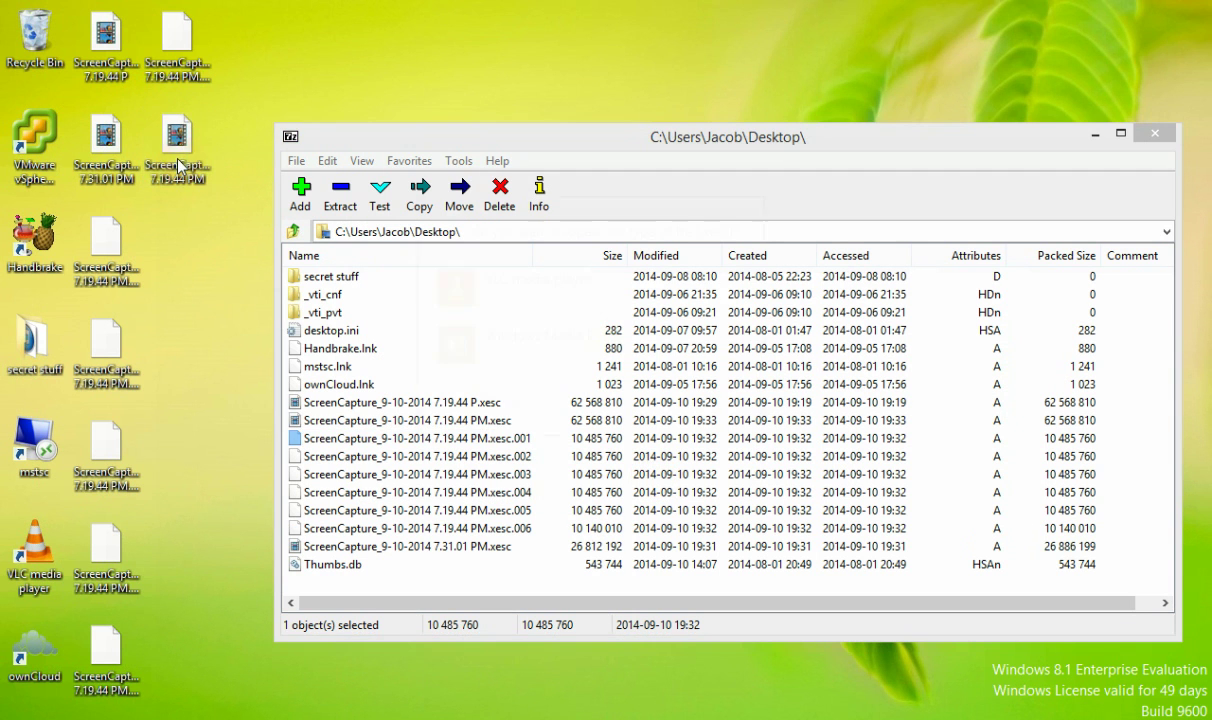
left_click(211, 319)
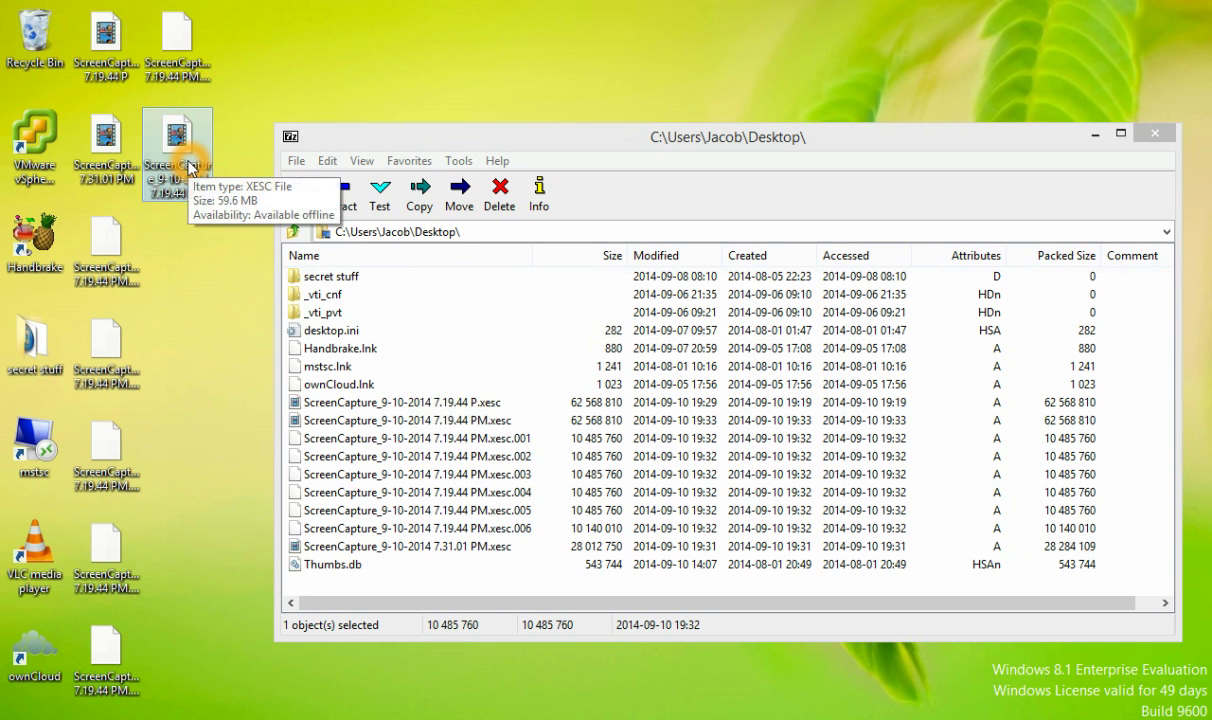
key("Delete")
left_click(181, 42)
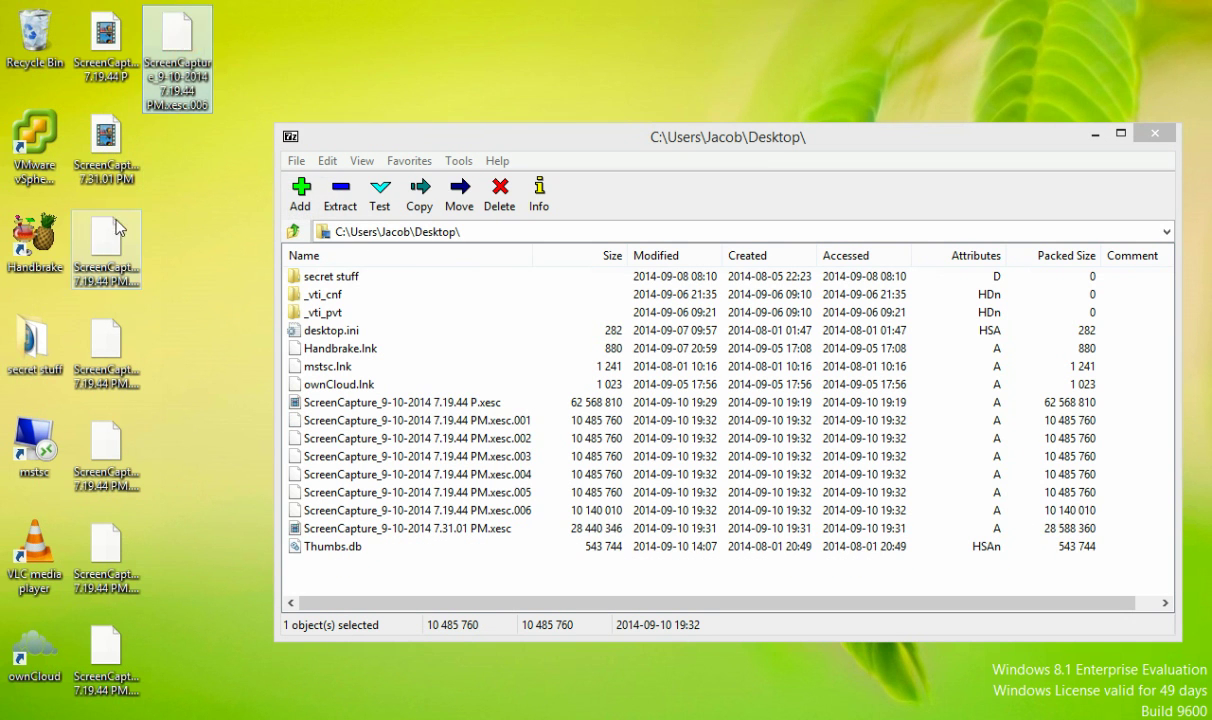
key("Delete")
left_click(106, 245)
left_click_drag(155, 692, 98, 250)
key("Delete")
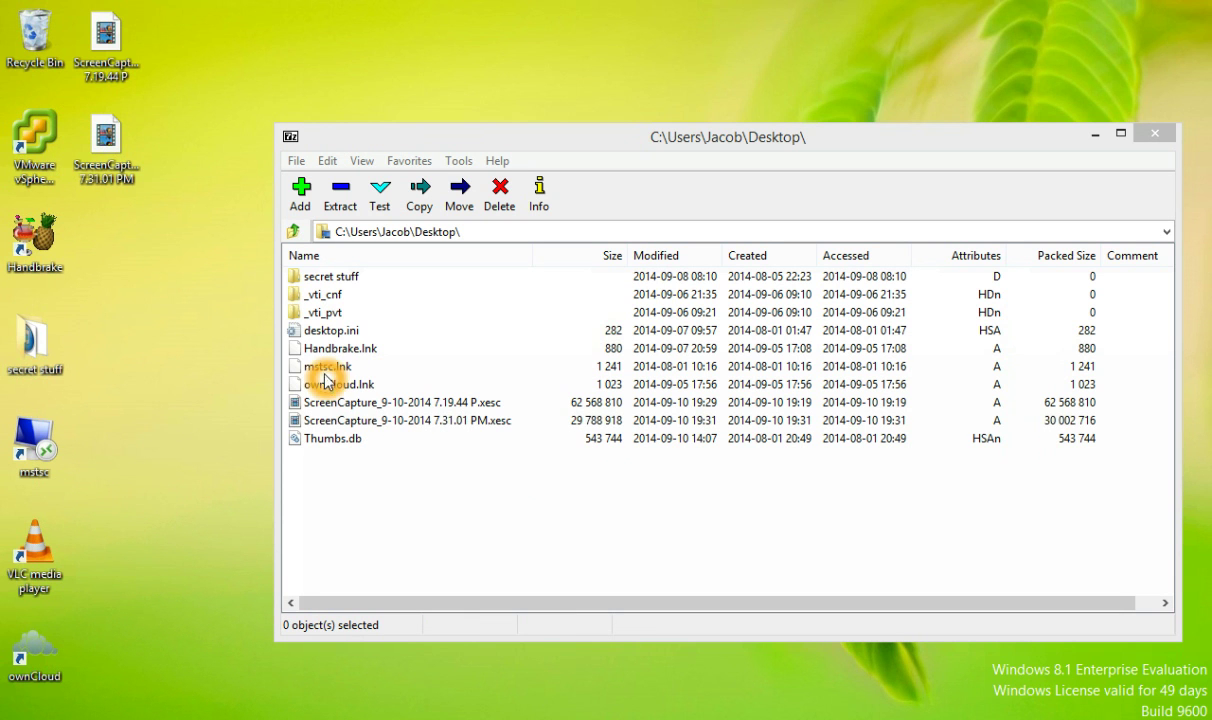
Bring up the archiving options for secret stuff and dismiss them with Esc
right_click(316, 278)
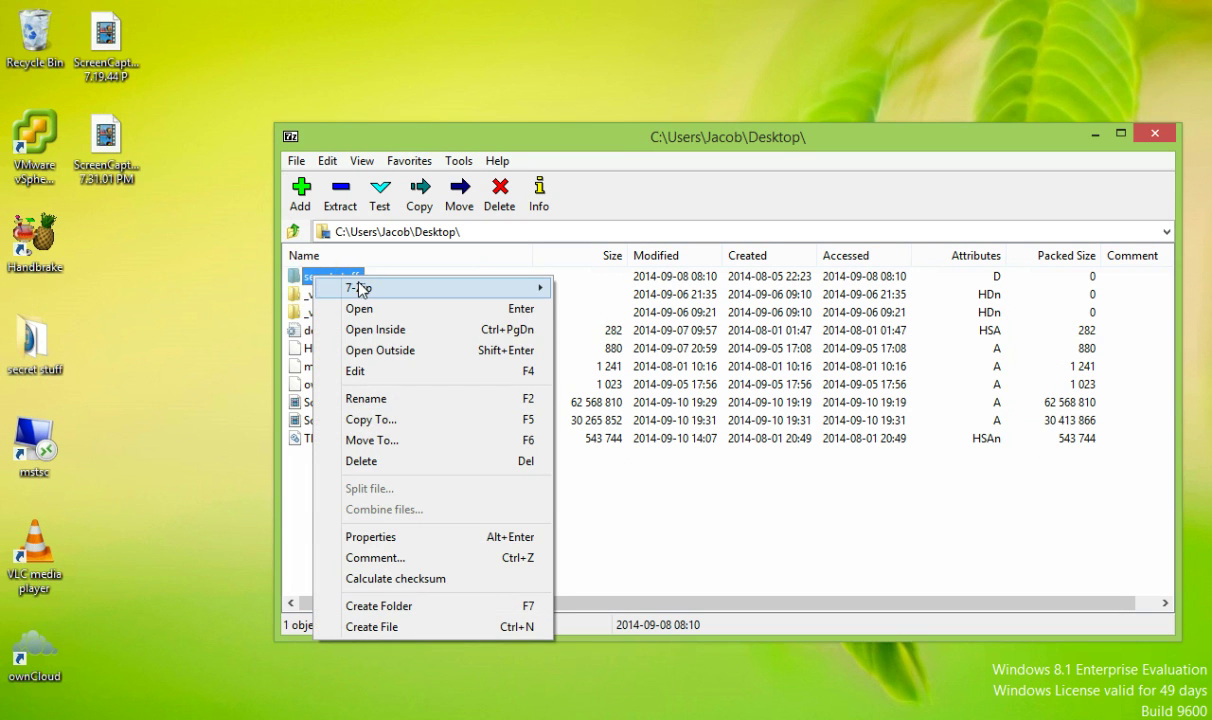
left_click(360, 289)
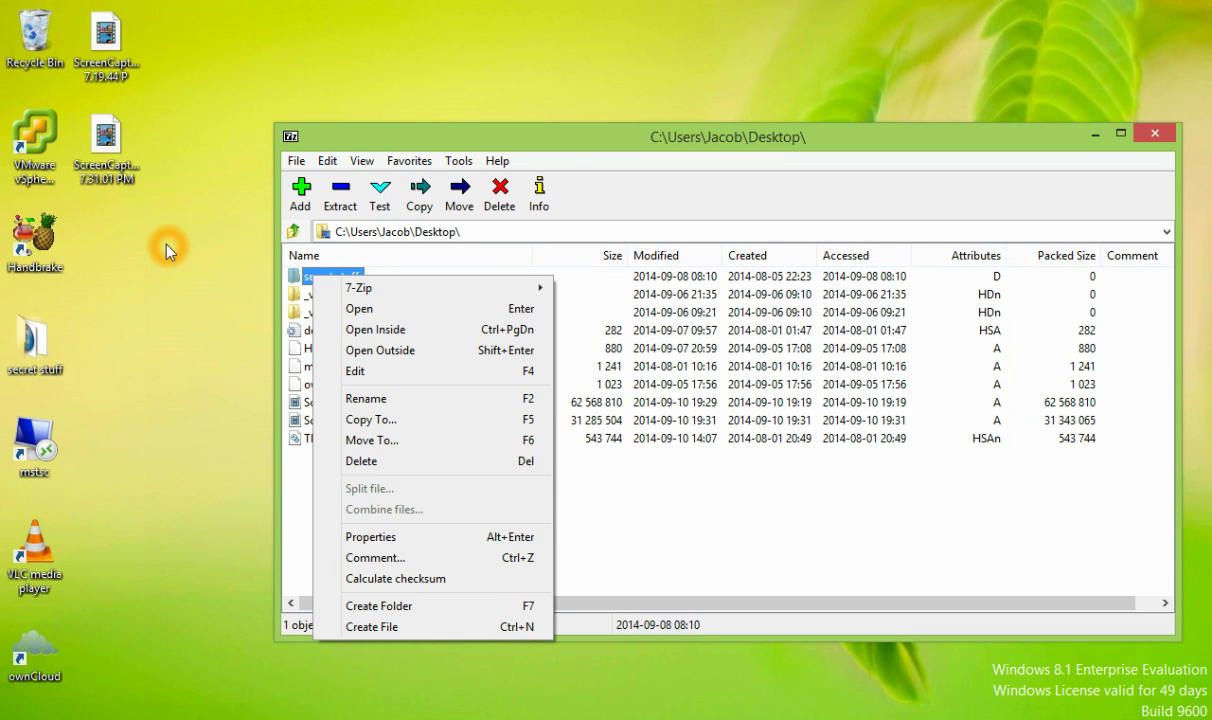
key("Escape")
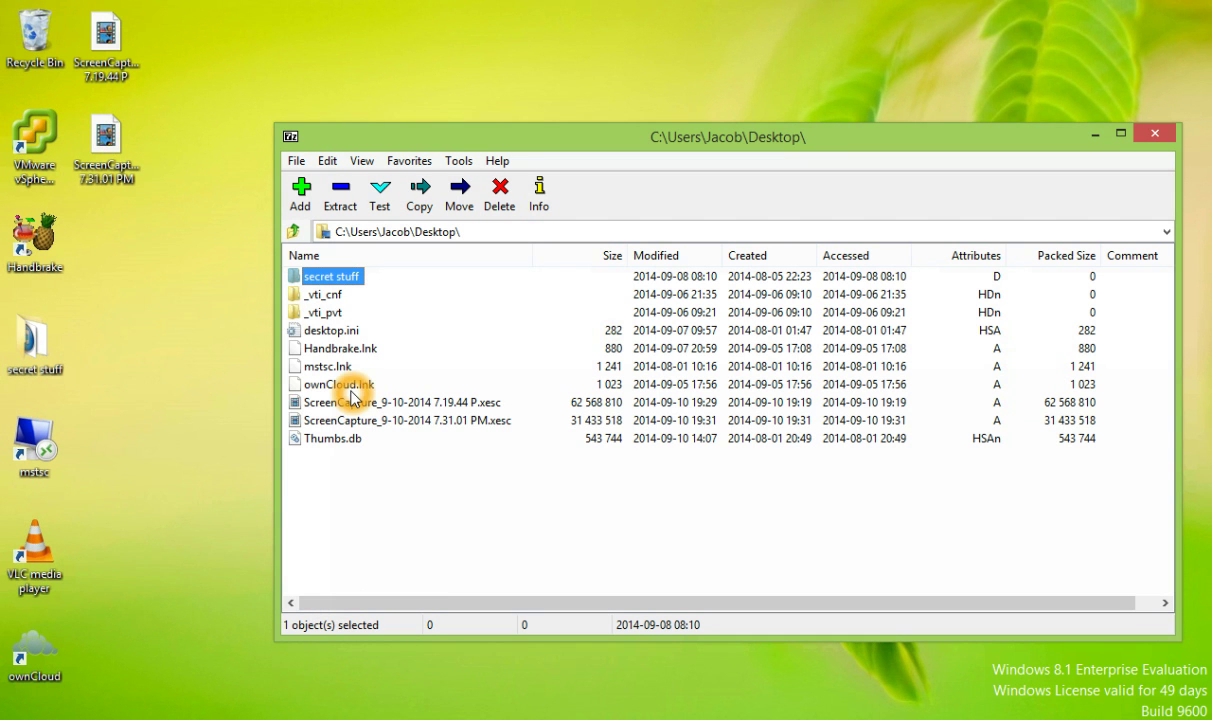
Open \\san3\software\technet in File Explorer via Run and select its address path
left_click(214, 567)
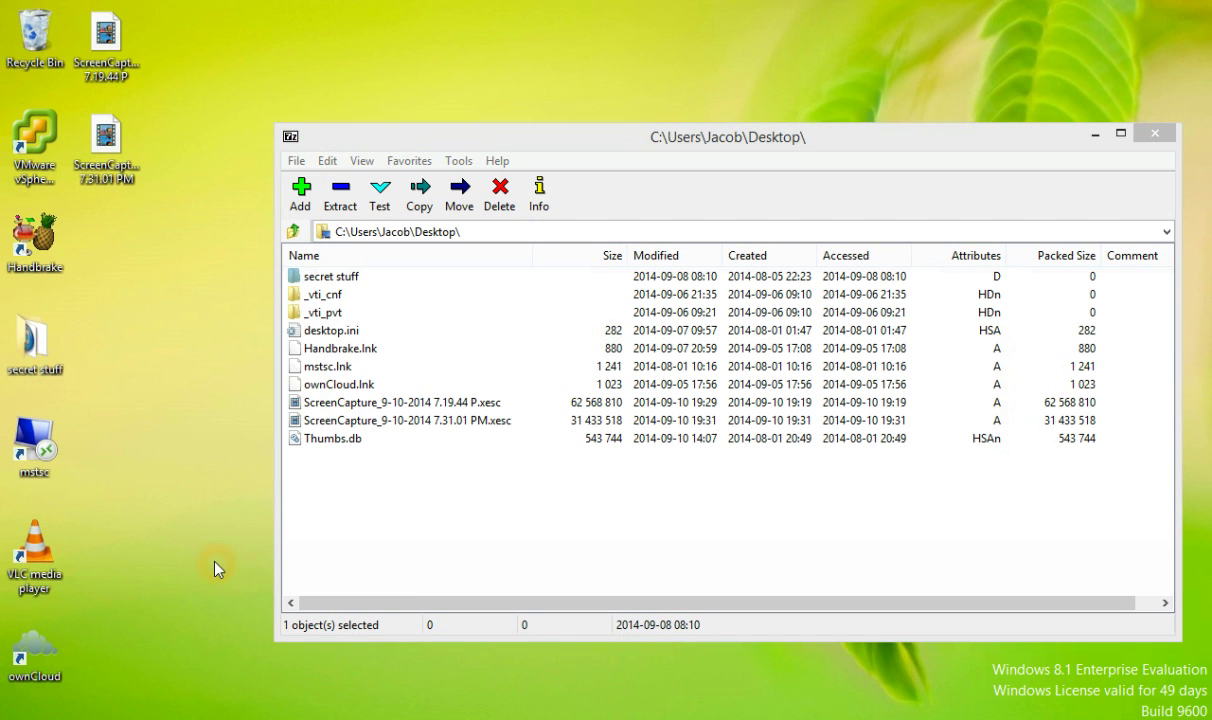
key("super+r")
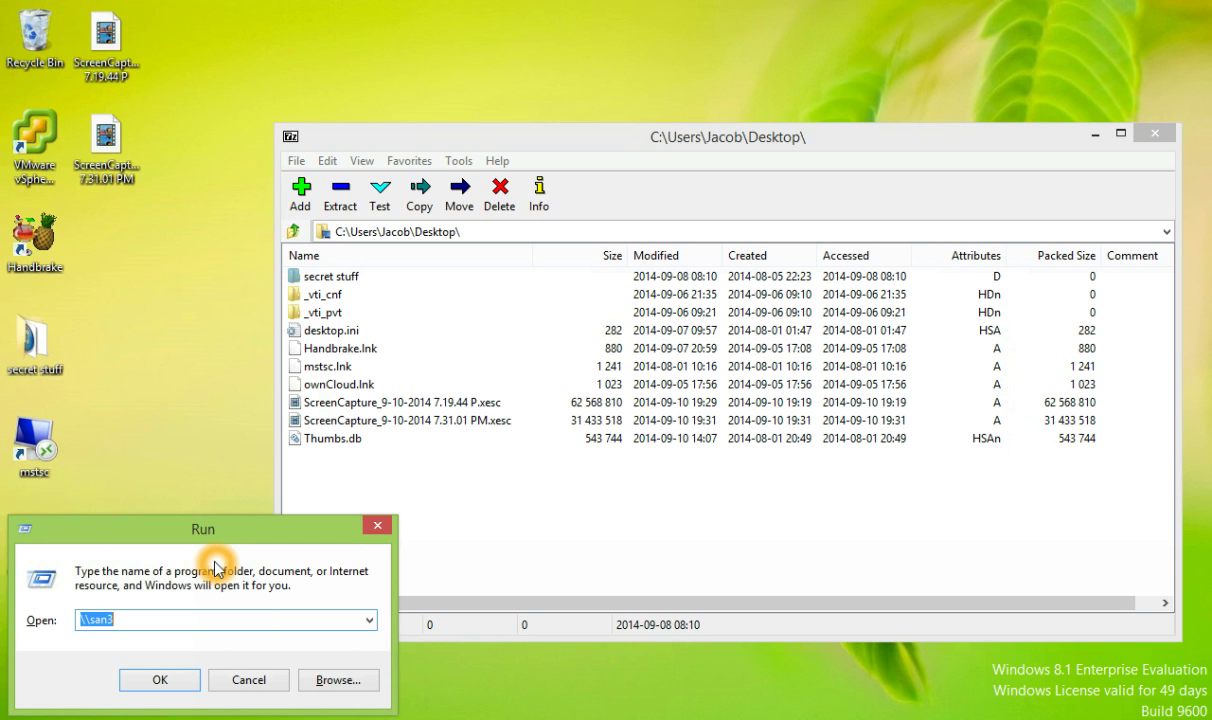
key("Return")
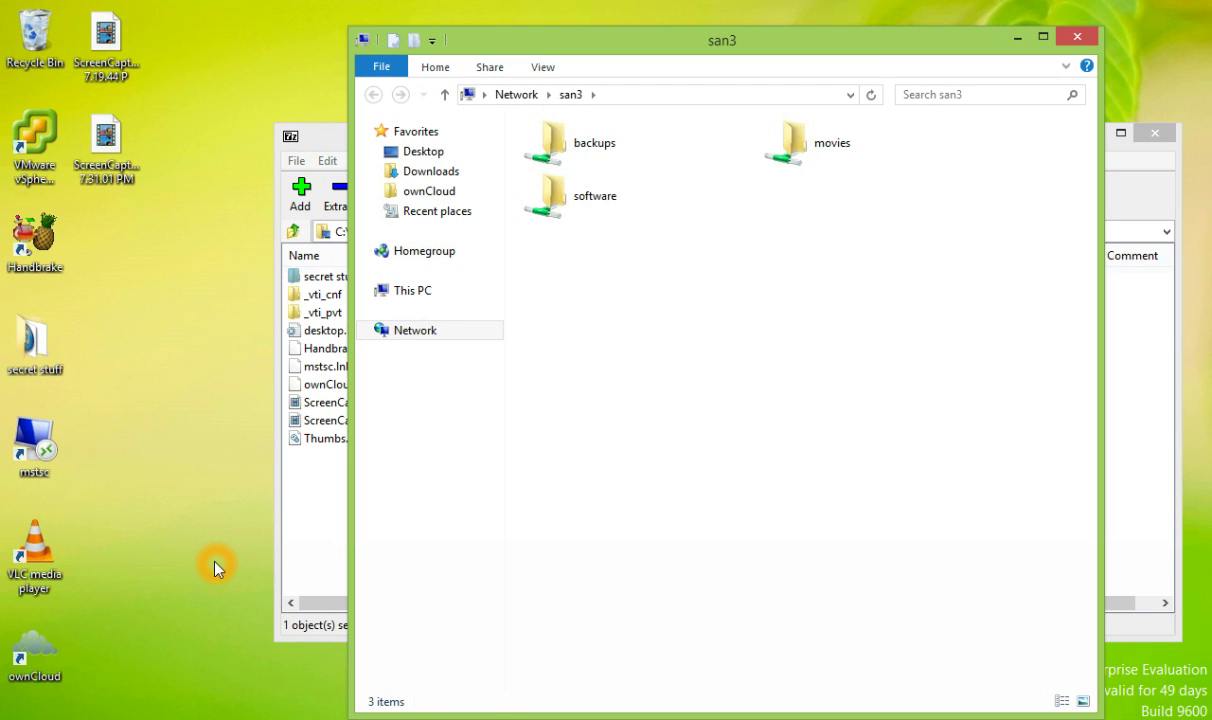
key("s")
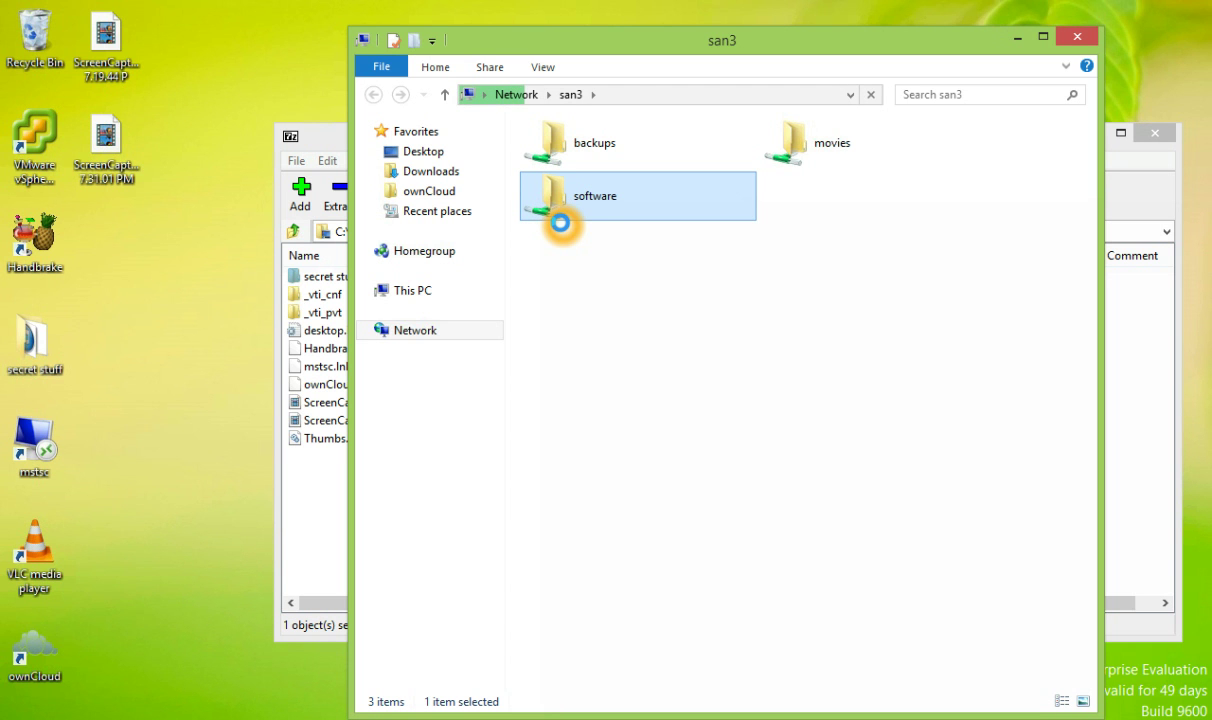
type("technet")
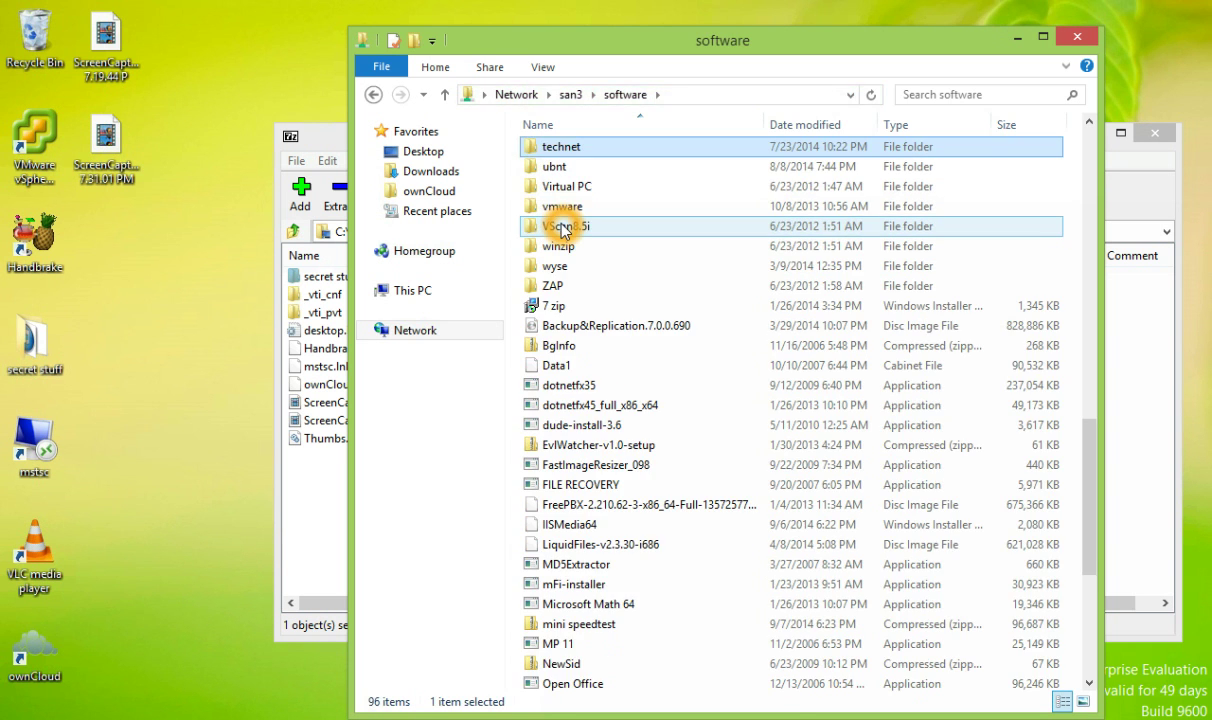
key("Return")
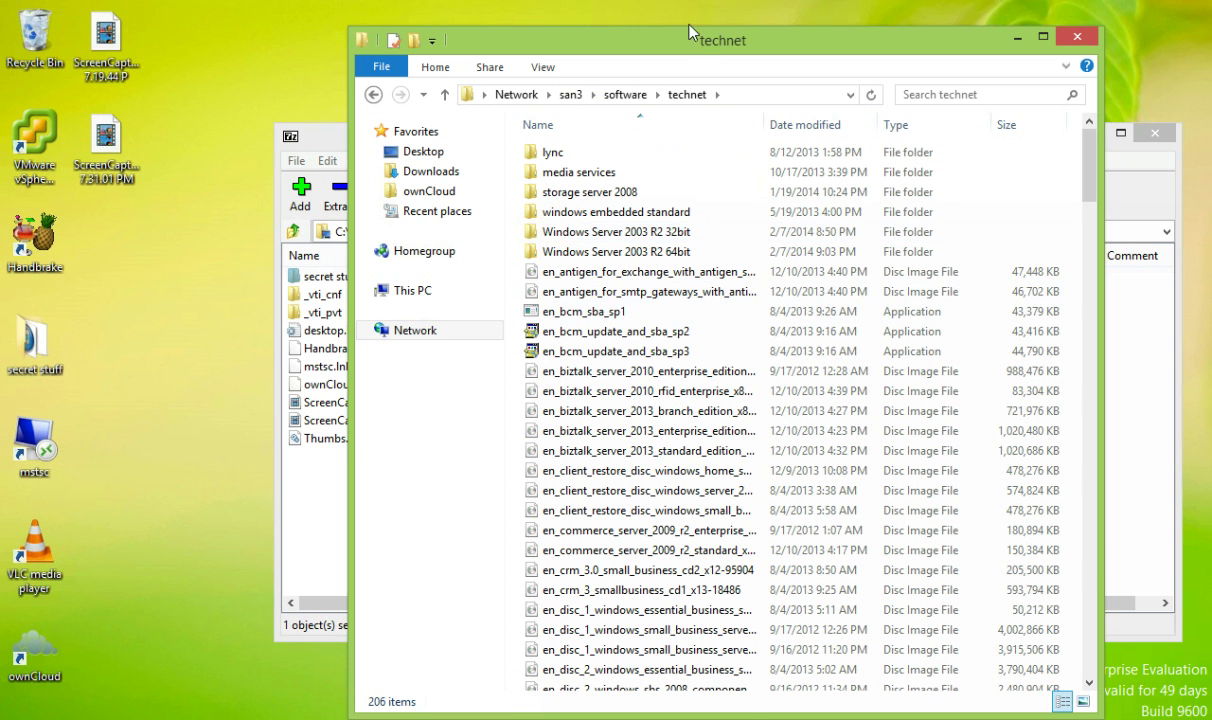
left_click(780, 95)
key("ctrl+c")
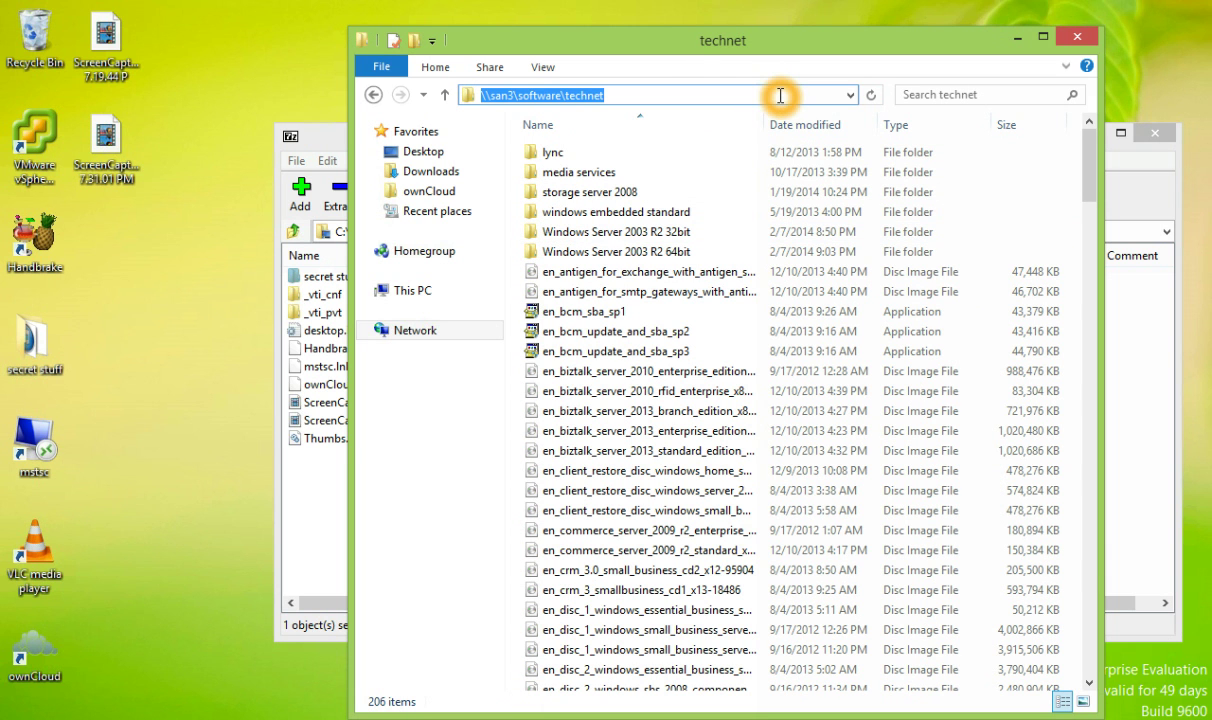
Navigate 7-Zip File Manager to the pasted \\san3\software\technet path
left_click(323, 496)
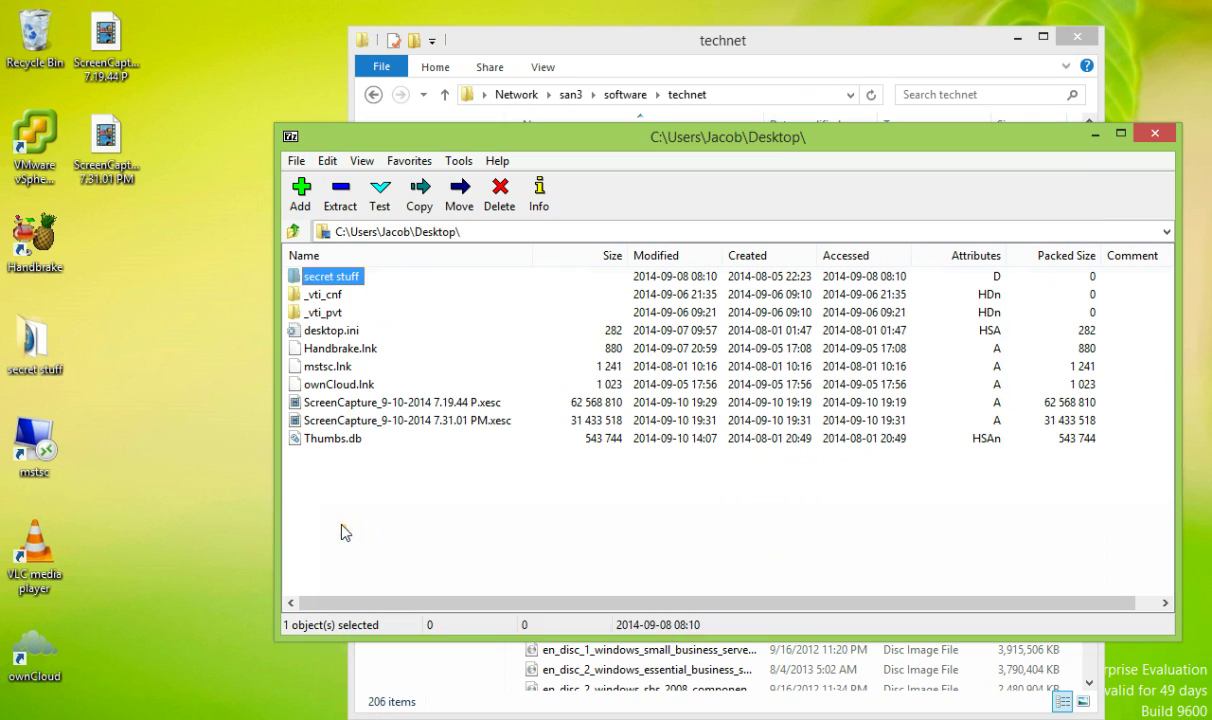
left_click(519, 232)
key("ctrl+v")
key("Return")
Open the Antigen SMTP gateways ISO to view antigensmtpasmsetup.exe, then return up to technet
left_click(360, 401)
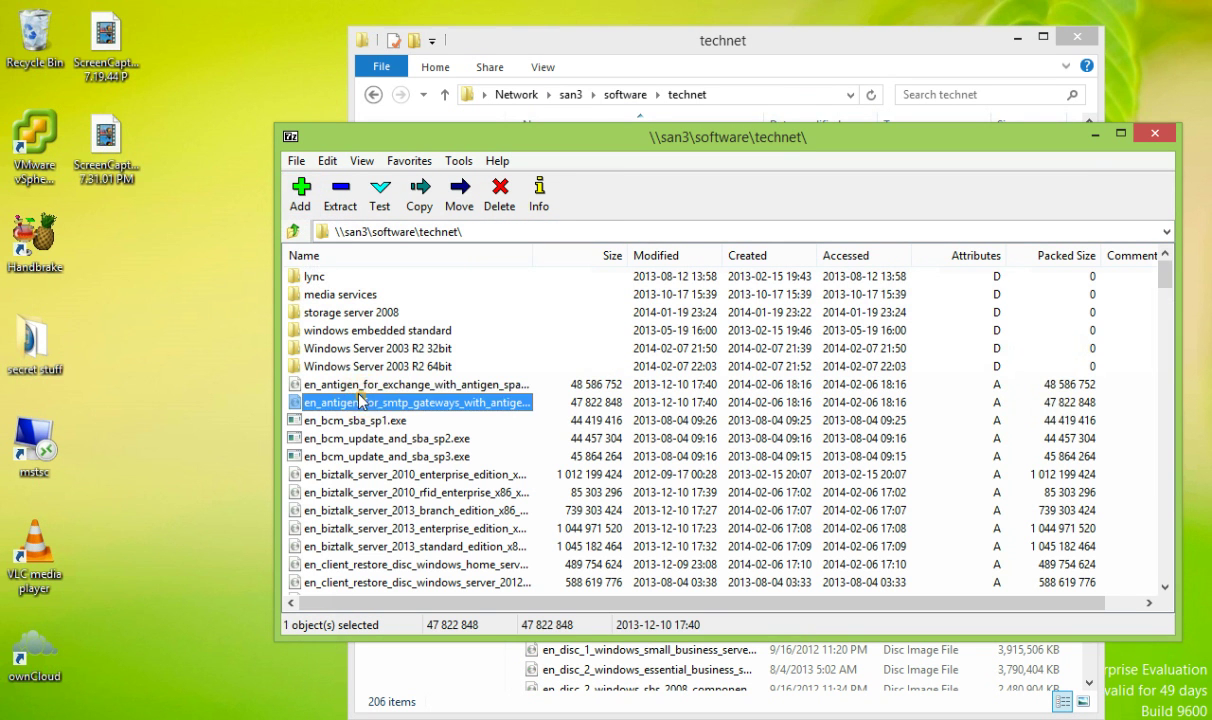
right_click(360, 401)
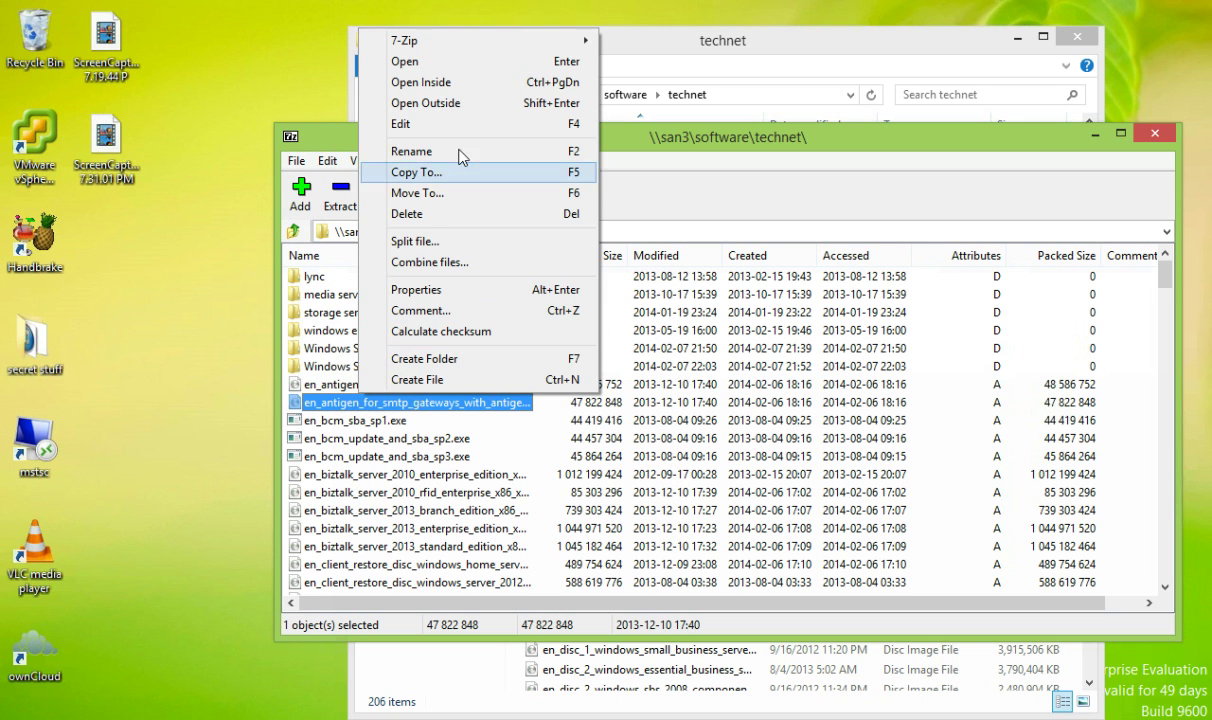
left_click(431, 63)
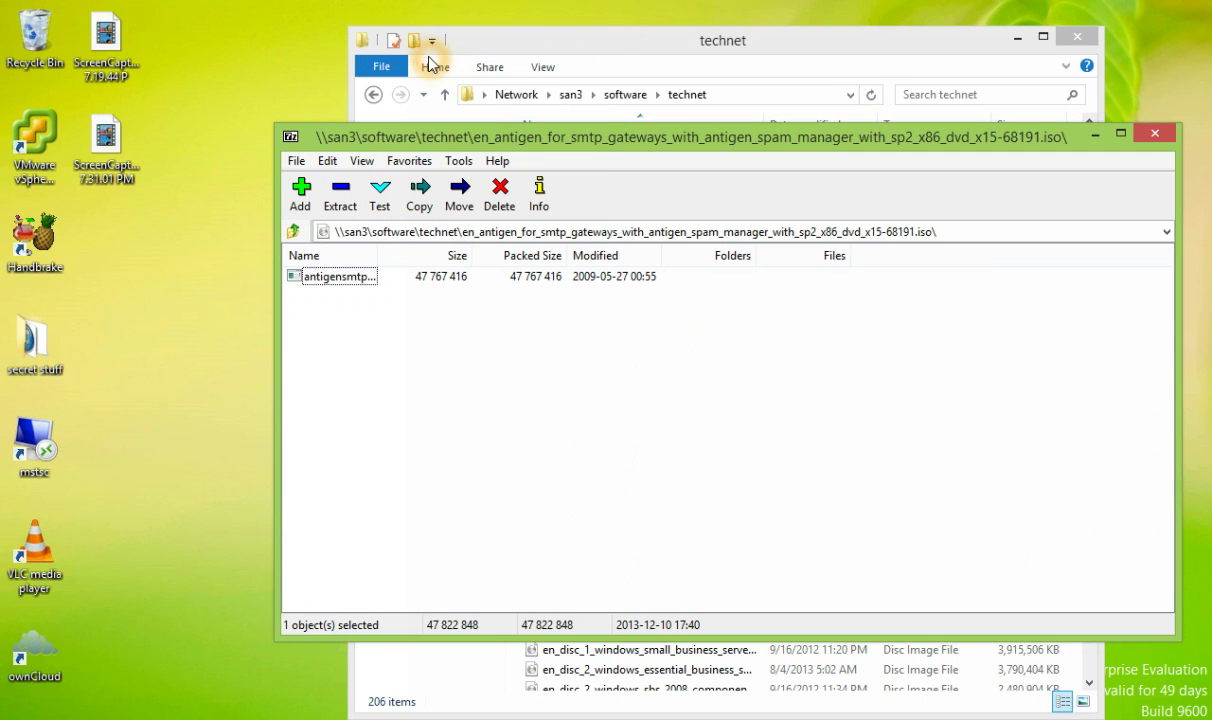
double_click(376, 250)
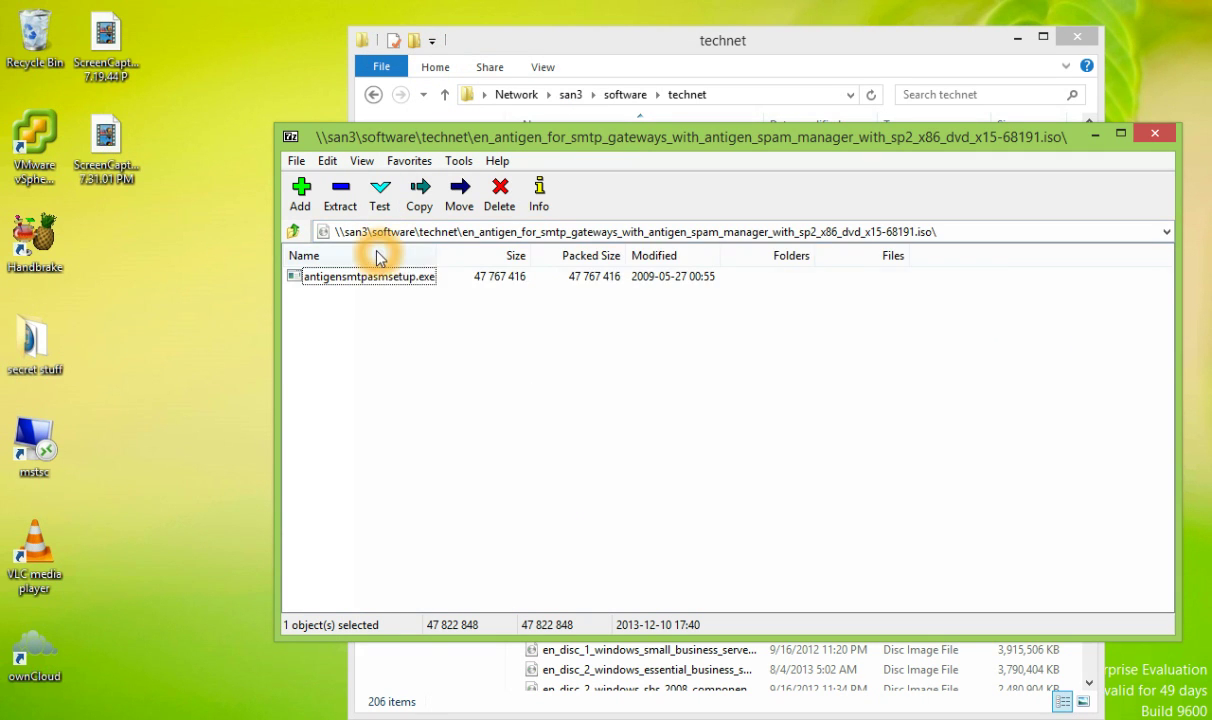
left_click(293, 232)
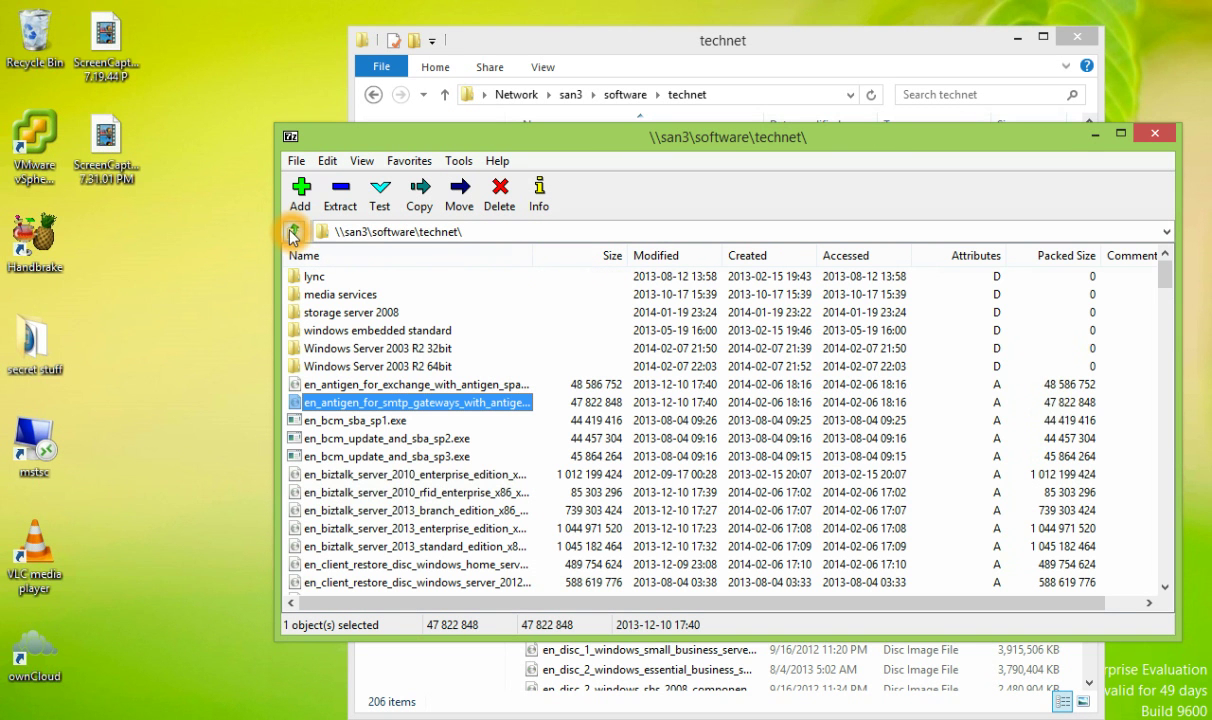